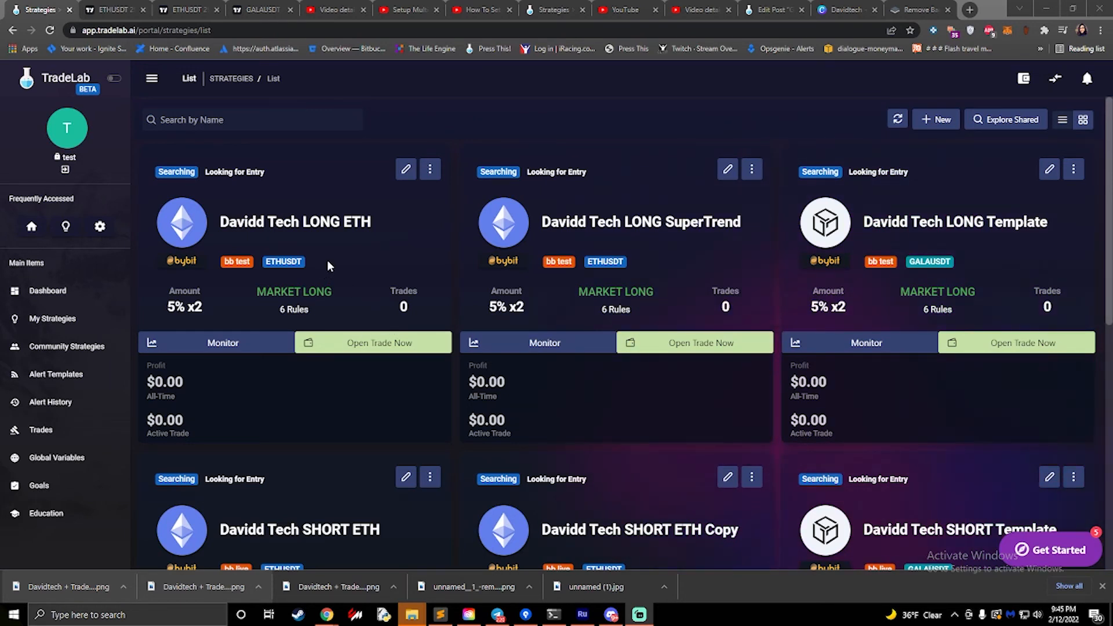
- Open the Davidd Tech LONG ETH strategy for editing and go to the name of its Enter Long entry rule
{"action": "left_click", "coordinate": [405, 169]}
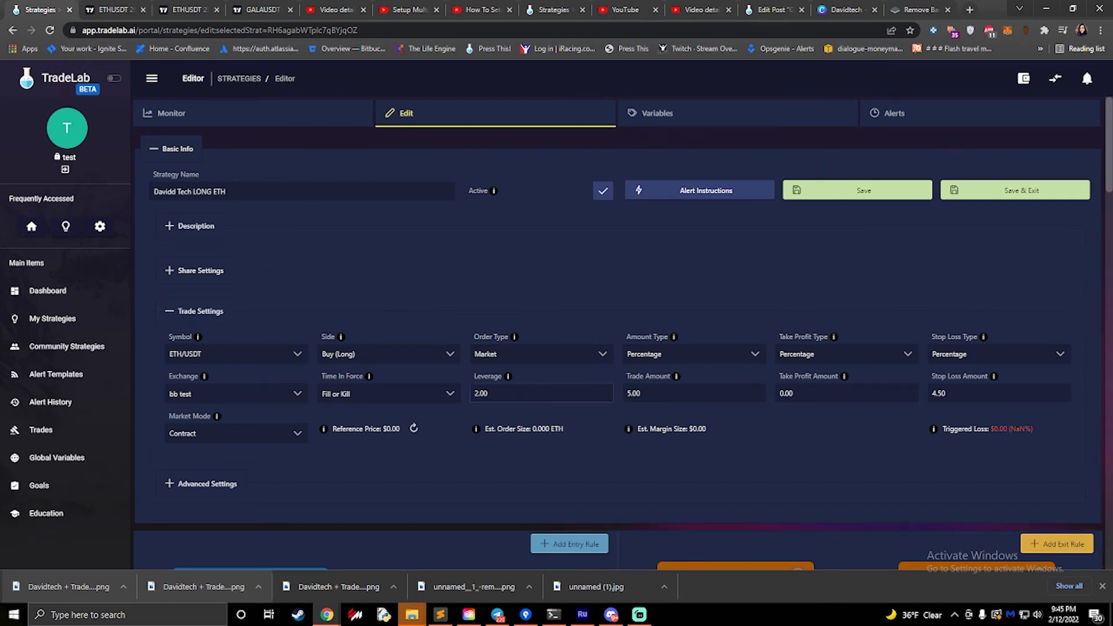
{"action": "scroll", "coordinate": [456, 395], "scroll_direction": "down", "scroll_amount": 7}
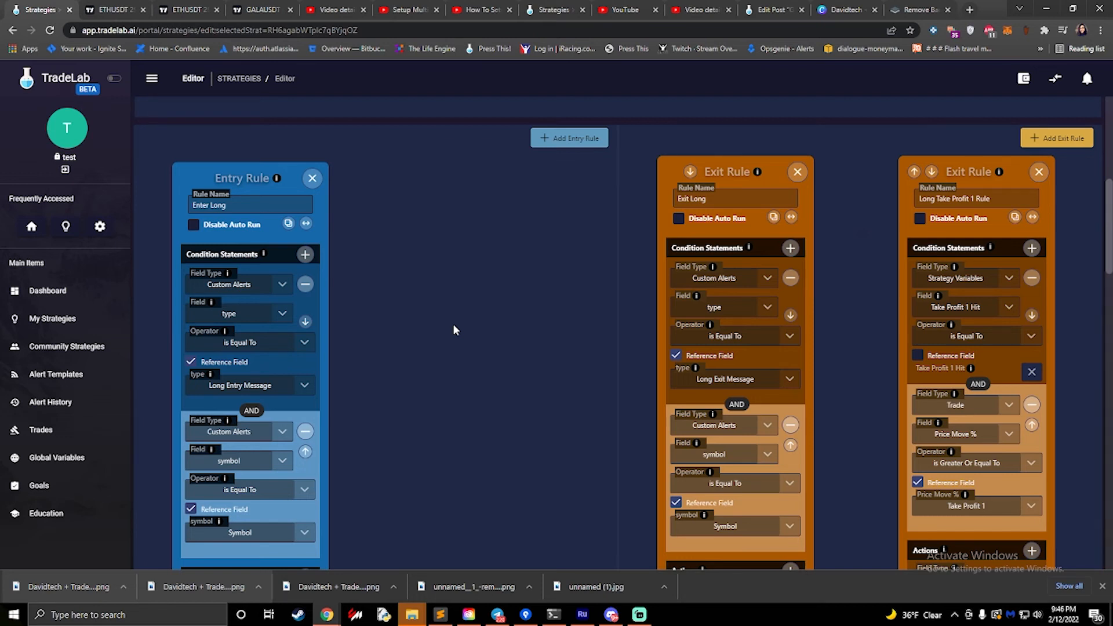
{"action": "right_click", "coordinate": [453, 323]}
{"action": "left_click", "coordinate": [452, 324]}
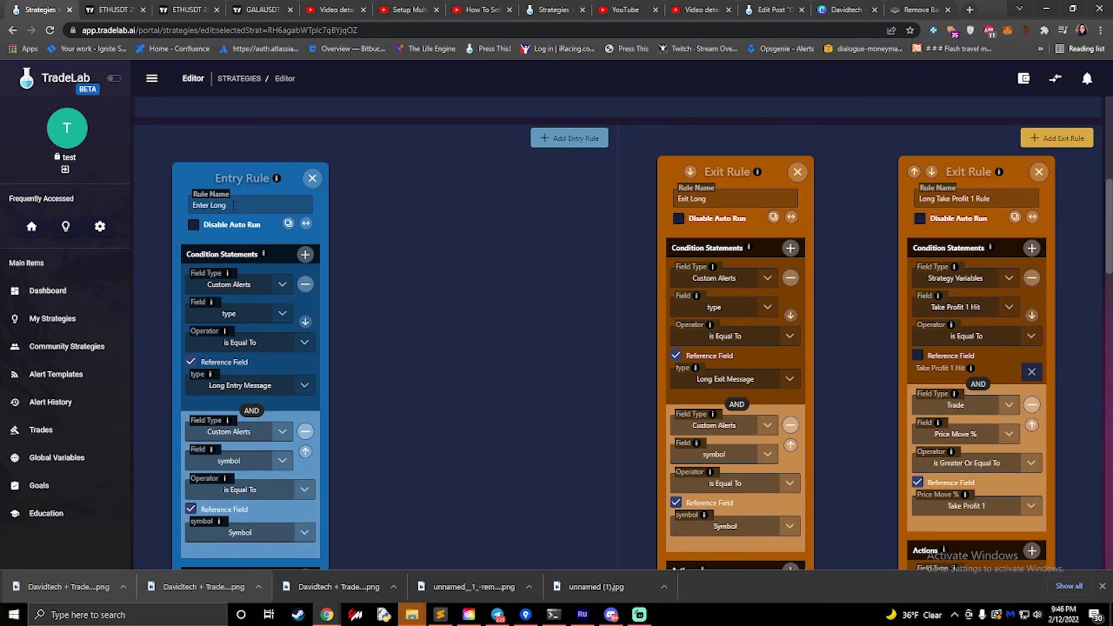
{"action": "left_click_drag", "start_coordinate": [236, 205], "coordinate": [192, 204]}
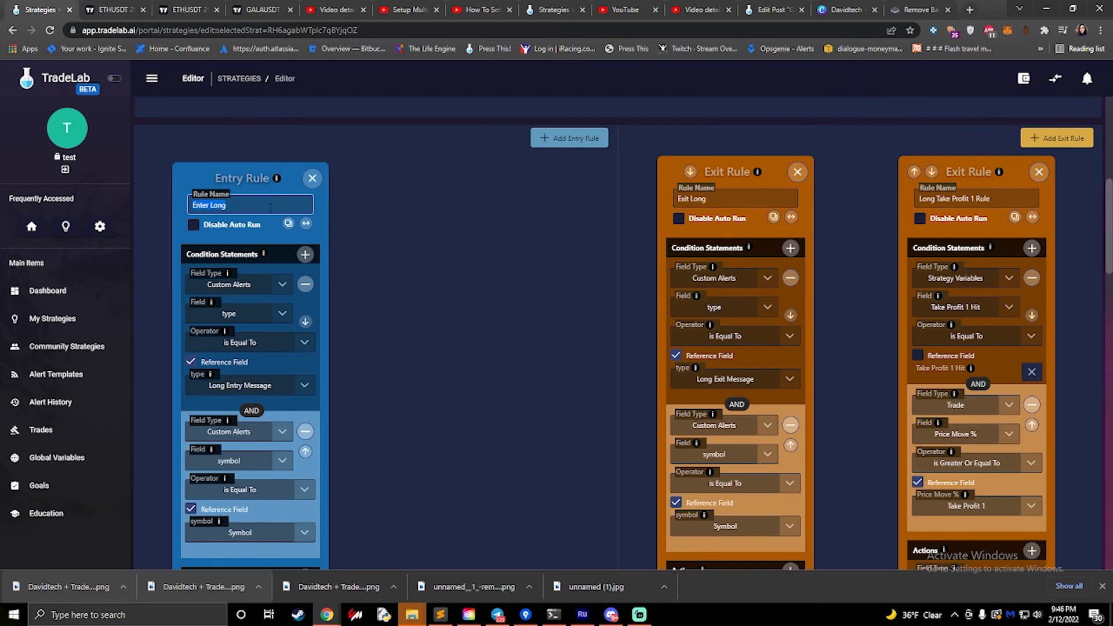
- Examine the Enter Long rule's alert type and symbol conditions alongside the strategy's Symbol trade setting
{"action": "scroll", "coordinate": [251, 190], "scroll_direction": "down", "scroll_amount": 2}
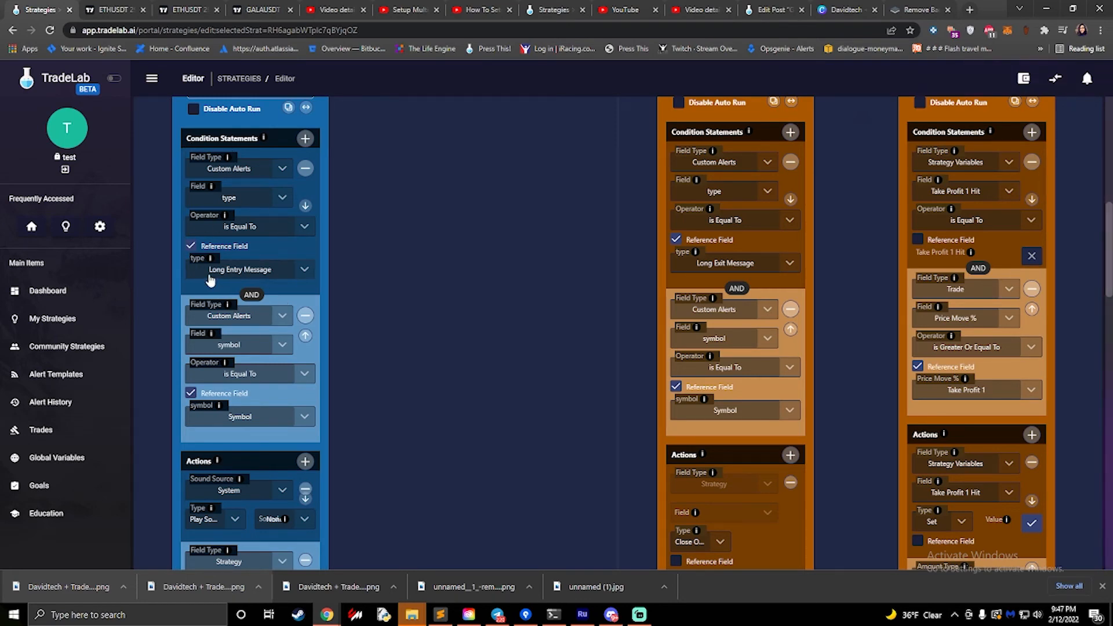
{"action": "scroll", "coordinate": [214, 280], "scroll_direction": "down", "scroll_amount": 3}
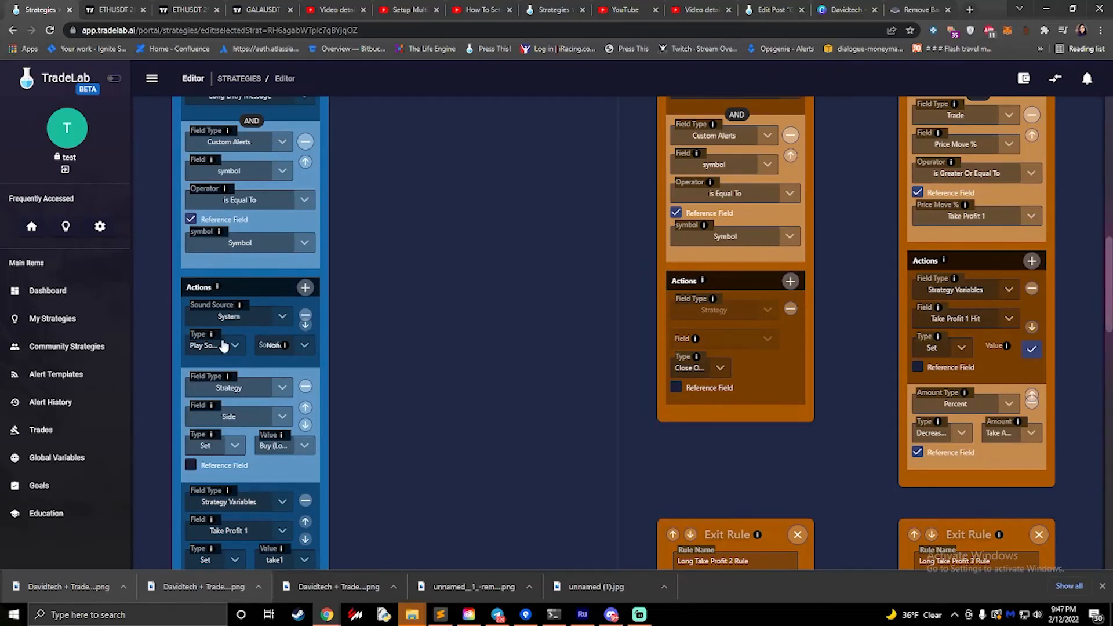
{"action": "scroll", "coordinate": [252, 342], "scroll_direction": "up", "scroll_amount": 3}
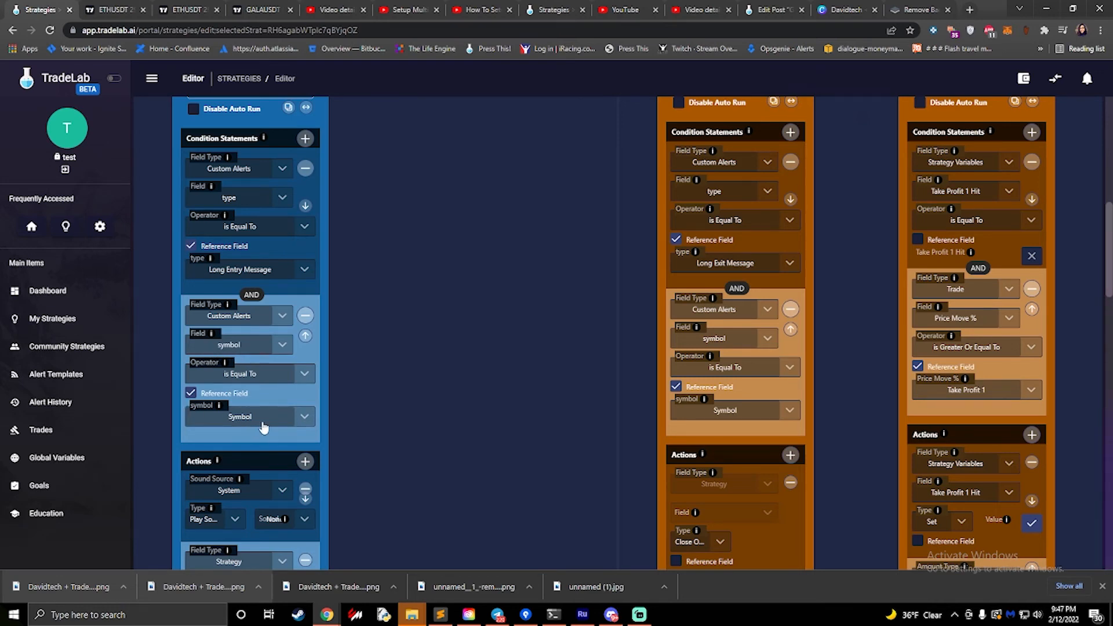
{"action": "scroll", "coordinate": [226, 325], "scroll_direction": "up", "scroll_amount": 1}
{"action": "scroll", "coordinate": [225, 313], "scroll_direction": "up", "scroll_amount": 10}
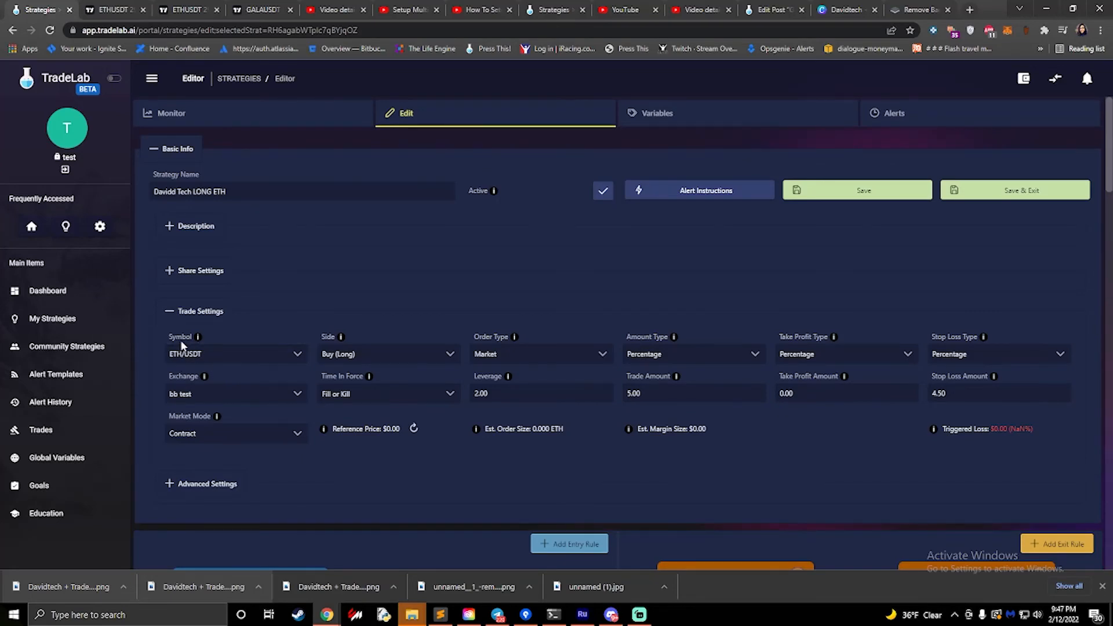
{"action": "scroll", "coordinate": [193, 366], "scroll_direction": "down", "scroll_amount": 3}
{"action": "scroll", "coordinate": [193, 366], "scroll_direction": "down", "scroll_amount": 5}
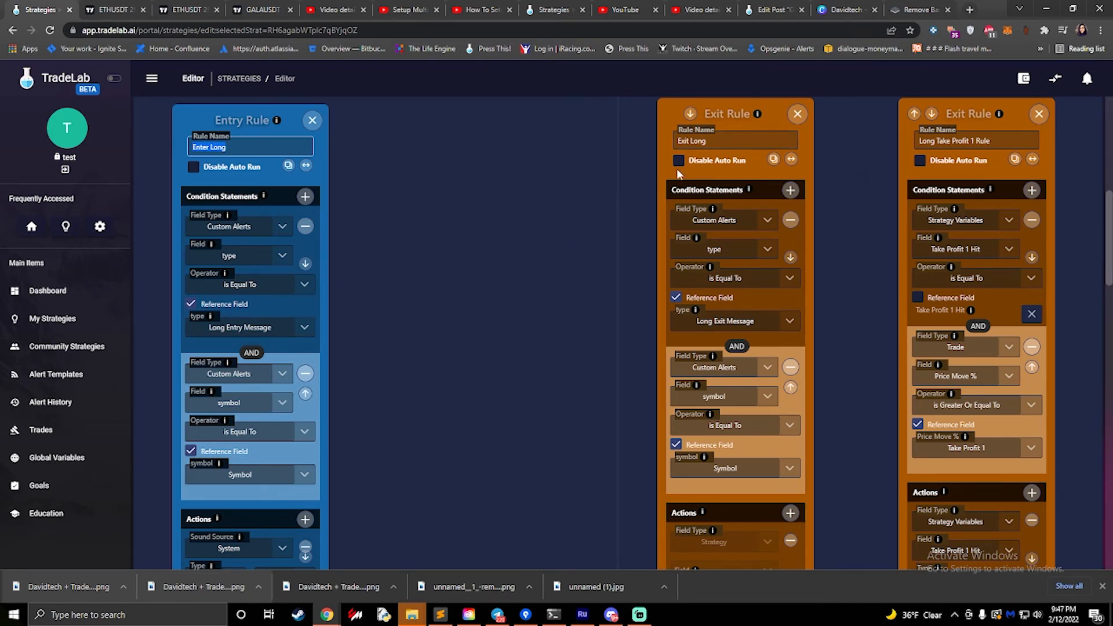
- Look up the value of the Long Entry Message variable among the strategy variables
{"action": "scroll", "coordinate": [516, 186], "scroll_direction": "up", "scroll_amount": 8}
{"action": "left_click", "coordinate": [721, 117]}
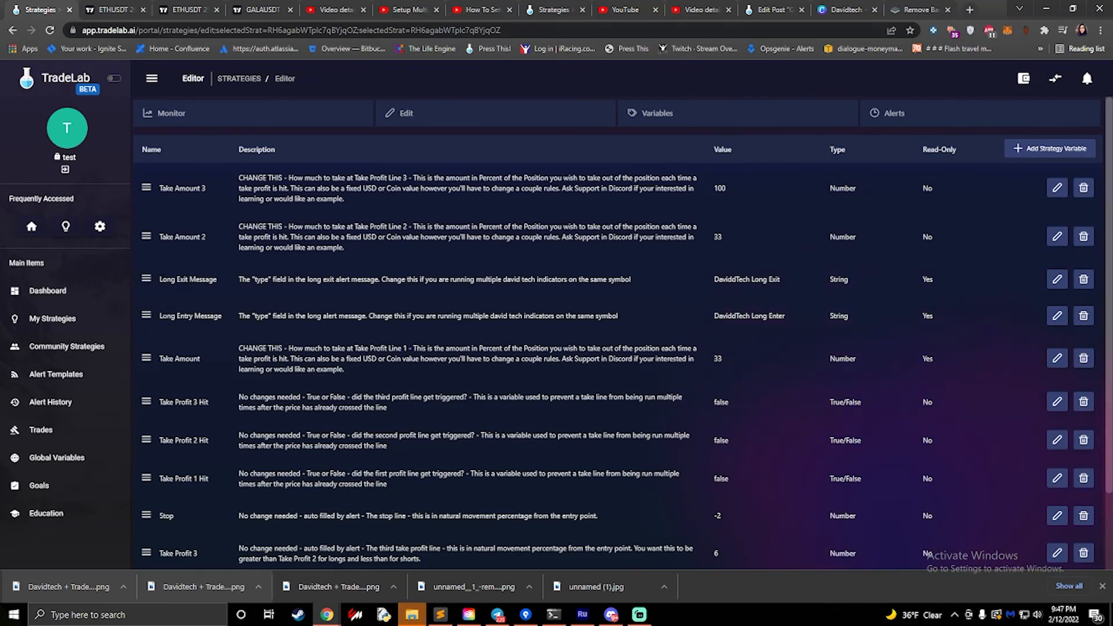
{"action": "left_click_drag", "start_coordinate": [161, 316], "coordinate": [220, 317]}
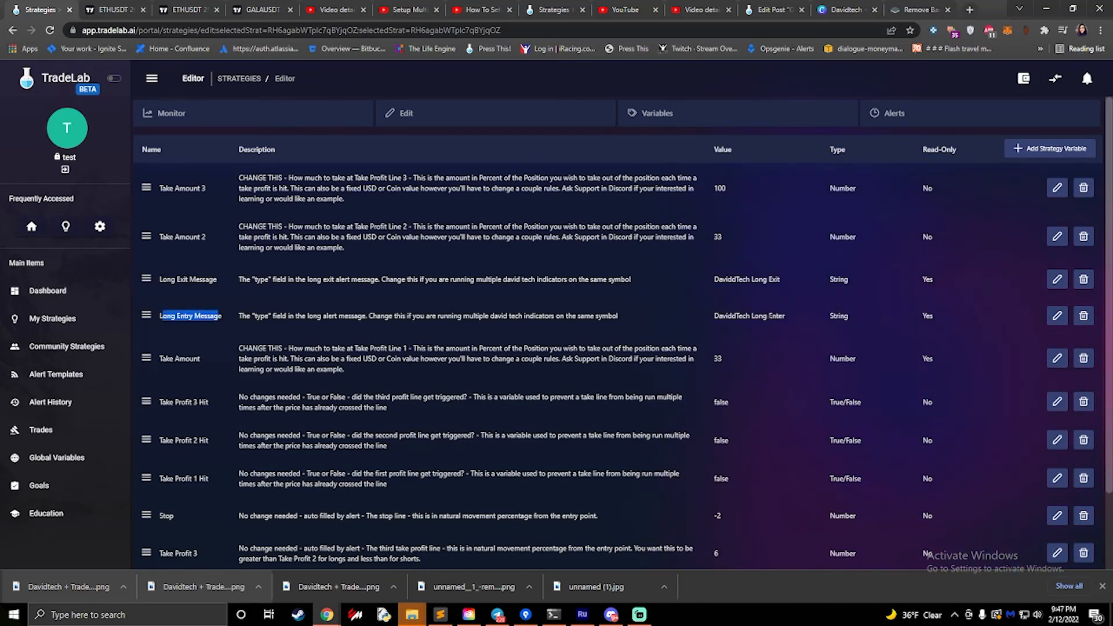
{"action": "left_click_drag", "start_coordinate": [789, 320], "coordinate": [710, 320]}
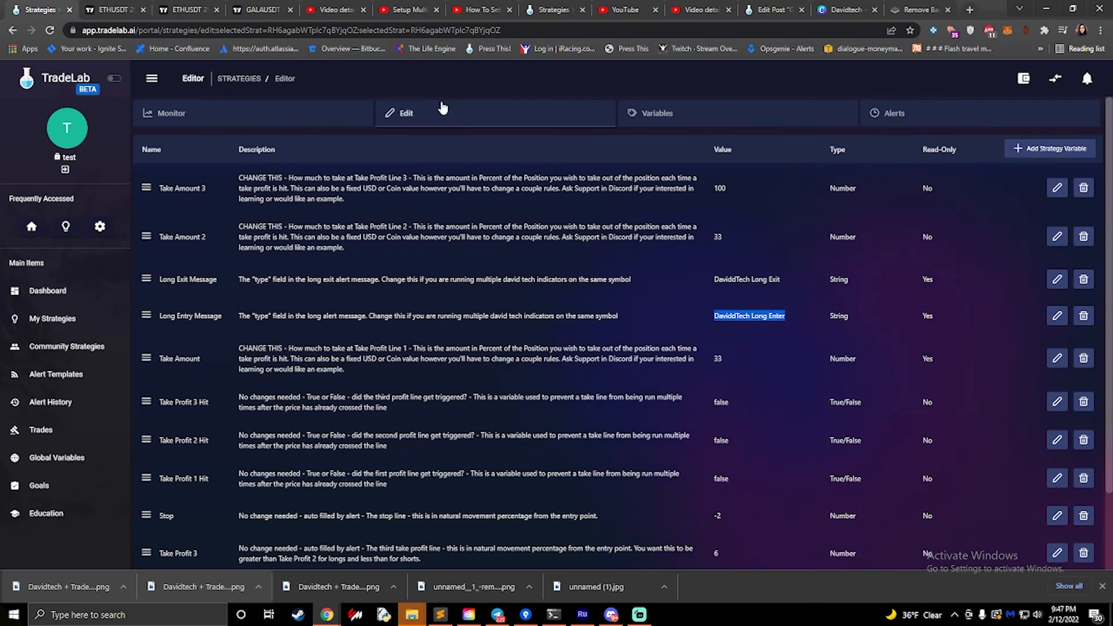
{"action": "left_click", "coordinate": [453, 116]}
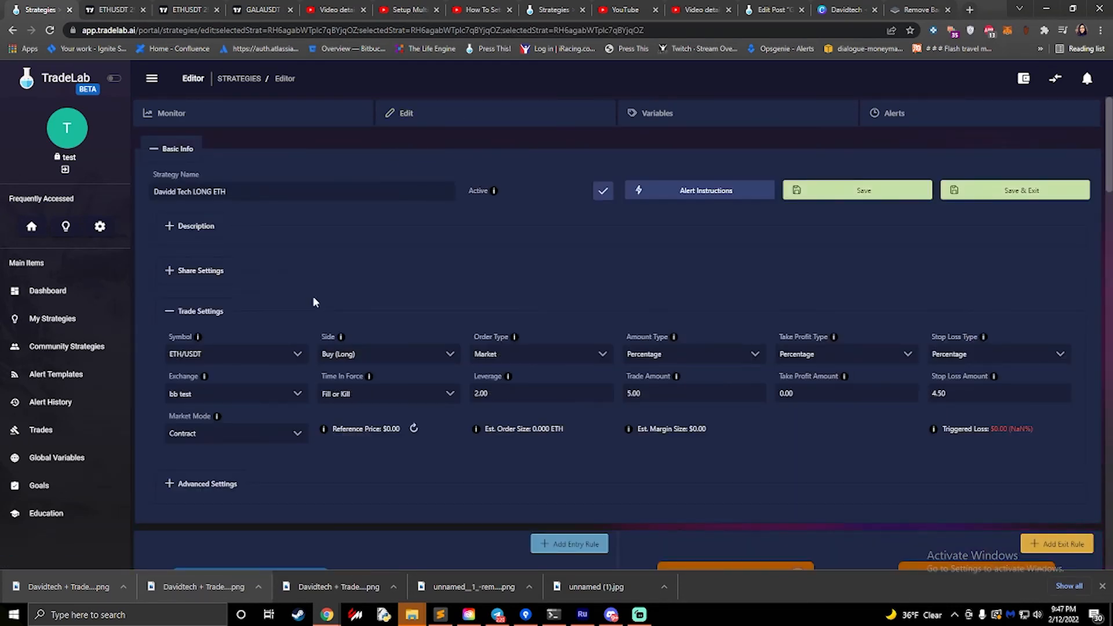
{"action": "left_click", "coordinate": [661, 116]}
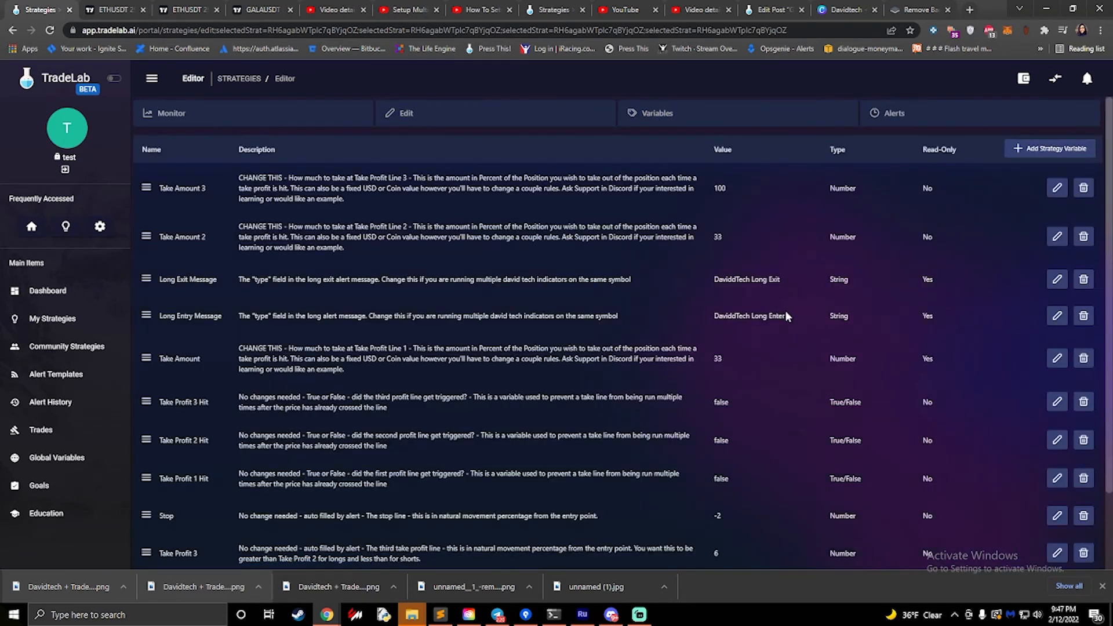
{"action": "left_click_drag", "start_coordinate": [777, 316], "coordinate": [714, 316]}
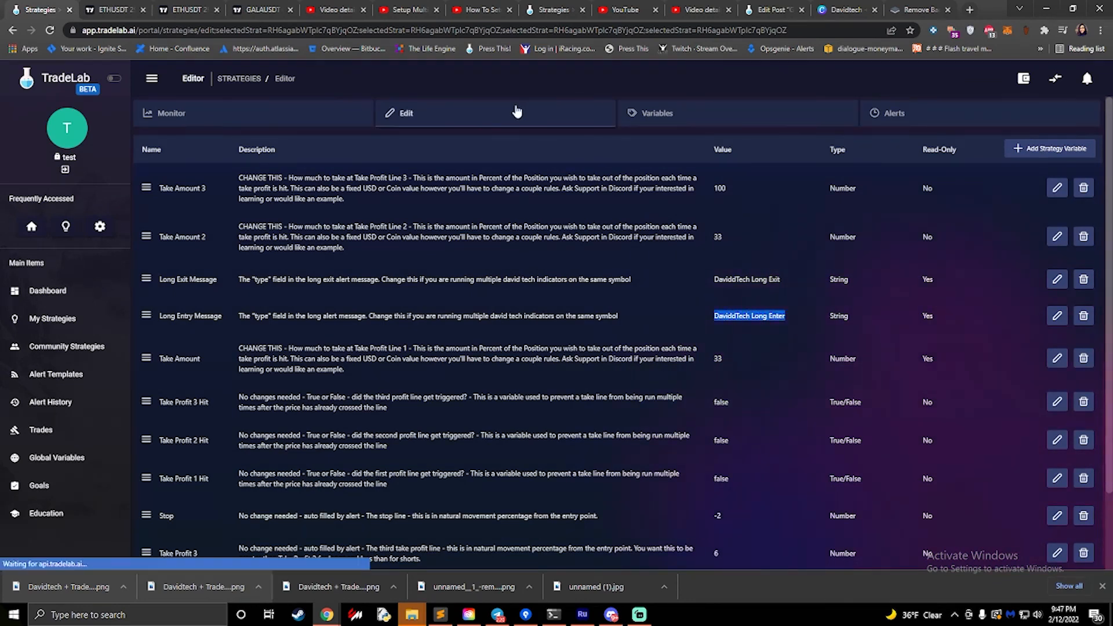
- Return to the strategy's rules and compare the Enter Long symbol condition with the Symbol in the trade settings
{"action": "left_click", "coordinate": [514, 110]}
{"action": "scroll", "coordinate": [309, 294], "scroll_direction": "down", "scroll_amount": 8}
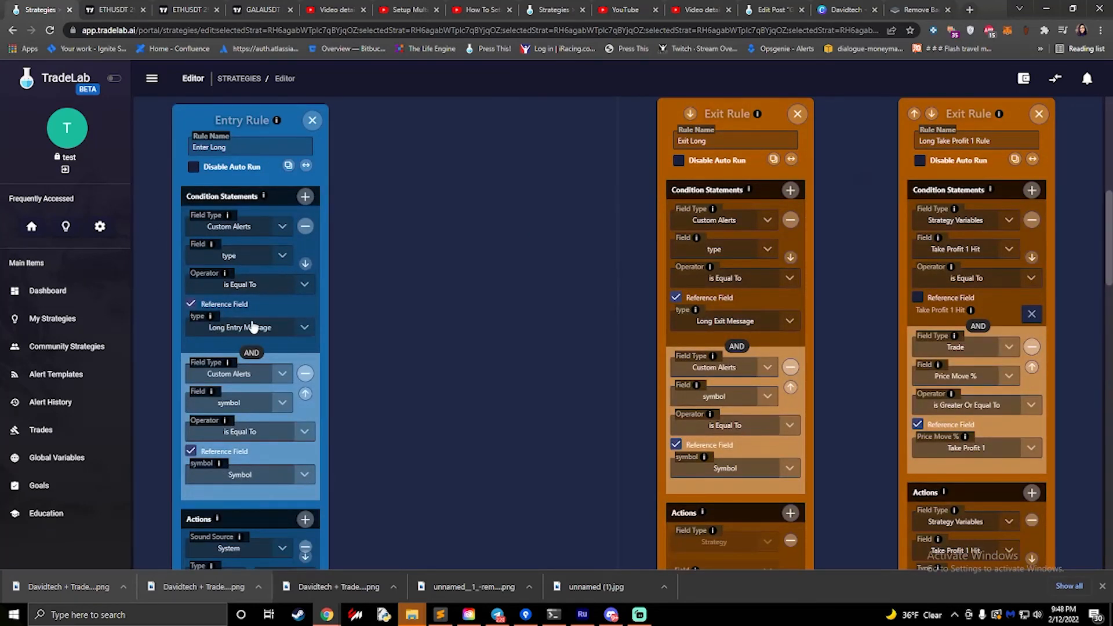
{"action": "scroll", "coordinate": [253, 326], "scroll_direction": "down", "scroll_amount": 2}
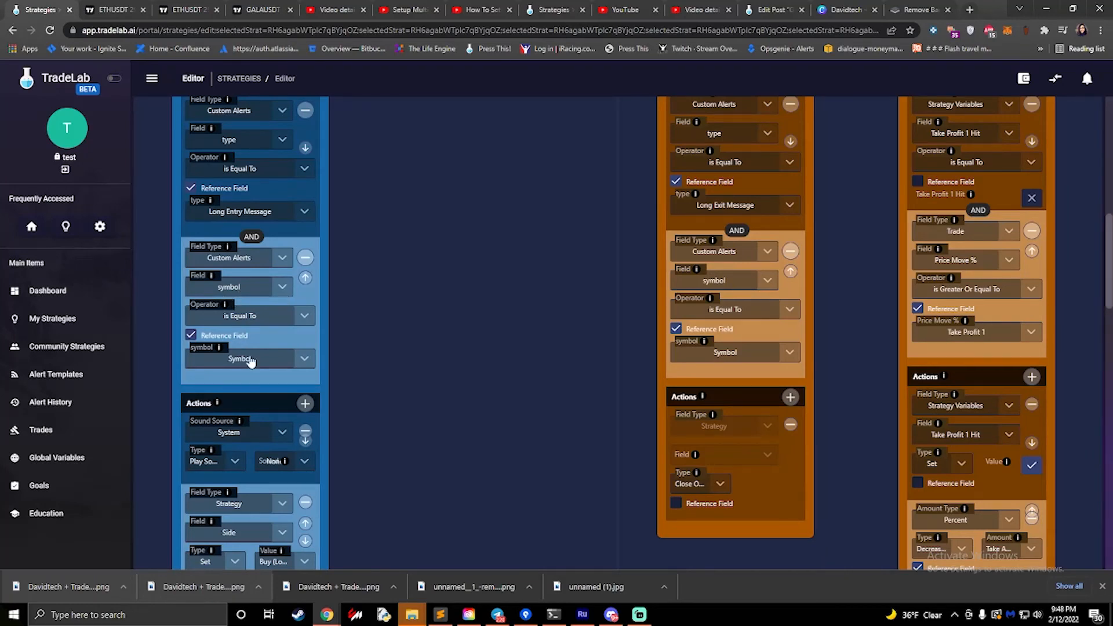
{"action": "scroll", "coordinate": [262, 311], "scroll_direction": "up", "scroll_amount": 4}
{"action": "scroll", "coordinate": [260, 301], "scroll_direction": "up", "scroll_amount": 4}
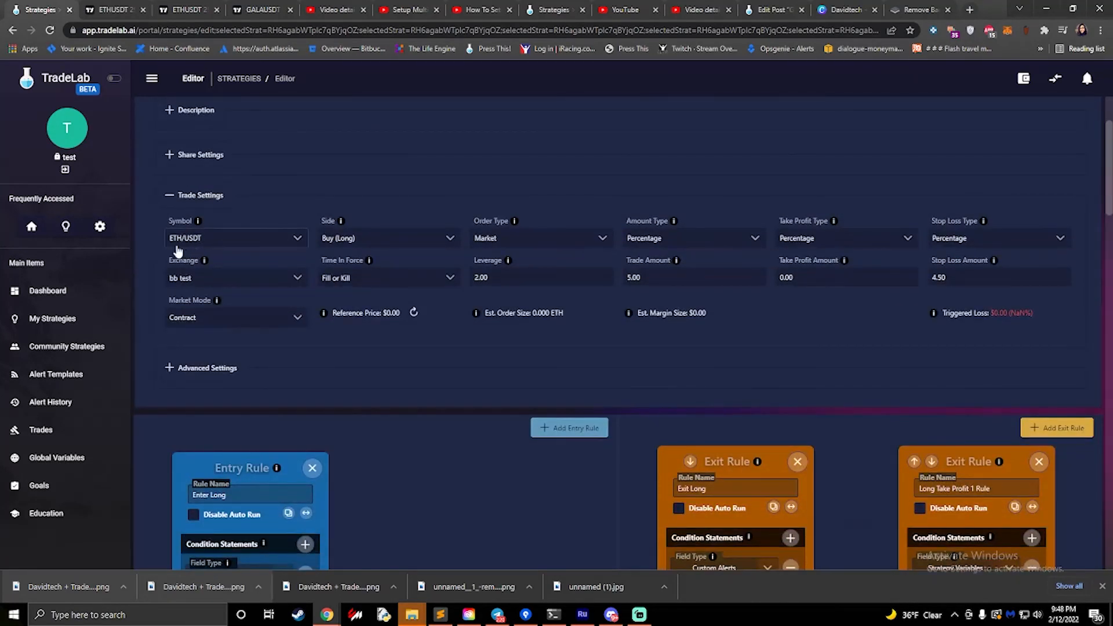
- Set the sound of the Enter Long rule's system sound action to Ding
{"action": "scroll", "coordinate": [199, 248], "scroll_direction": "down", "scroll_amount": 10}
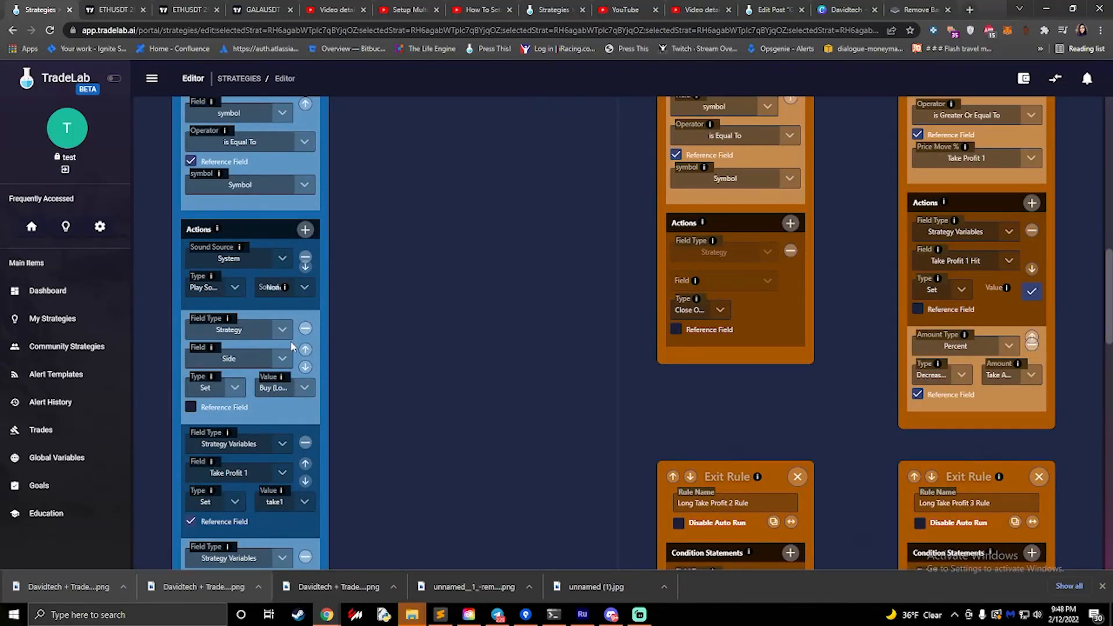
{"action": "scroll", "coordinate": [290, 346], "scroll_direction": "down", "scroll_amount": 2}
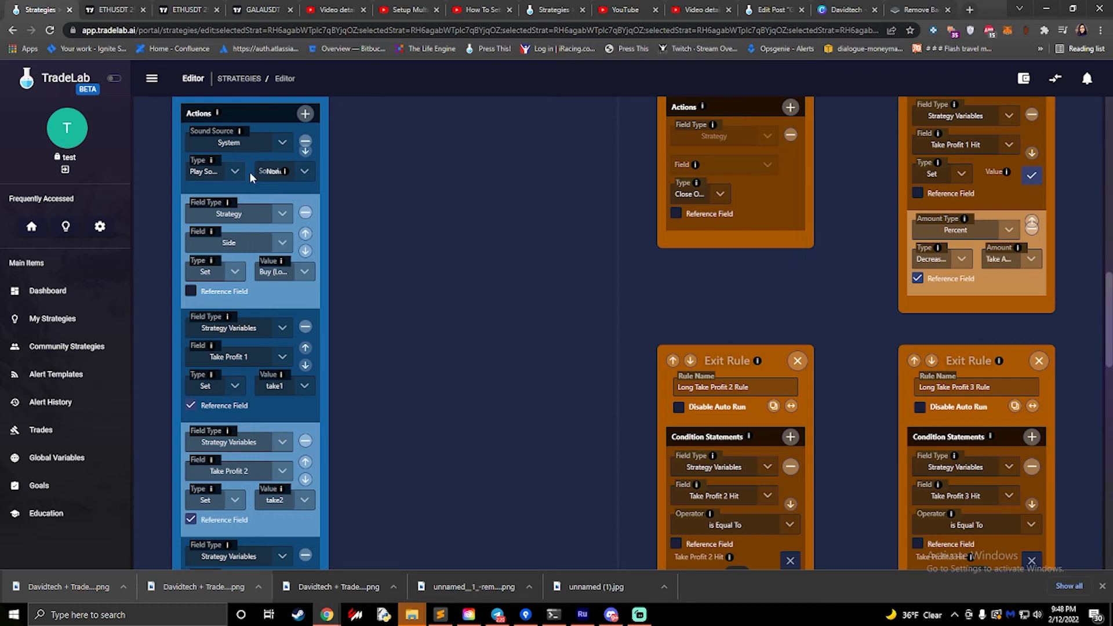
{"action": "left_click", "coordinate": [304, 172]}
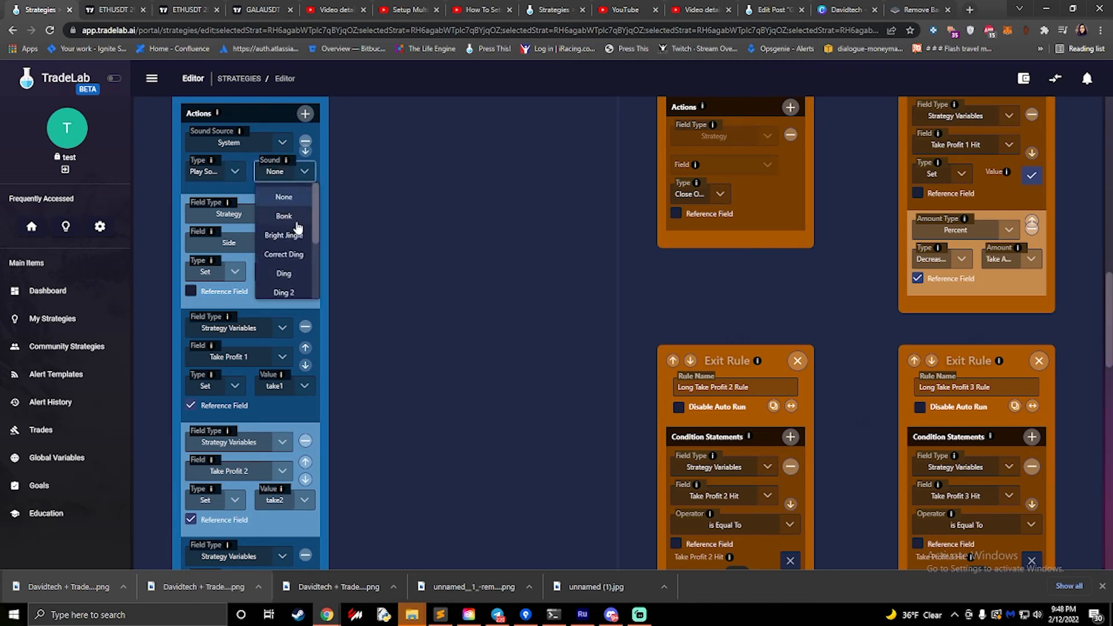
{"action": "scroll", "coordinate": [292, 232], "scroll_direction": "down", "scroll_amount": 2}
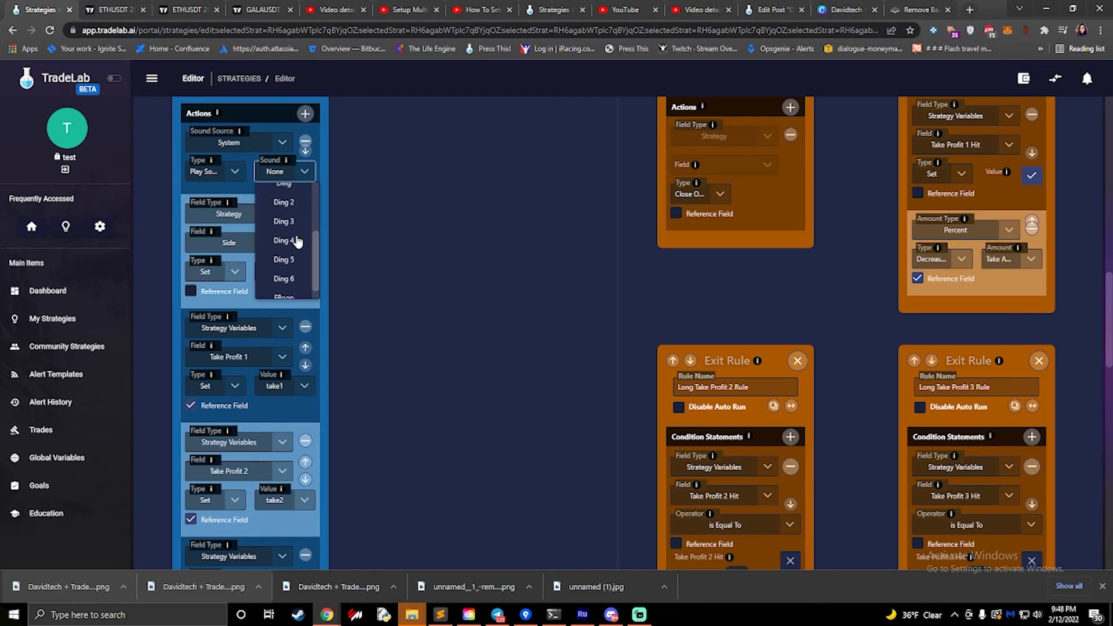
{"action": "scroll", "coordinate": [286, 229], "scroll_direction": "up", "scroll_amount": 1}
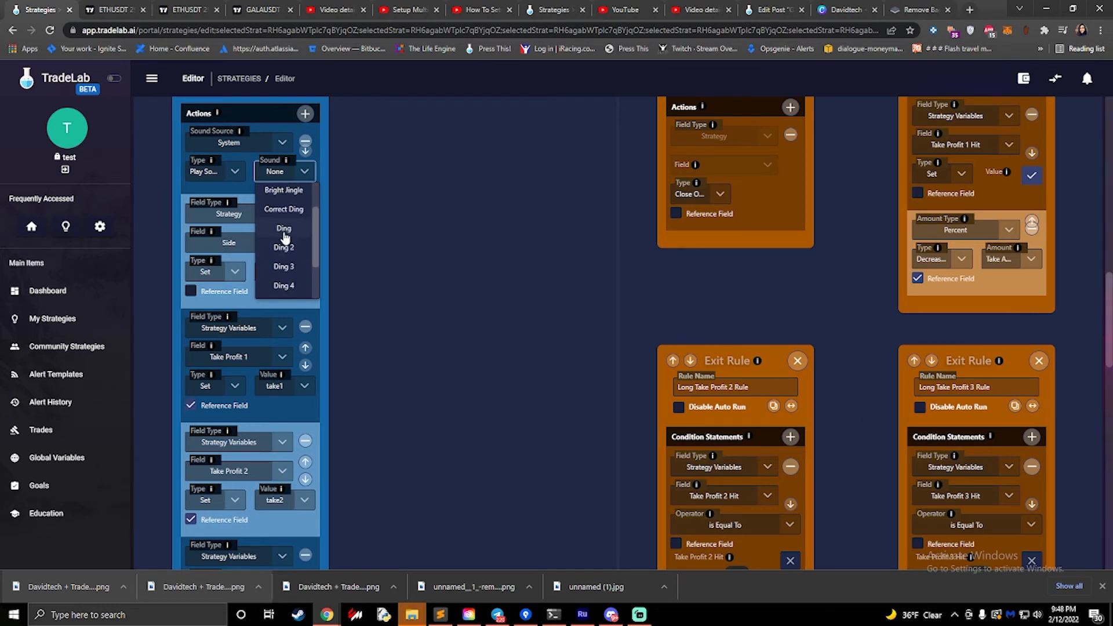
{"action": "left_click", "coordinate": [292, 229]}
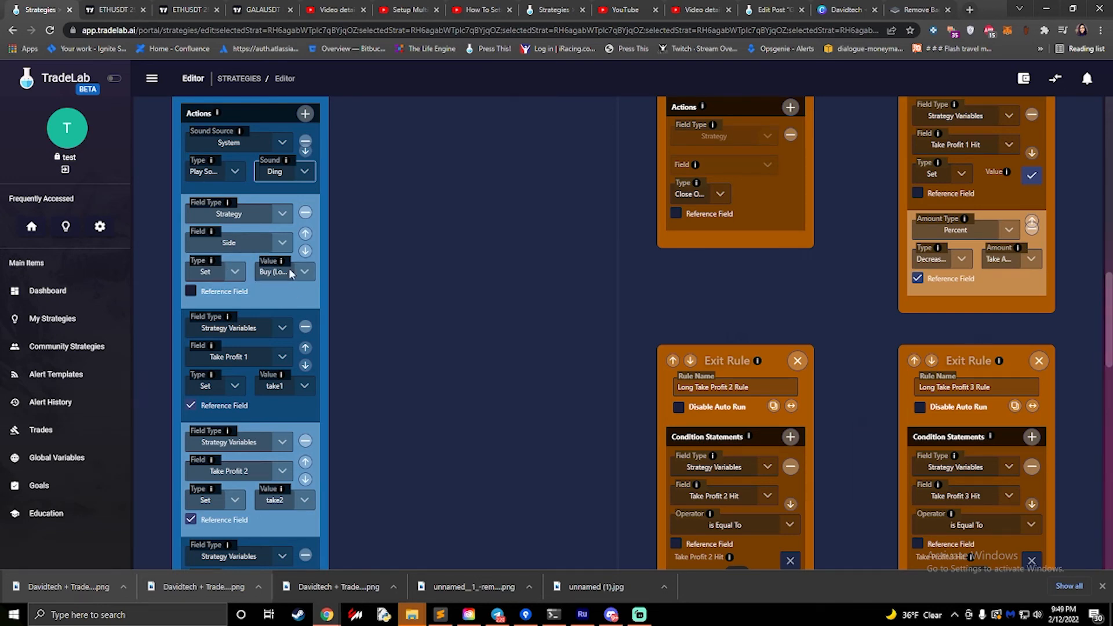
- Review the Enter Long rule from its conditions through to the action that sets the strategy's Side
{"action": "scroll", "coordinate": [277, 272], "scroll_direction": "up", "scroll_amount": 10}
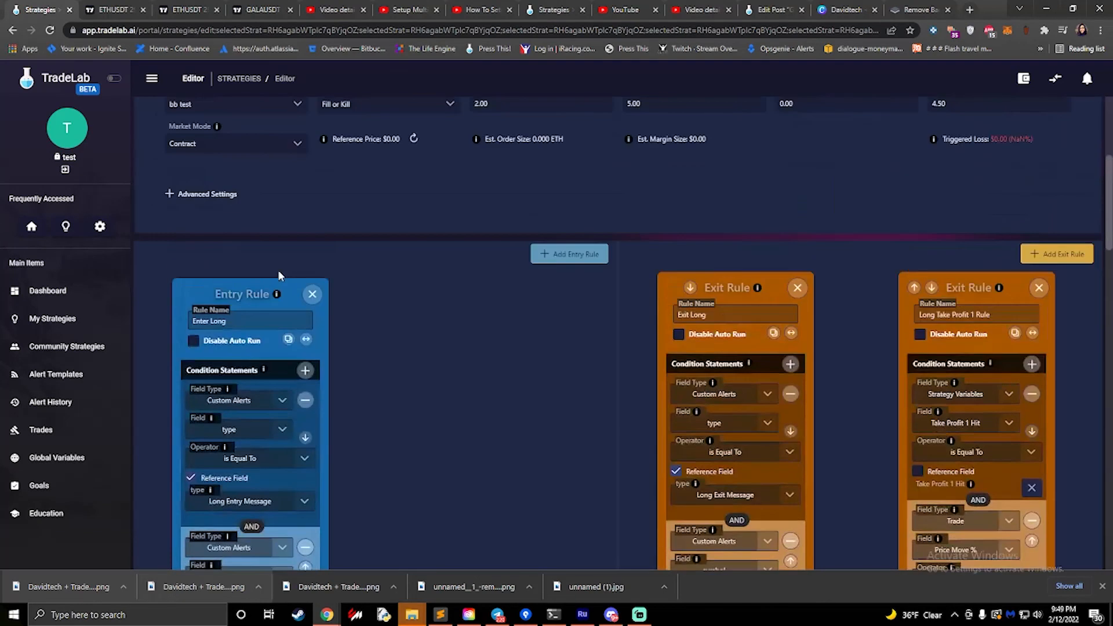
{"action": "scroll", "coordinate": [278, 270], "scroll_direction": "down", "scroll_amount": 4}
{"action": "scroll", "coordinate": [278, 270], "scroll_direction": "down", "scroll_amount": 4}
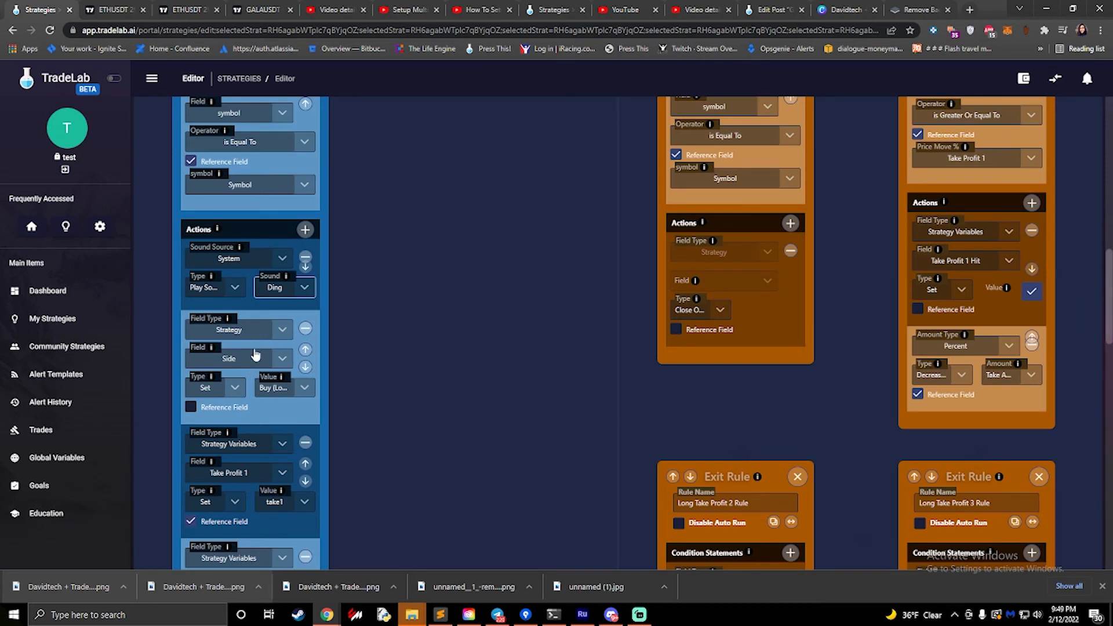
{"action": "scroll", "coordinate": [251, 343], "scroll_direction": "up", "scroll_amount": 6}
{"action": "scroll", "coordinate": [185, 297], "scroll_direction": "up", "scroll_amount": 2}
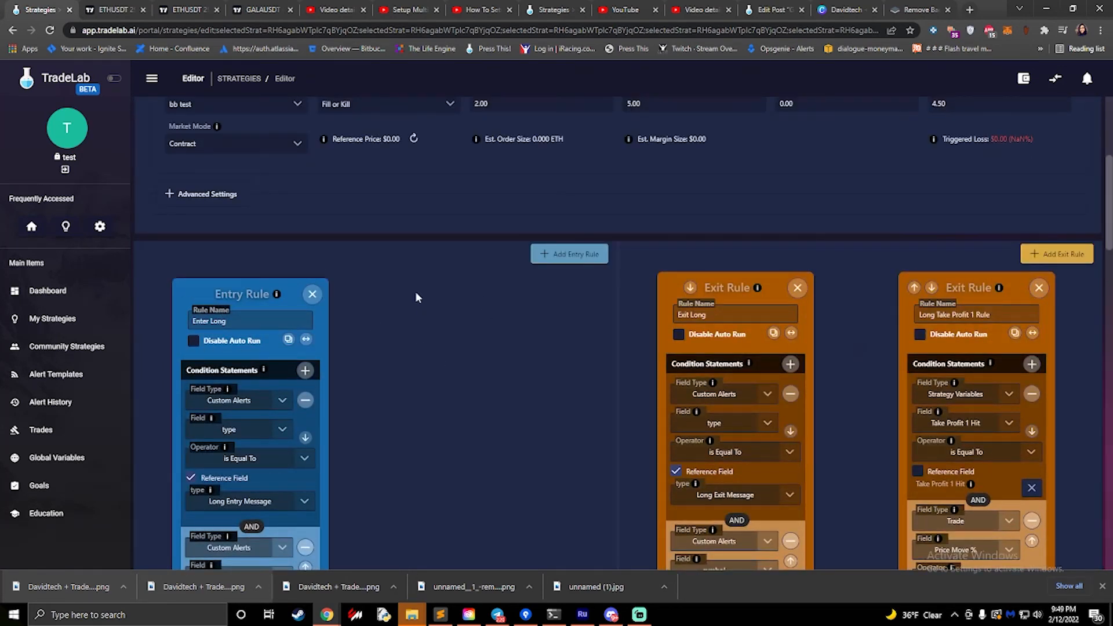
{"action": "scroll", "coordinate": [457, 302], "scroll_direction": "down", "scroll_amount": 9}
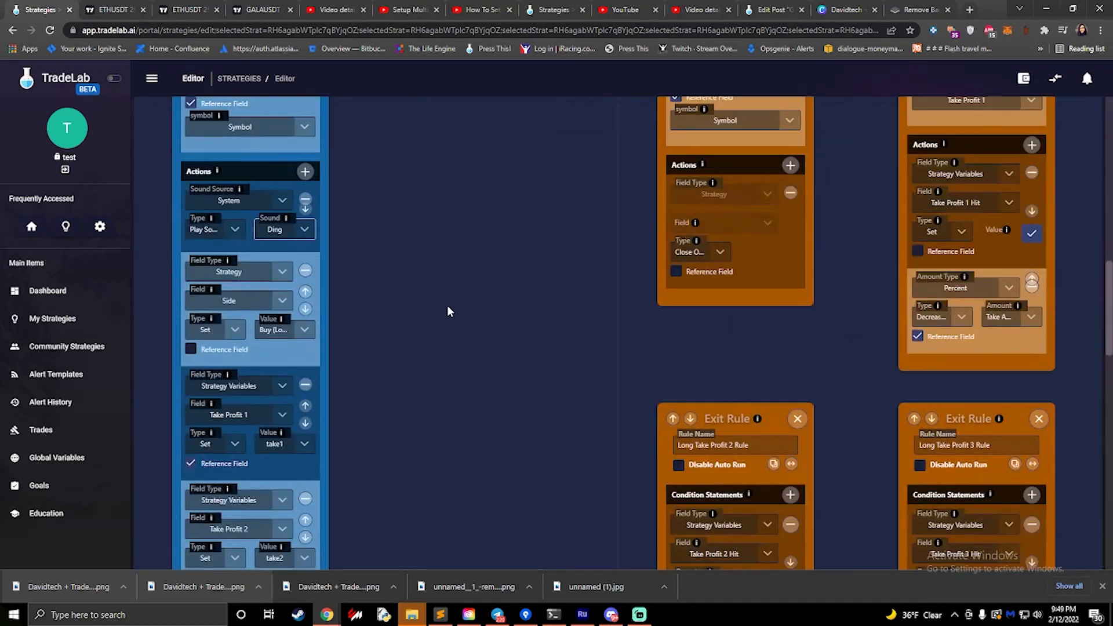
{"action": "scroll", "coordinate": [273, 324], "scroll_direction": "up", "scroll_amount": 4}
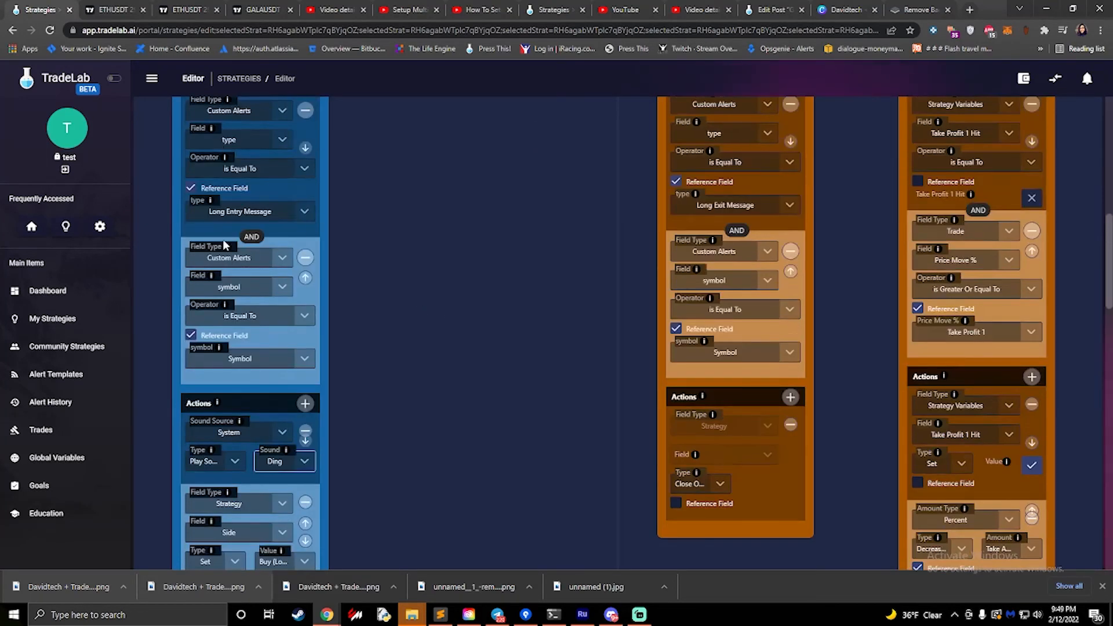
{"action": "scroll", "coordinate": [405, 275], "scroll_direction": "down", "scroll_amount": 5}
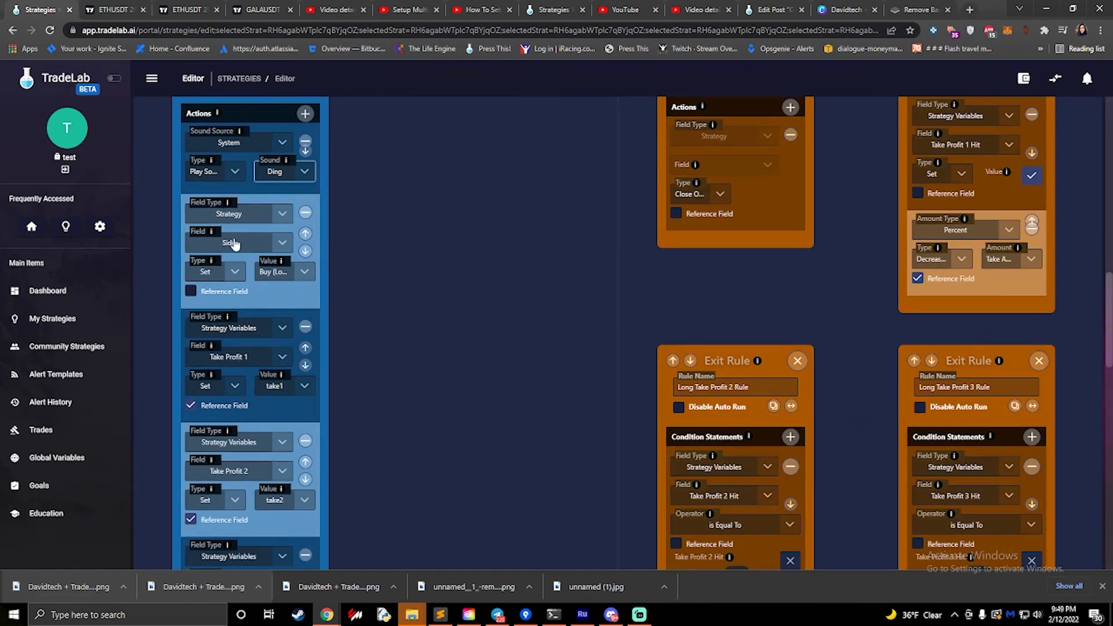
- Check which Side options the trade settings offer, leaving the selection unchanged
{"action": "scroll", "coordinate": [229, 246], "scroll_direction": "up", "scroll_amount": 10}
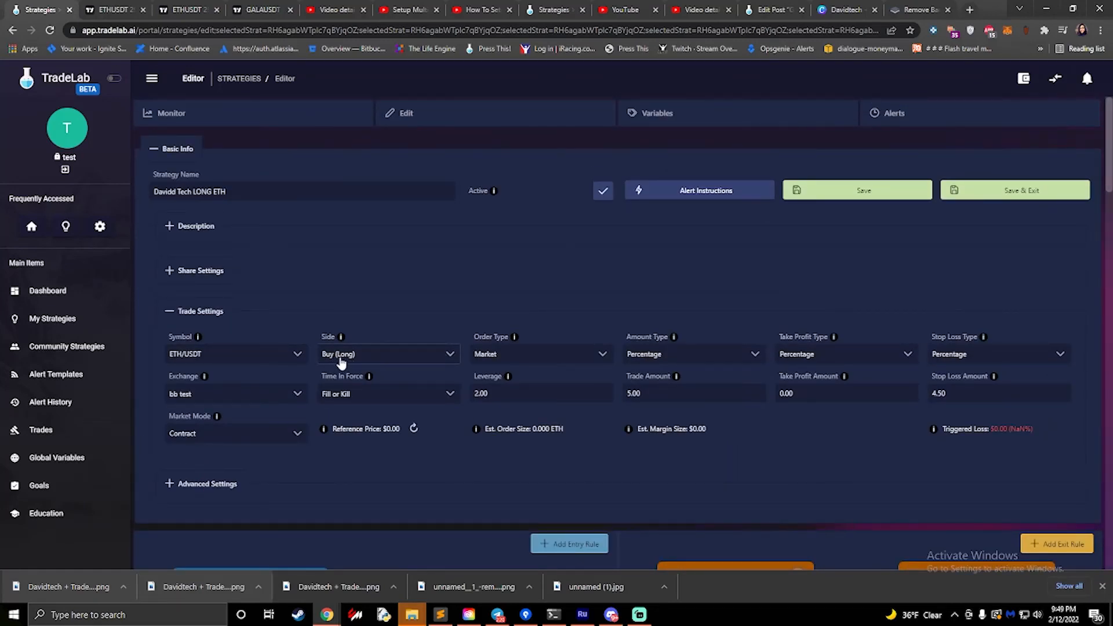
{"action": "scroll", "coordinate": [340, 362], "scroll_direction": "down", "scroll_amount": 15}
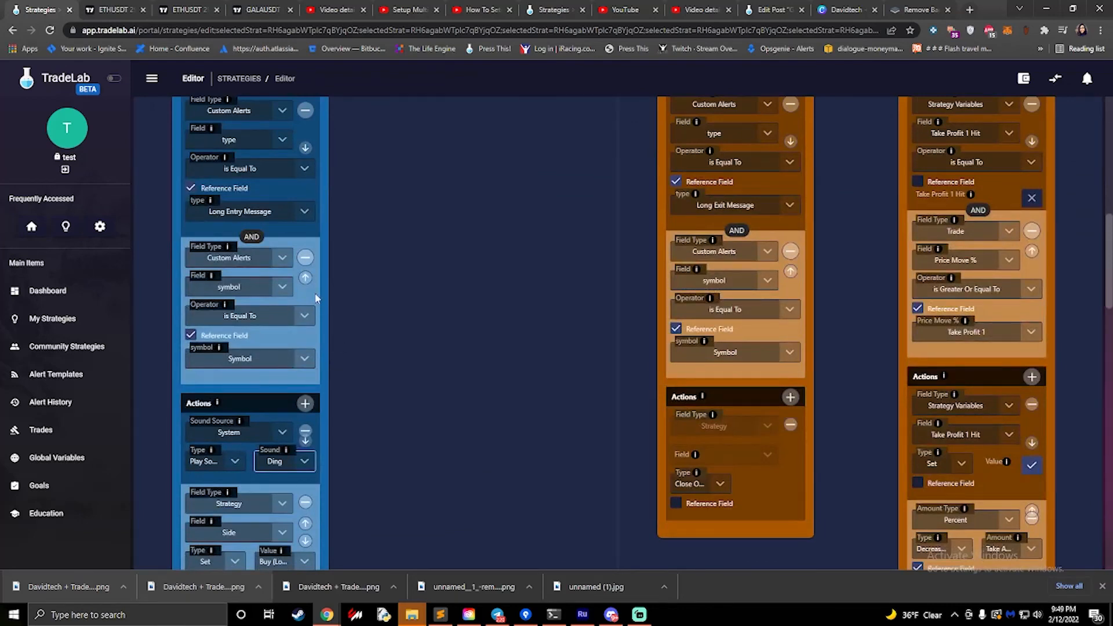
{"action": "scroll", "coordinate": [253, 334], "scroll_direction": "up", "scroll_amount": 15}
{"action": "left_click", "coordinate": [358, 302]}
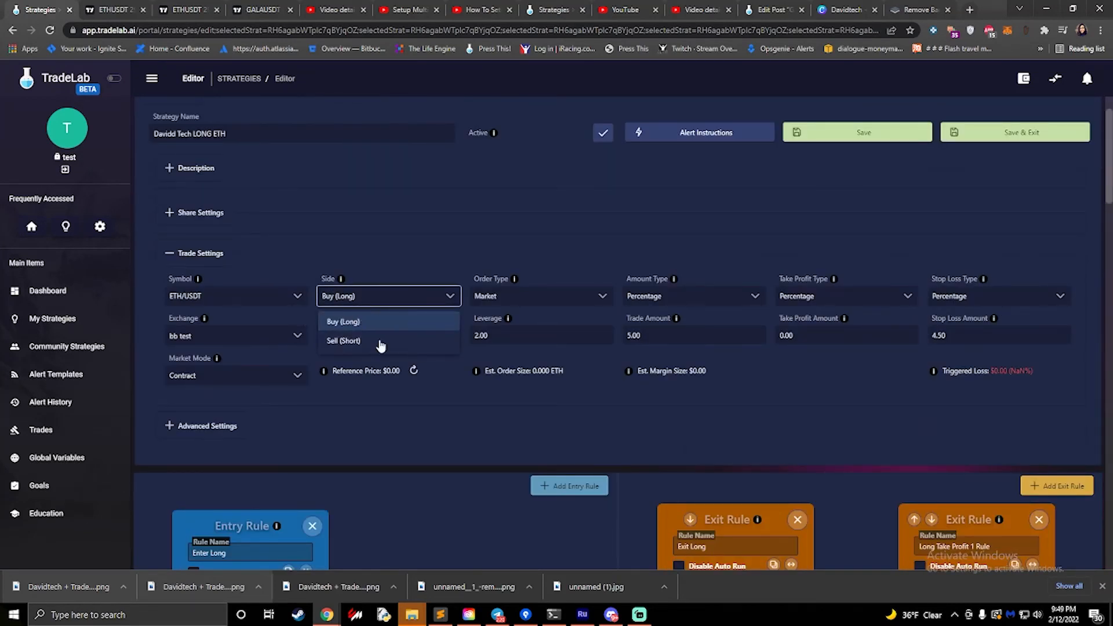
{"action": "left_click", "coordinate": [347, 298]}
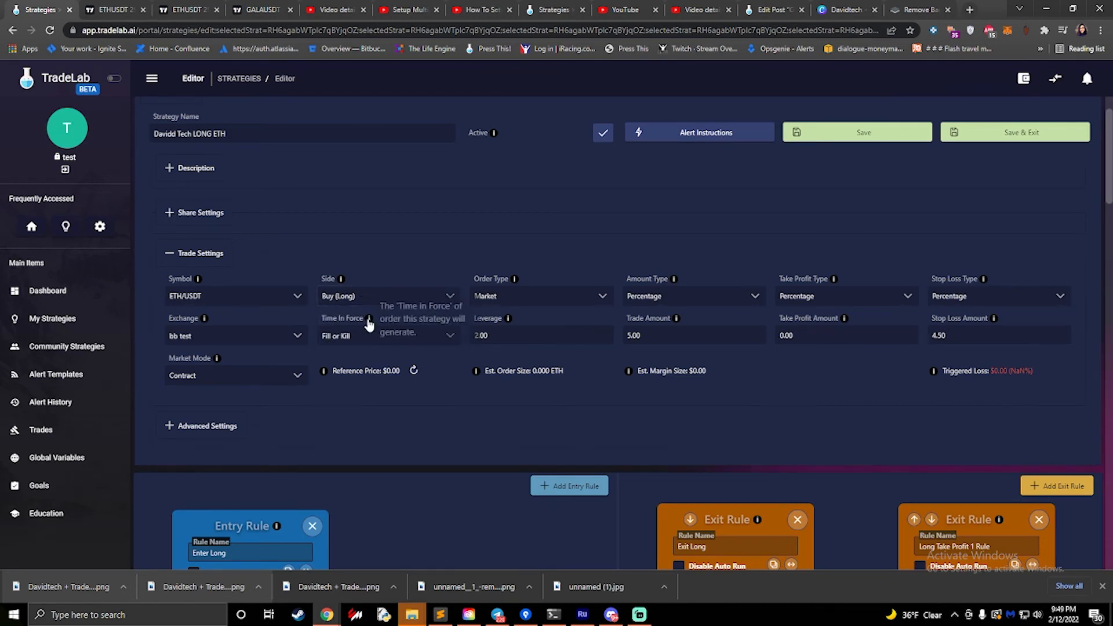
{"action": "scroll", "coordinate": [372, 380], "scroll_direction": "down", "scroll_amount": 2}
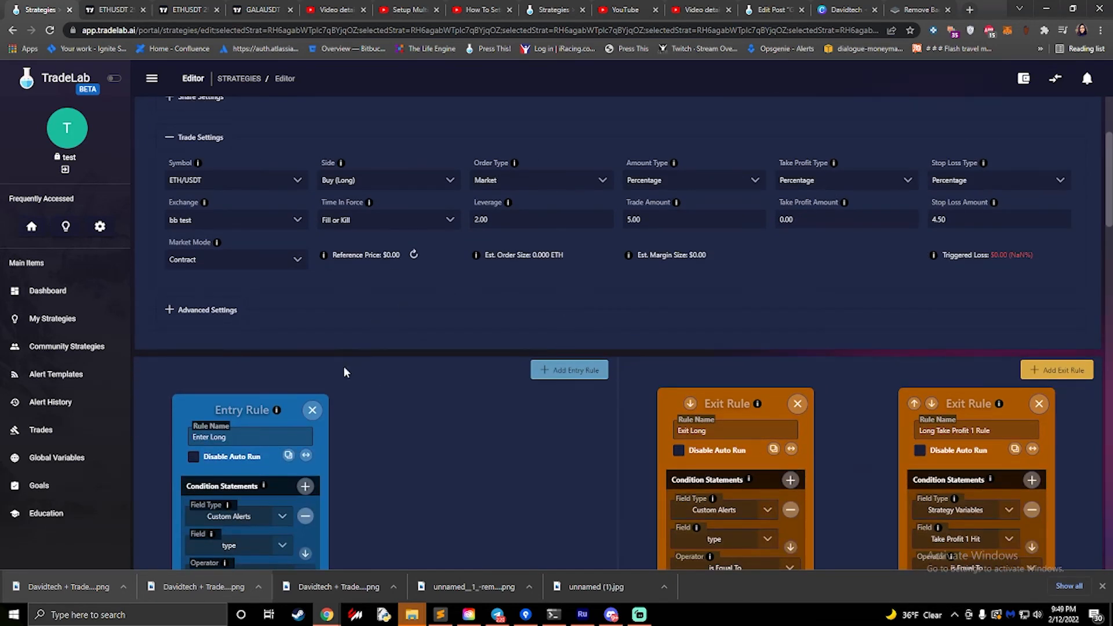
- Compare the strategy's trade settings with the Enter Long rule's actions for Side and Take Profit 1
{"action": "scroll", "coordinate": [329, 371], "scroll_direction": "down", "scroll_amount": 4}
{"action": "scroll", "coordinate": [322, 323], "scroll_direction": "up", "scroll_amount": 4}
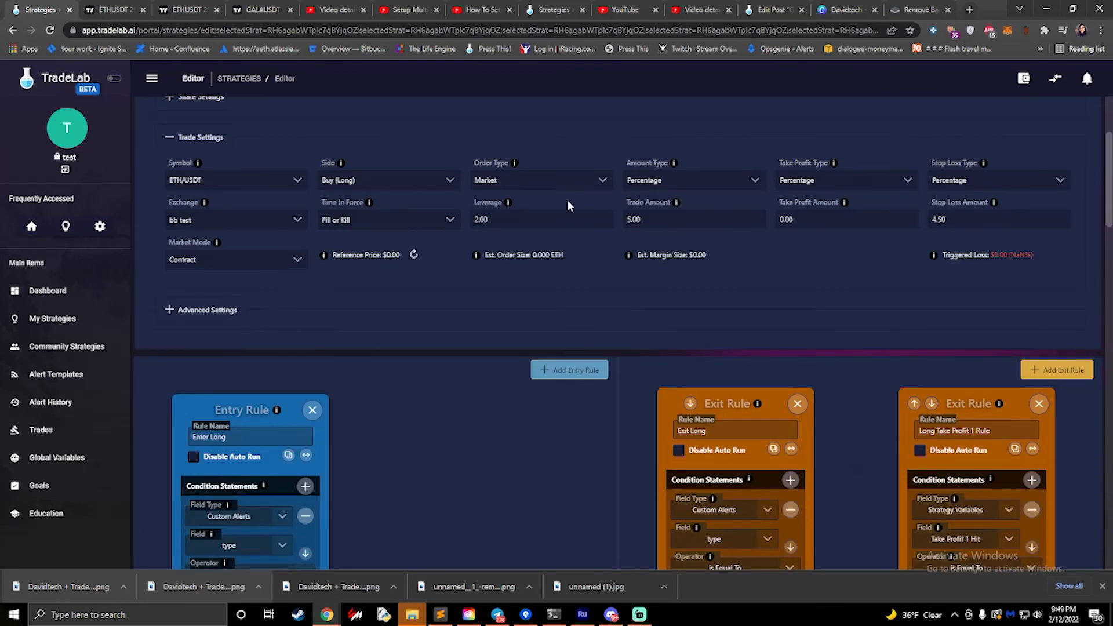
{"action": "scroll", "coordinate": [567, 199], "scroll_direction": "up", "scroll_amount": 3}
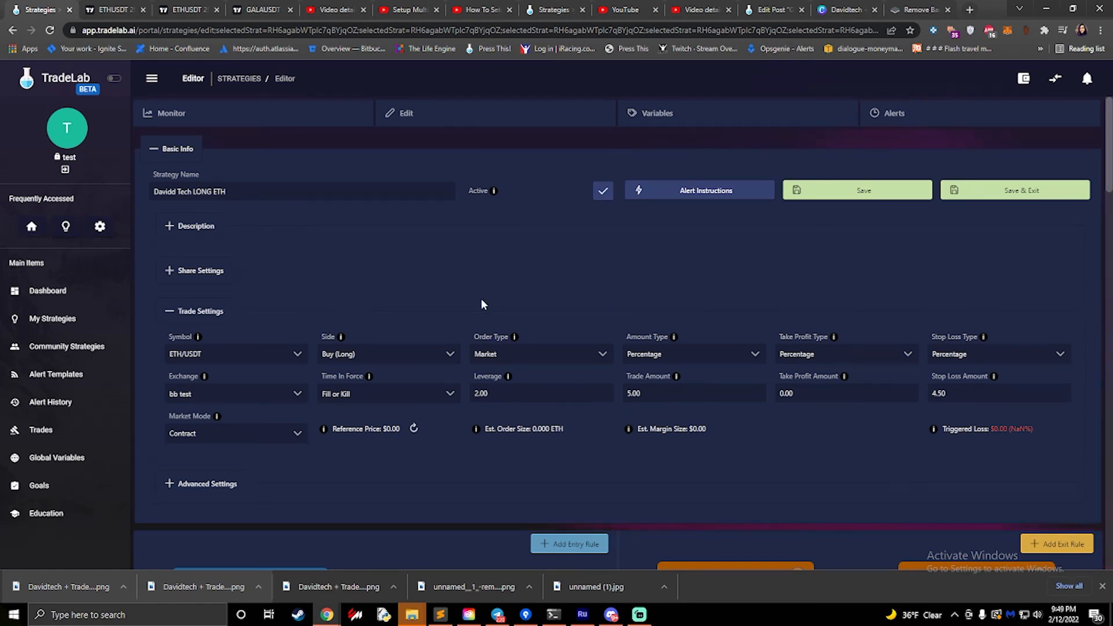
{"action": "scroll", "coordinate": [481, 298], "scroll_direction": "down", "scroll_amount": 15}
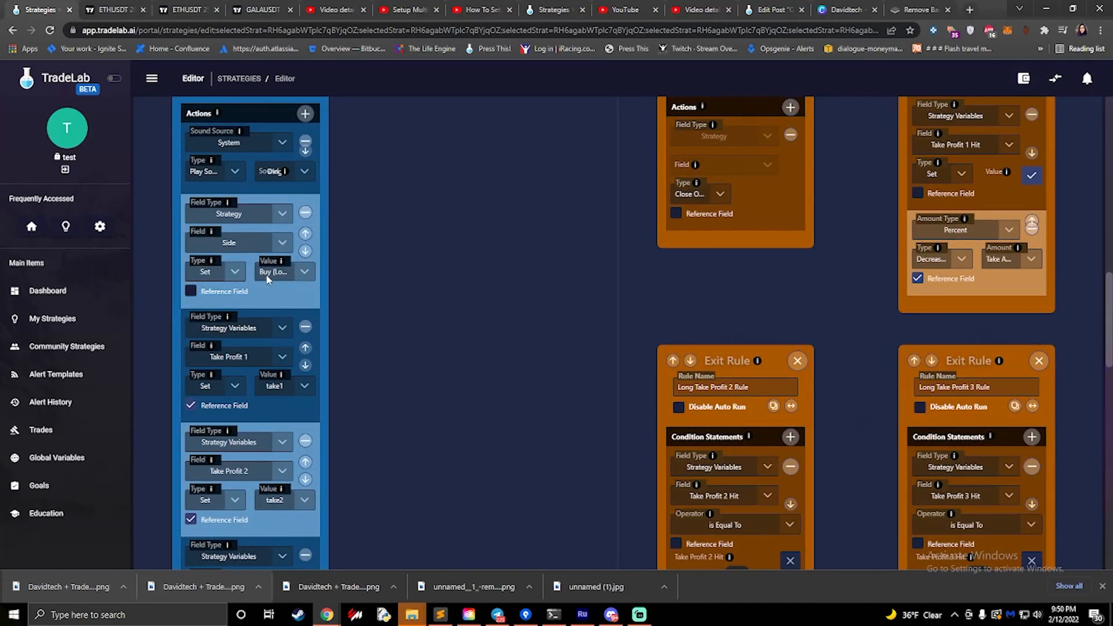
{"action": "scroll", "coordinate": [212, 287], "scroll_direction": "down", "scroll_amount": 2}
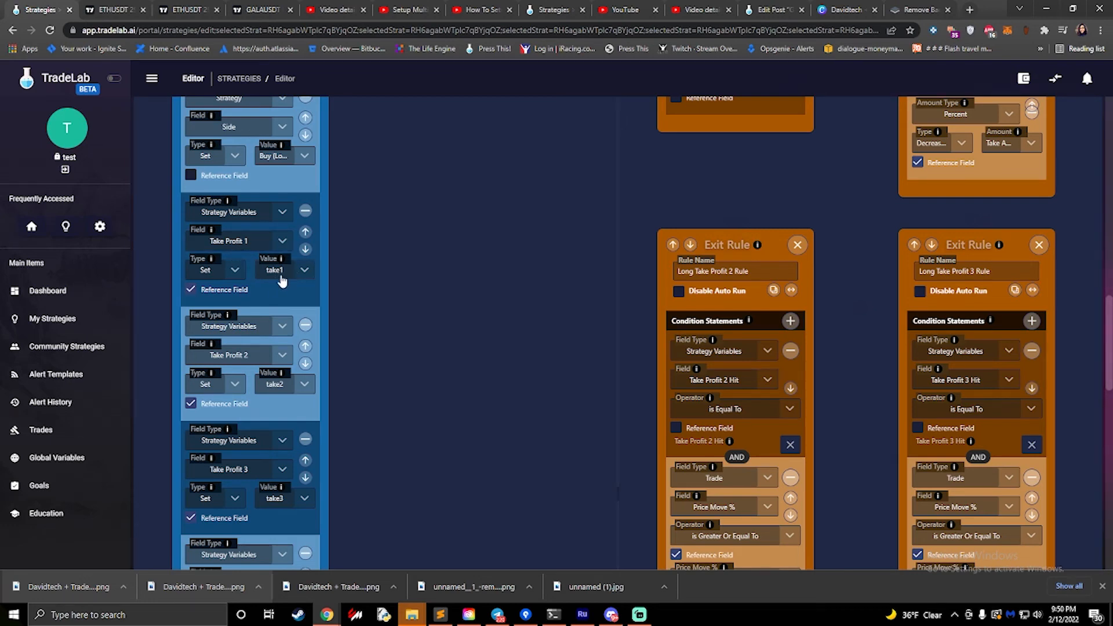
- Review the API Entry - Long alert in the strategy's alert instructions, including its message format, and close the instructions
{"action": "scroll", "coordinate": [412, 265], "scroll_direction": "up", "scroll_amount": 10}
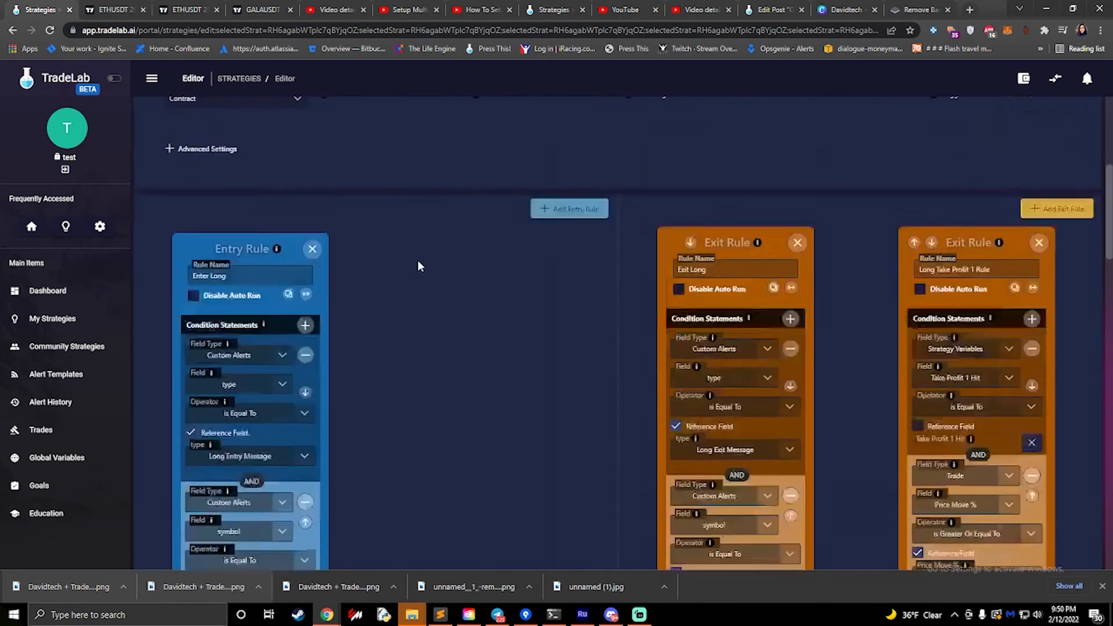
{"action": "left_click", "coordinate": [659, 196]}
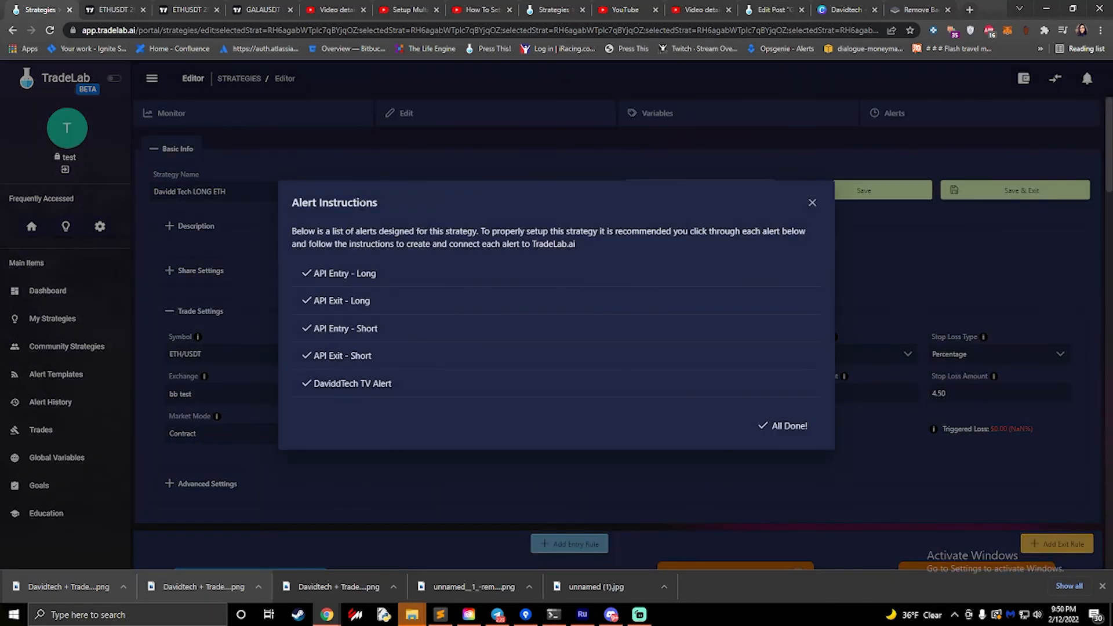
{"action": "left_click", "coordinate": [345, 277]}
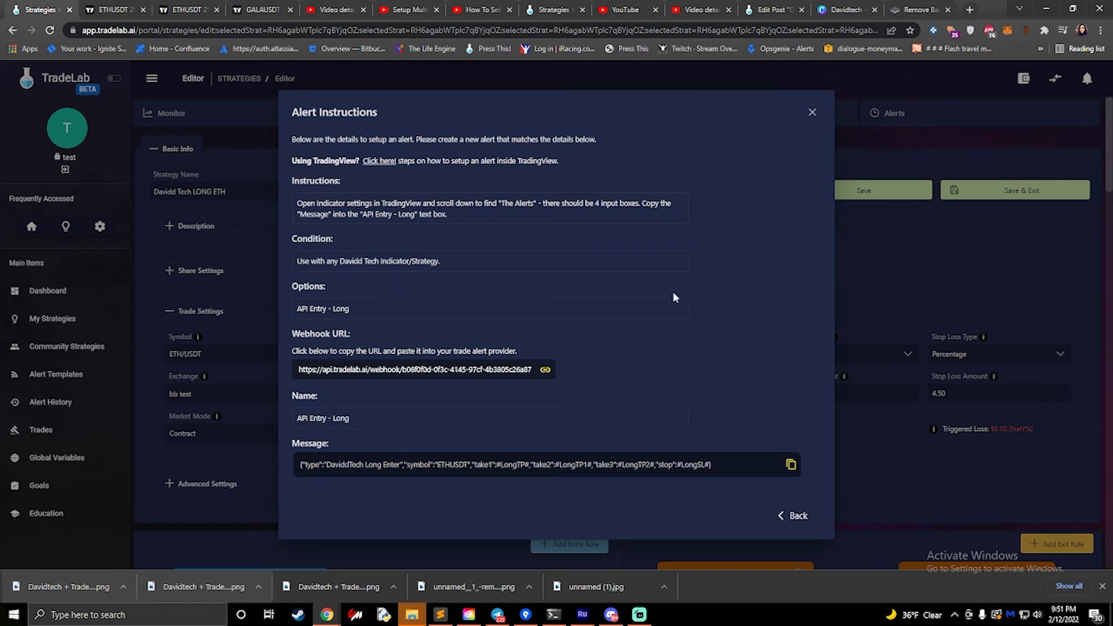
{"action": "left_click", "coordinate": [813, 112]}
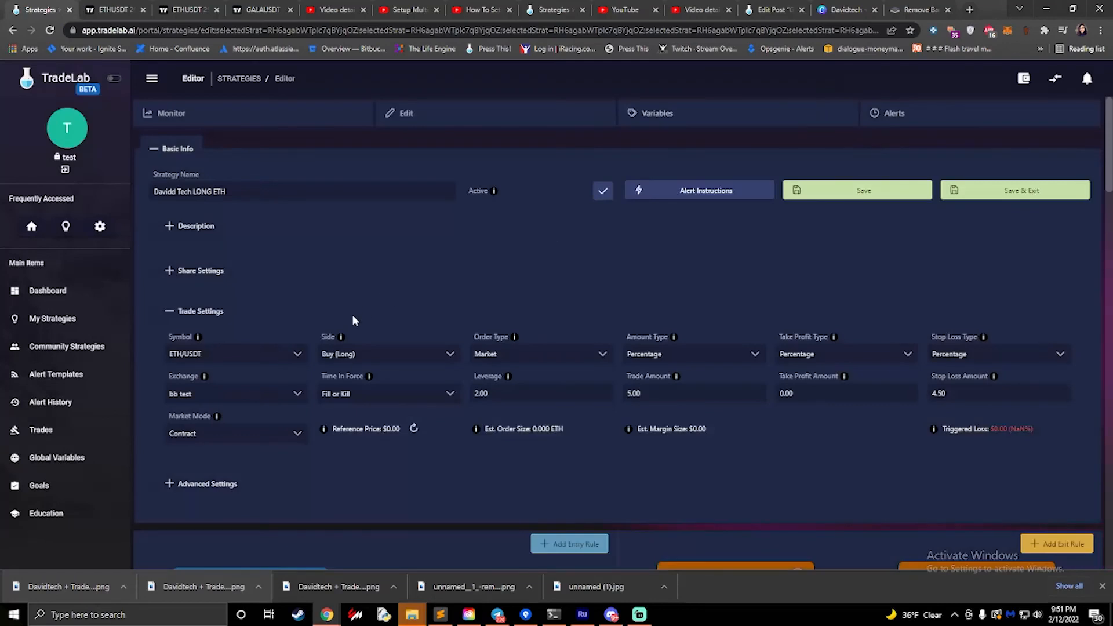
- Compare the Enter Long rule's Take Profit actions with the Take Profit entries in the strategy's variables
{"action": "scroll", "coordinate": [351, 316], "scroll_direction": "down", "scroll_amount": 10}
{"action": "scroll", "coordinate": [349, 317], "scroll_direction": "down", "scroll_amount": 4}
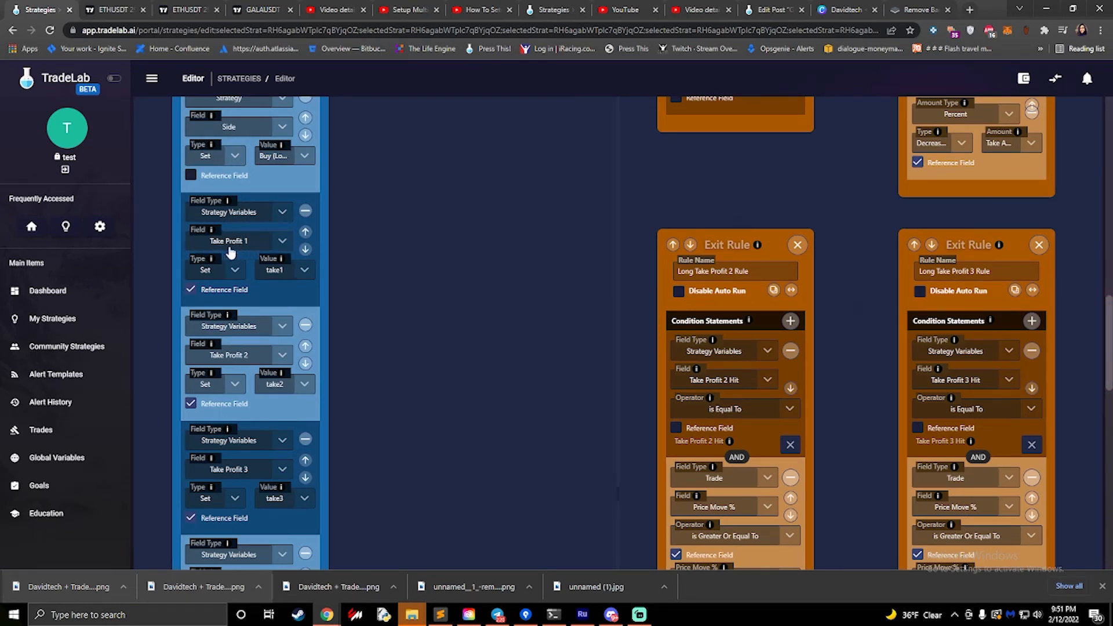
{"action": "scroll", "coordinate": [580, 191], "scroll_direction": "up", "scroll_amount": 10}
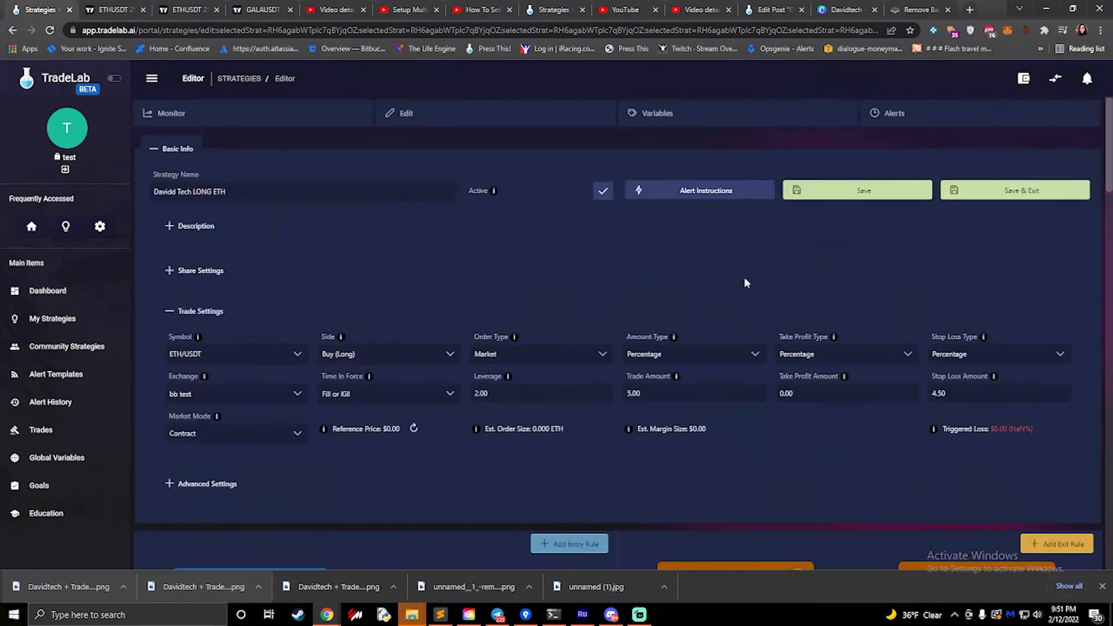
{"action": "left_click", "coordinate": [754, 116]}
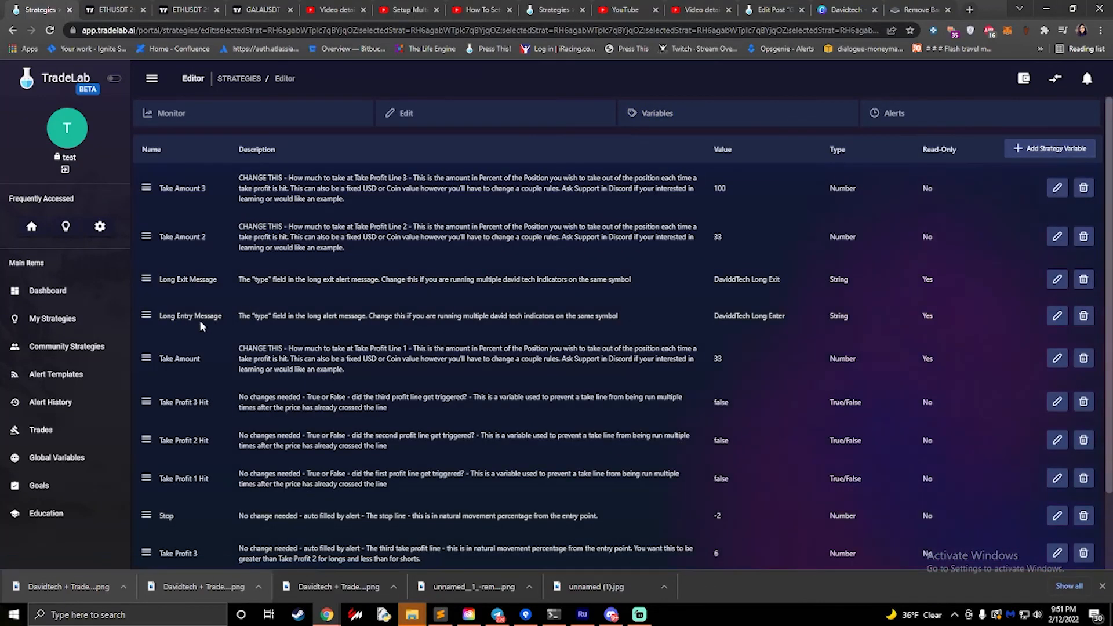
{"action": "scroll", "coordinate": [199, 320], "scroll_direction": "down", "scroll_amount": 1}
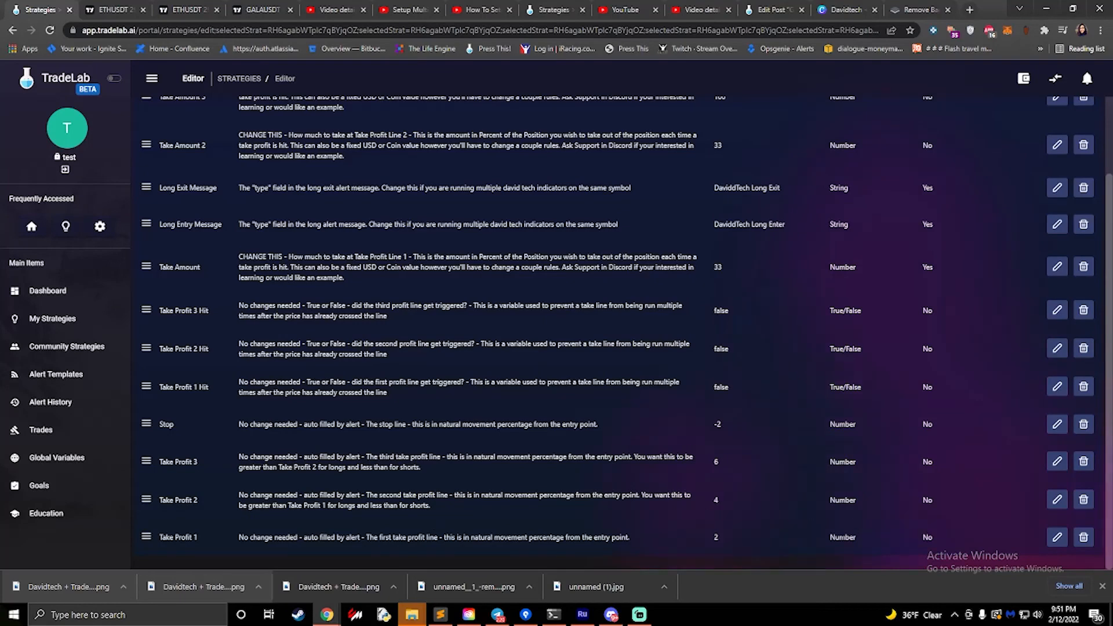
{"action": "scroll", "coordinate": [580, 289], "scroll_direction": "up", "scroll_amount": 2}
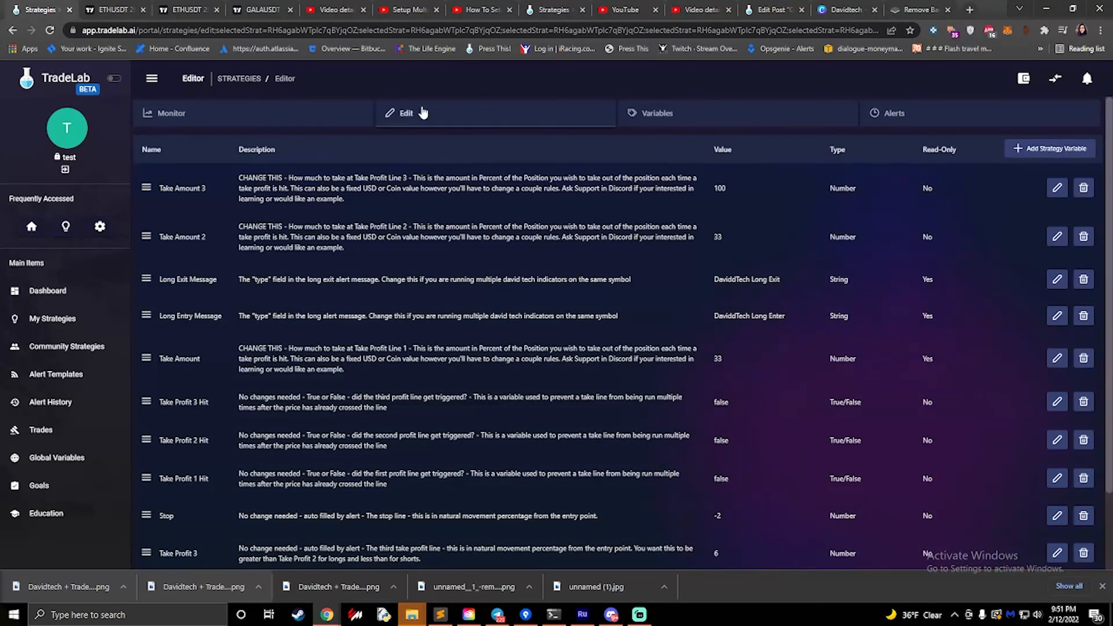
- Return to the strategy's rules and check the value options of the Enter Long rule's Take Profit 1 action, keeping take1
{"action": "left_click", "coordinate": [400, 113]}
{"action": "scroll", "coordinate": [347, 342], "scroll_direction": "down", "scroll_amount": 12}
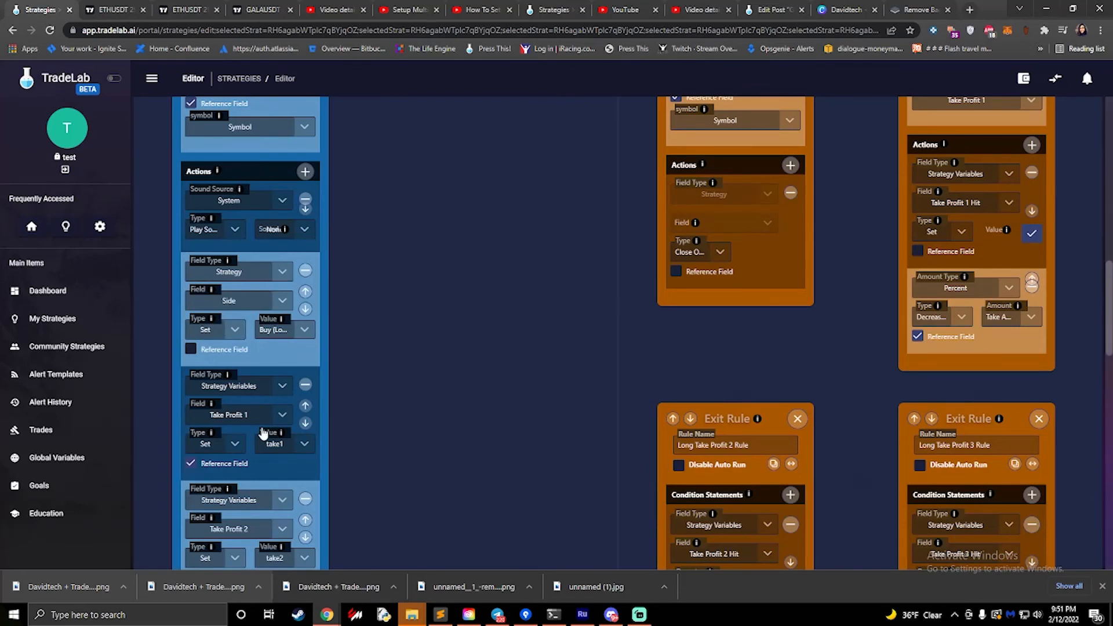
{"action": "scroll", "coordinate": [261, 432], "scroll_direction": "down", "scroll_amount": 2}
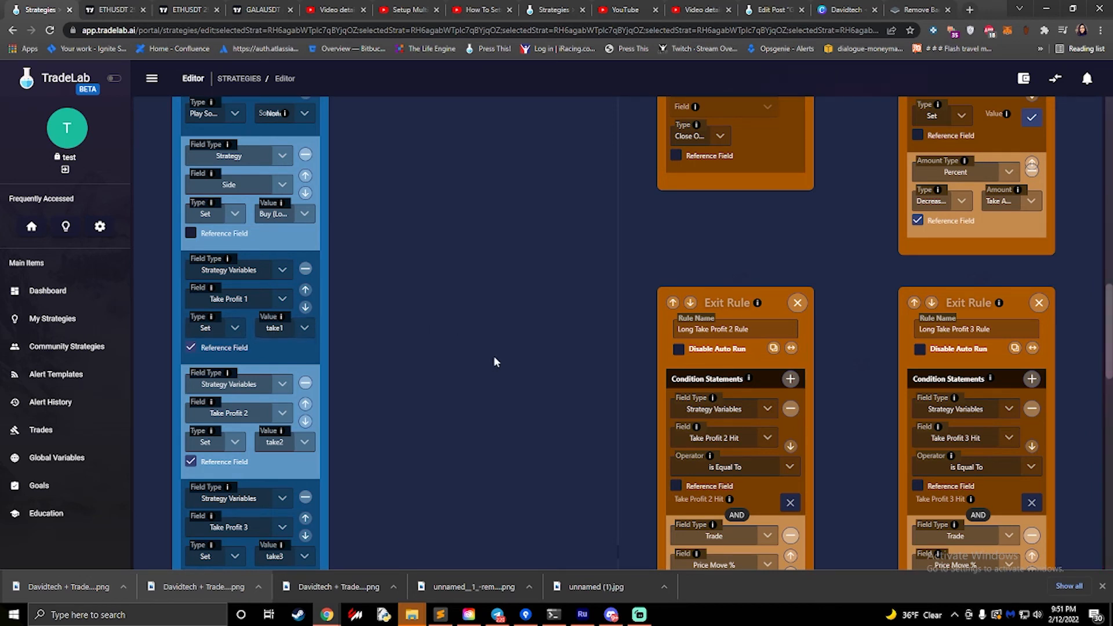
{"action": "left_click", "coordinate": [276, 335]}
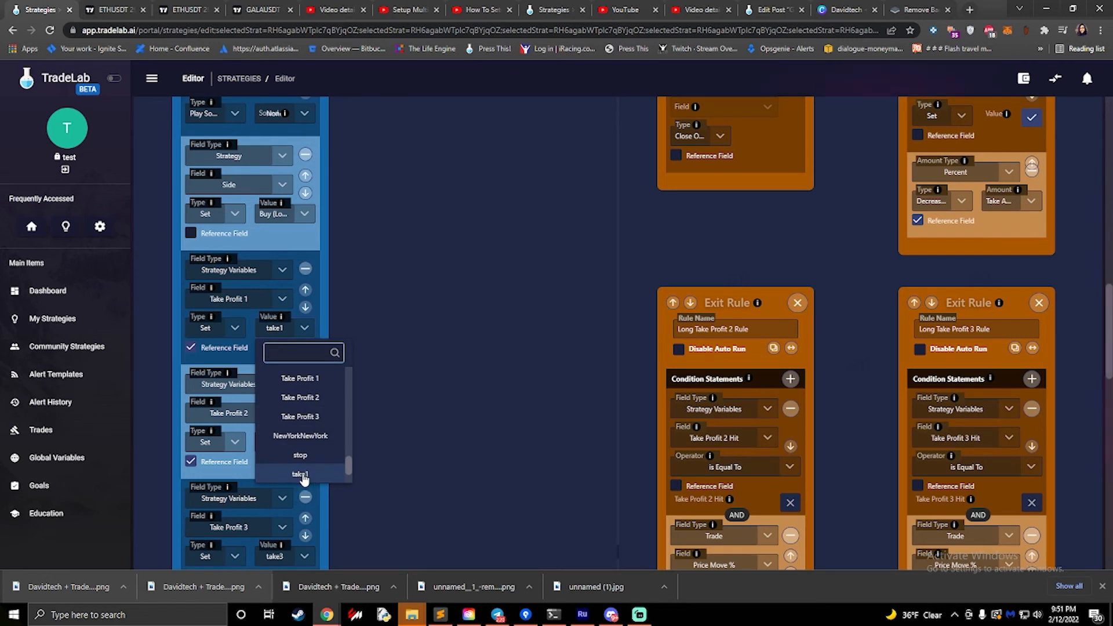
{"action": "left_click", "coordinate": [427, 381]}
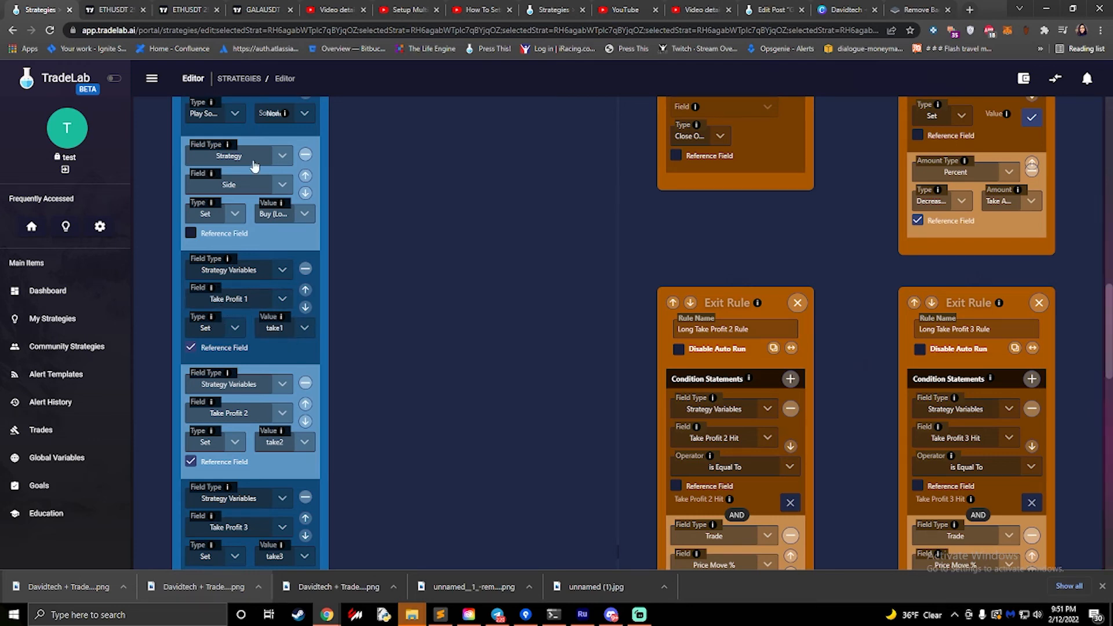
- Review the Enter Long rule through its Take Profit and Stop actions and check the Type options of the Place Order action
{"action": "scroll", "coordinate": [257, 165], "scroll_direction": "up", "scroll_amount": 15}
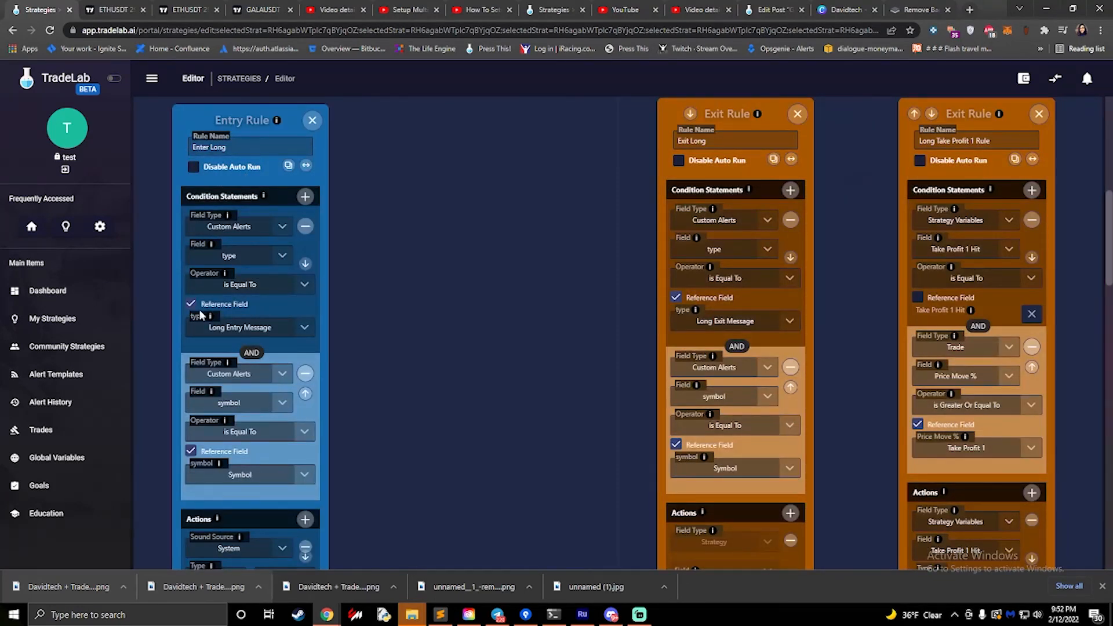
{"action": "scroll", "coordinate": [246, 292], "scroll_direction": "down", "scroll_amount": 10}
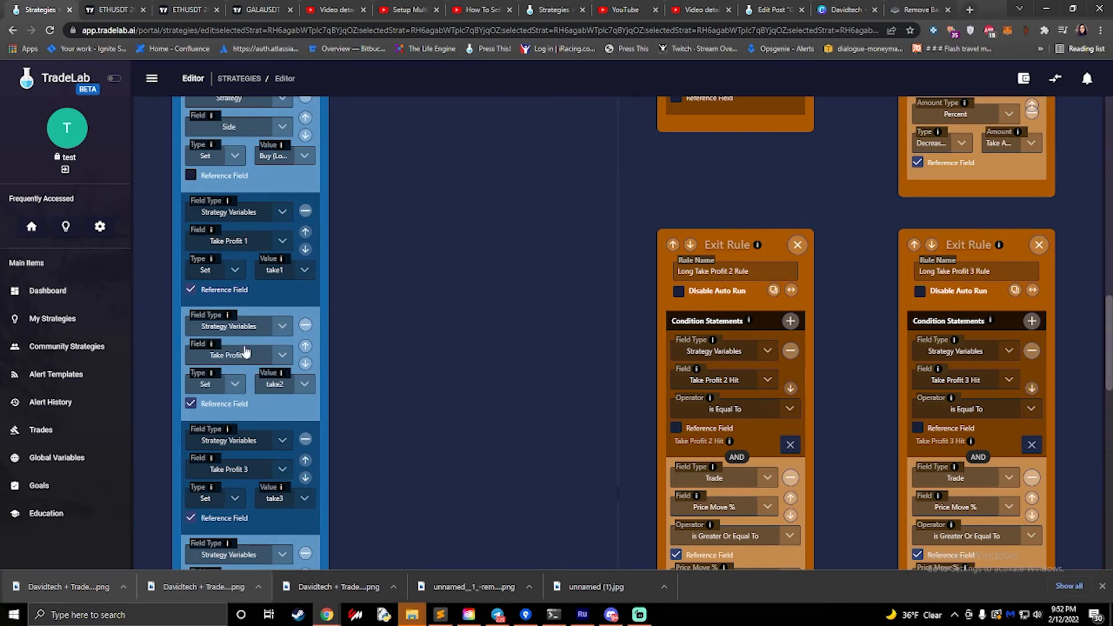
{"action": "scroll", "coordinate": [257, 319], "scroll_direction": "down", "scroll_amount": 1}
{"action": "scroll", "coordinate": [257, 319], "scroll_direction": "down", "scroll_amount": 2}
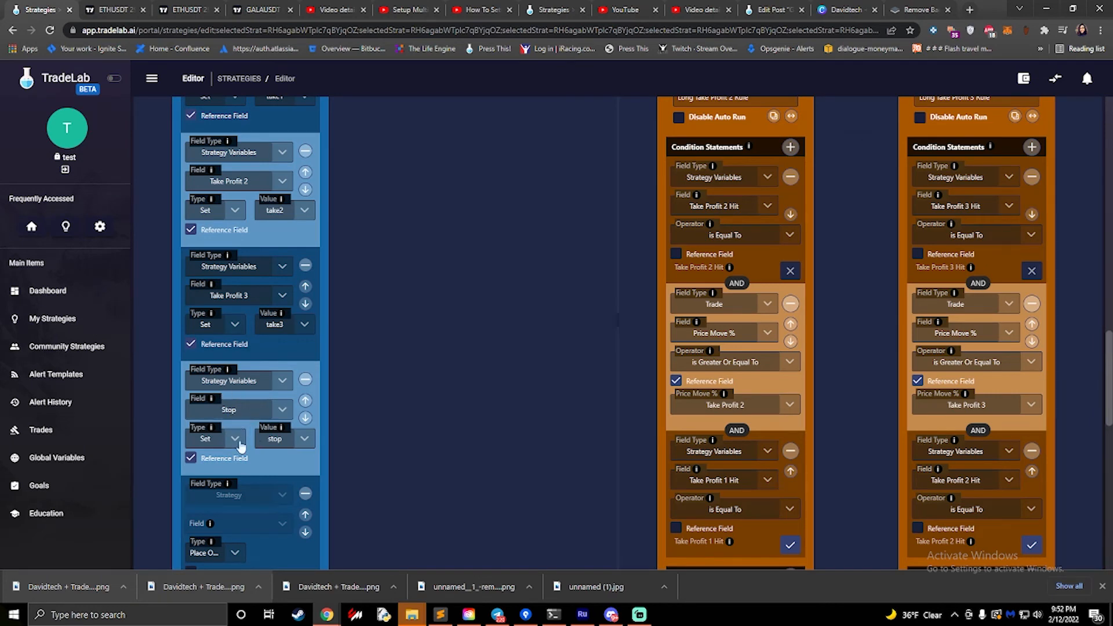
{"action": "scroll", "coordinate": [278, 418], "scroll_direction": "down", "scroll_amount": 3}
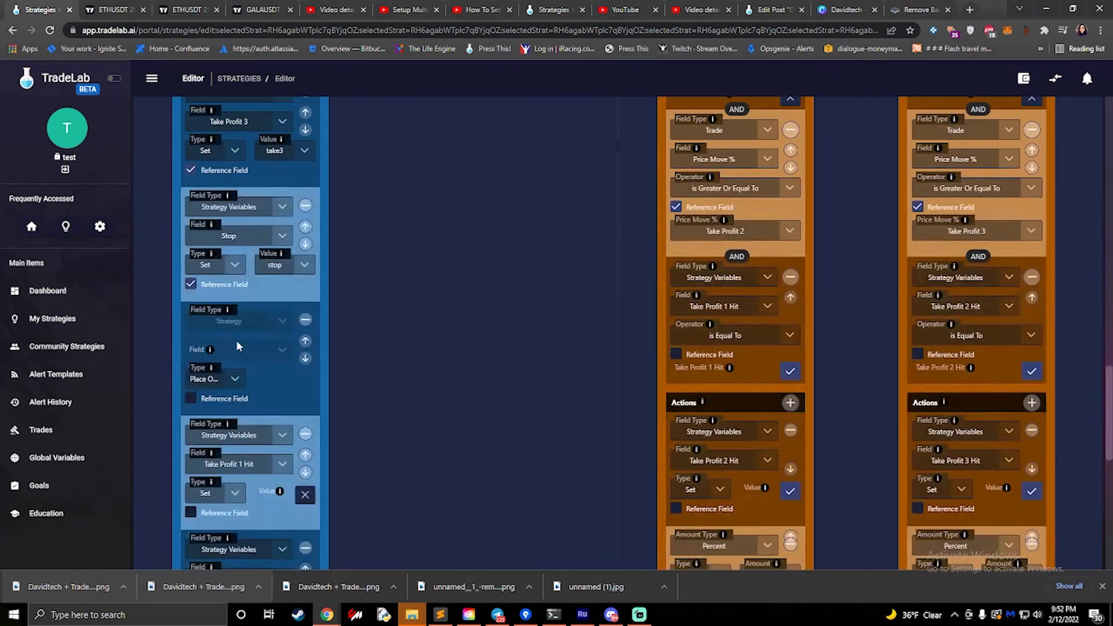
{"action": "scroll", "coordinate": [238, 319], "scroll_direction": "down", "scroll_amount": 2}
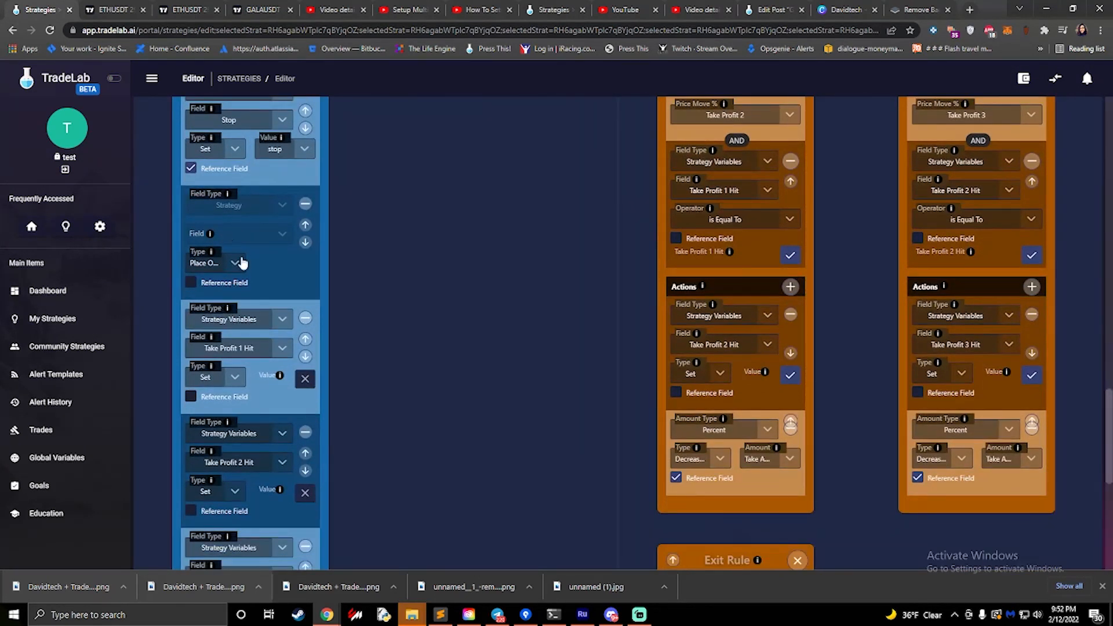
{"action": "scroll", "coordinate": [242, 262], "scroll_direction": "down", "scroll_amount": 1}
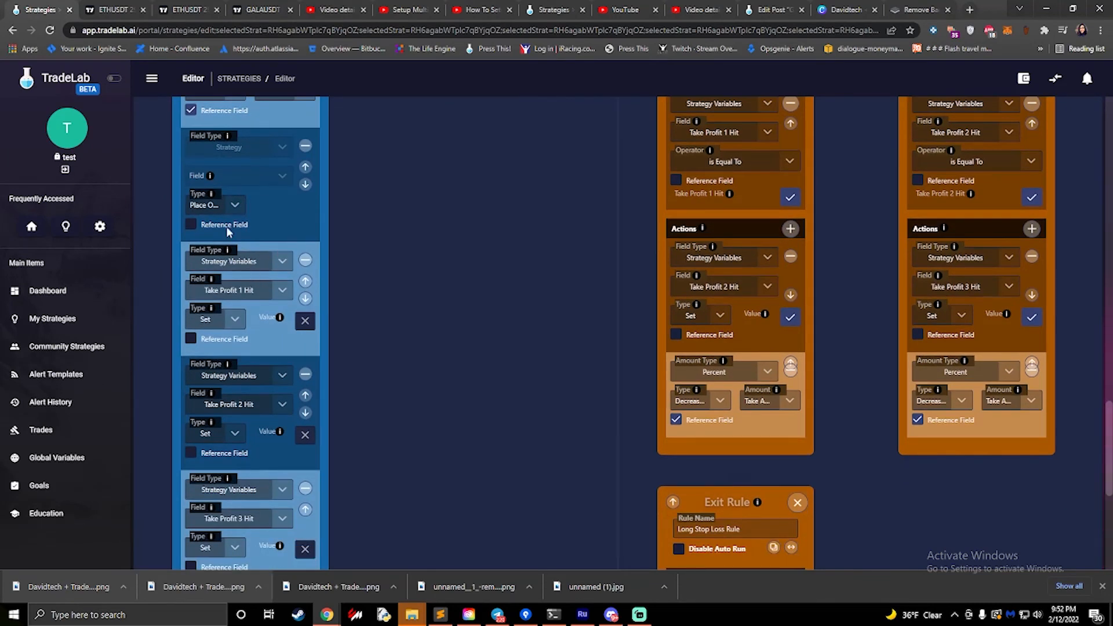
{"action": "left_click", "coordinate": [219, 208]}
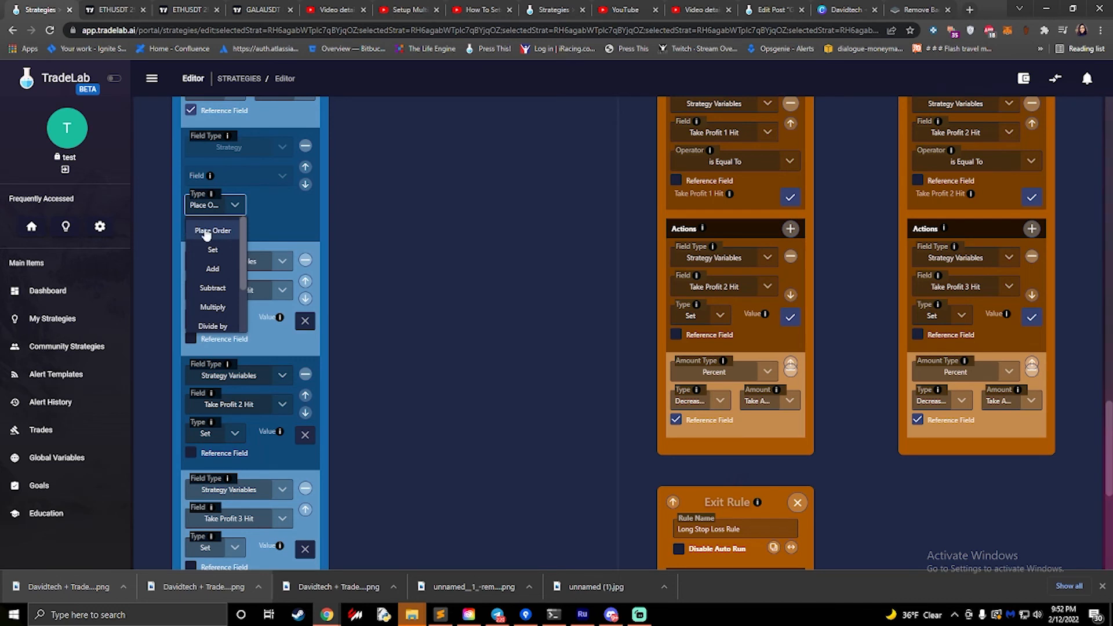
{"action": "left_click", "coordinate": [253, 229]}
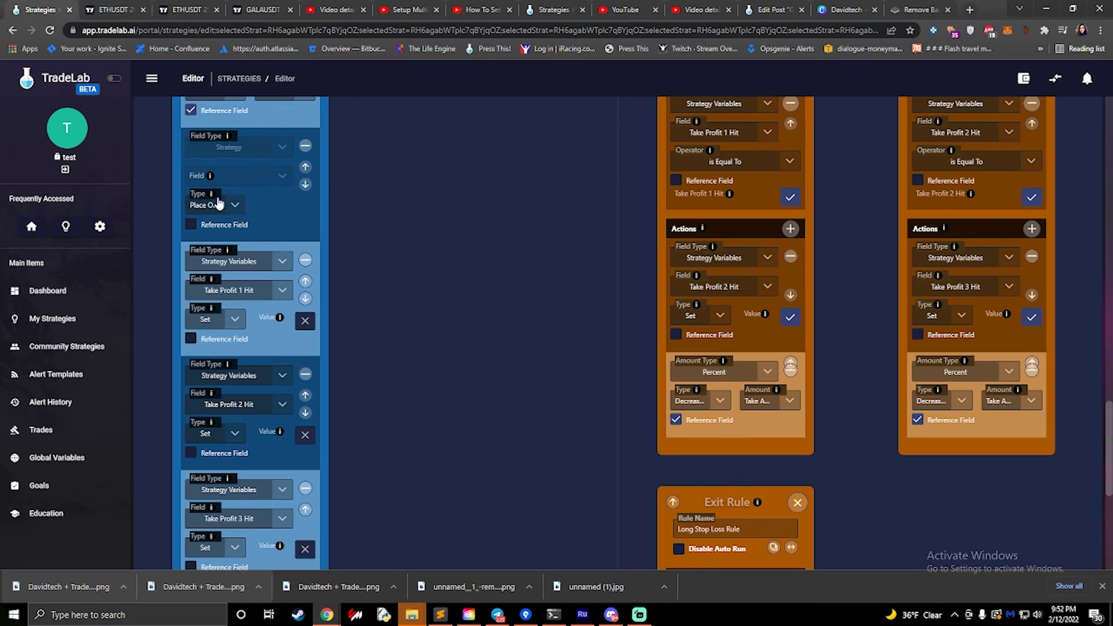
- Toggle the value of the Enter Long rule's Take Profit 1 Hit action to true and back to false
{"action": "scroll", "coordinate": [245, 289], "scroll_direction": "down", "scroll_amount": 2}
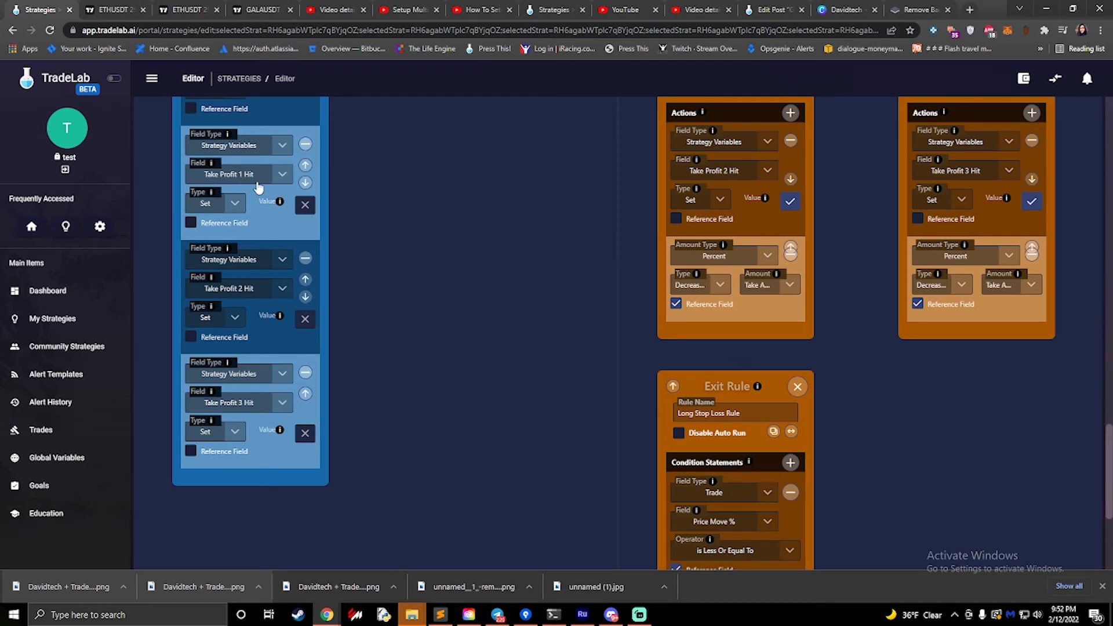
{"action": "left_click", "coordinate": [306, 205]}
{"action": "left_click", "coordinate": [306, 206]}
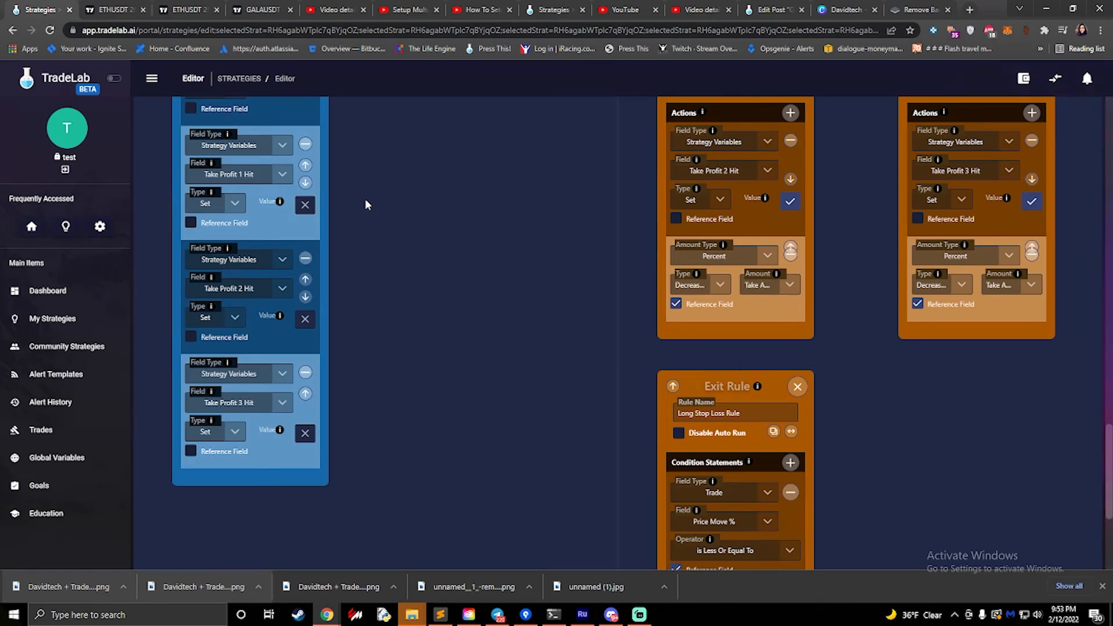
- Locate the Long Take Profit 1, 2 and 3 exit rules and compare their rule names
{"action": "scroll", "coordinate": [534, 223], "scroll_direction": "up", "scroll_amount": 10}
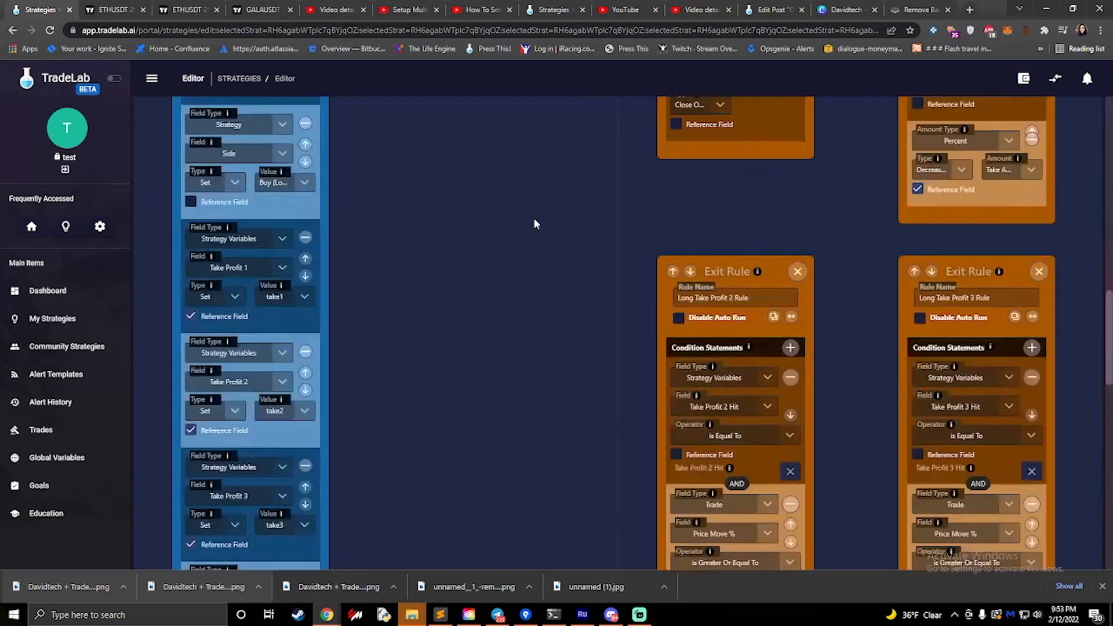
{"action": "scroll", "coordinate": [534, 223], "scroll_direction": "up", "scroll_amount": 10}
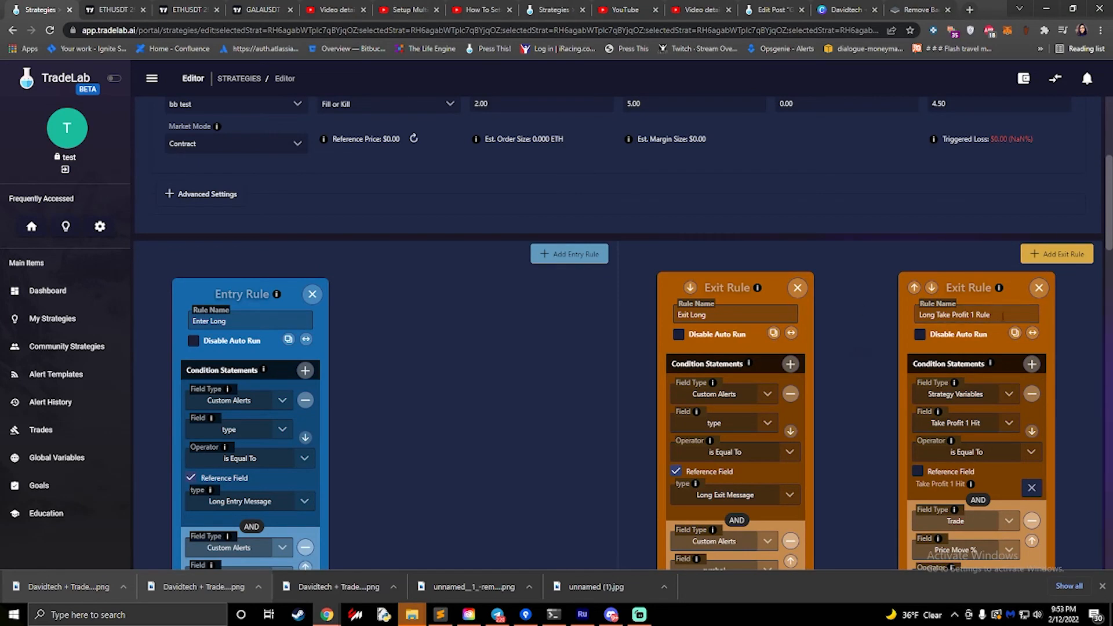
{"action": "left_click_drag", "start_coordinate": [1003, 315], "coordinate": [903, 316]}
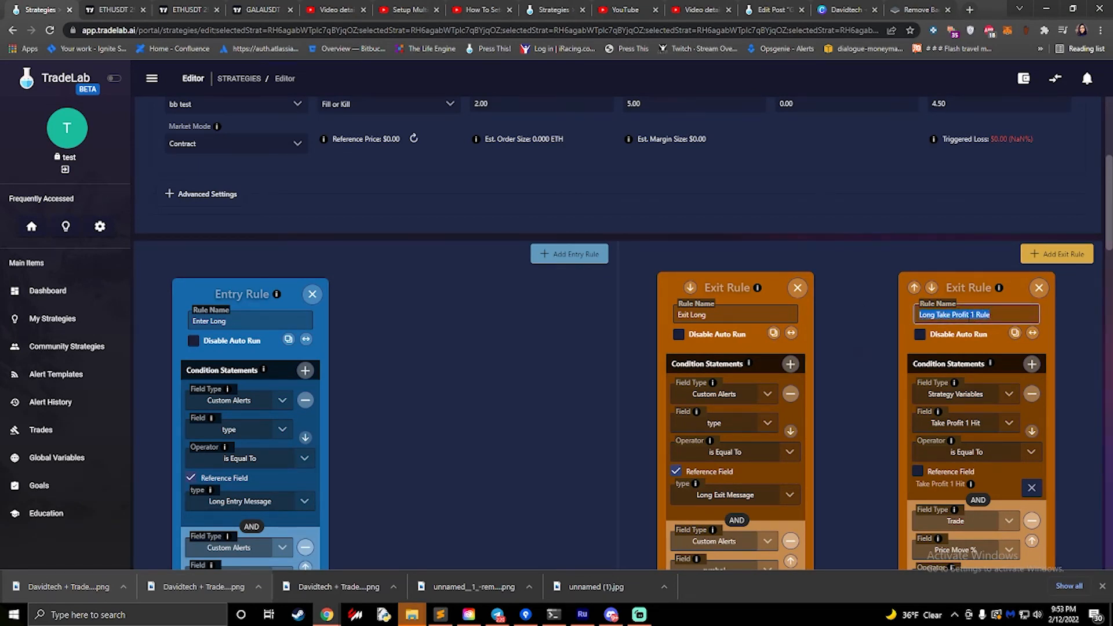
{"action": "scroll", "coordinate": [945, 316], "scroll_direction": "down", "scroll_amount": 15}
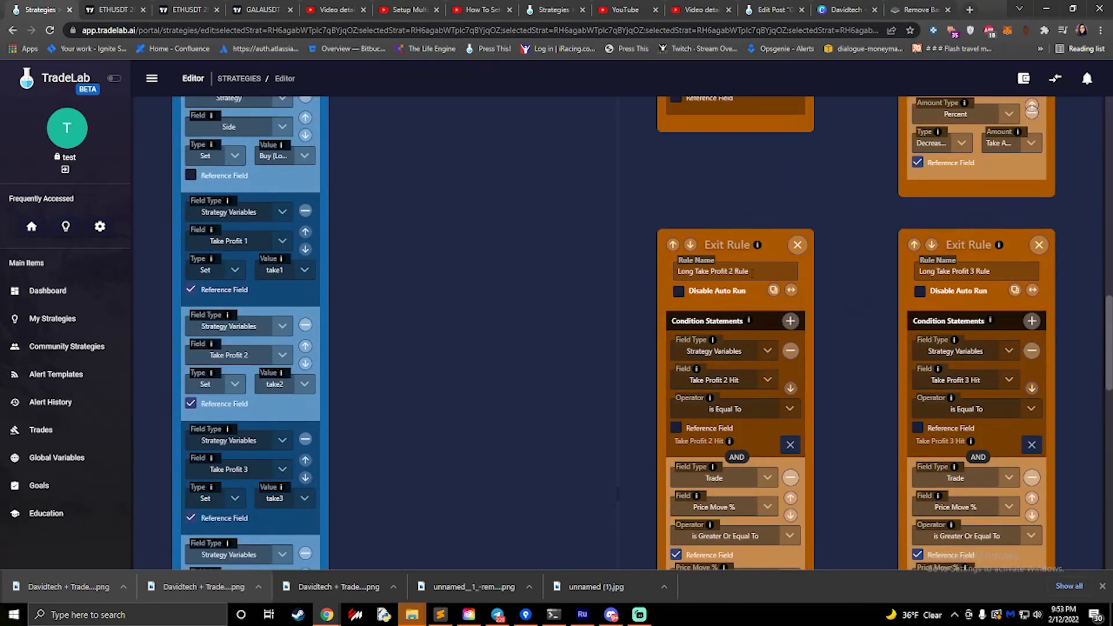
{"action": "left_click_drag", "start_coordinate": [752, 271], "coordinate": [715, 271]}
{"action": "left_click_drag", "start_coordinate": [991, 271], "coordinate": [937, 271]}
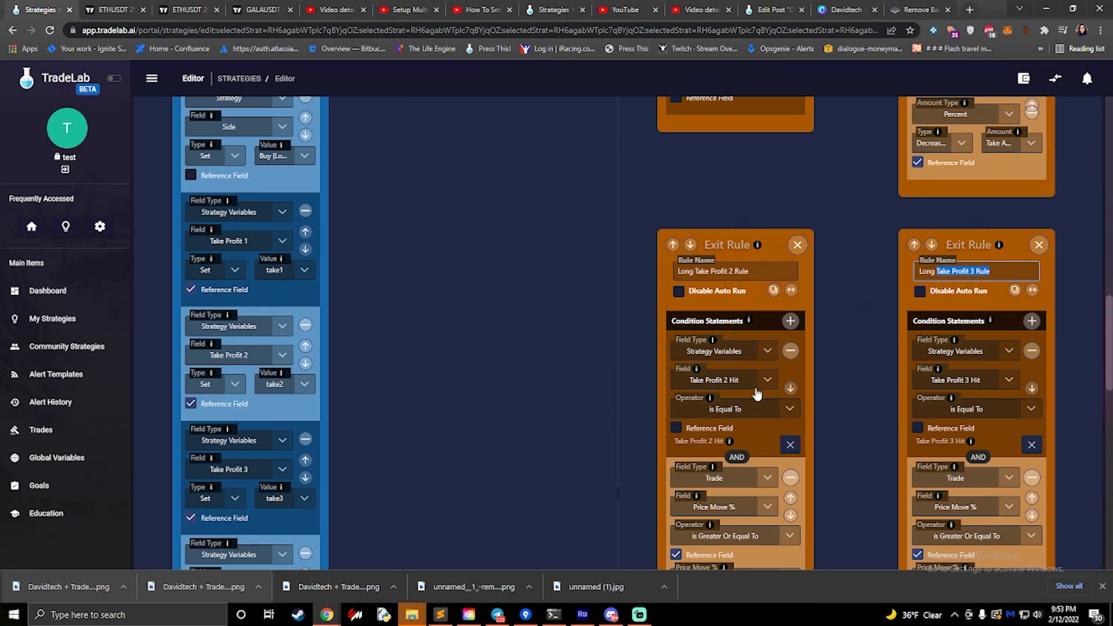
- Review the Long Take Profit 2 Rule's conditions and actions, and check the Type options of its percent-based Decrease Position action
{"action": "scroll", "coordinate": [754, 394], "scroll_direction": "down", "scroll_amount": 1}
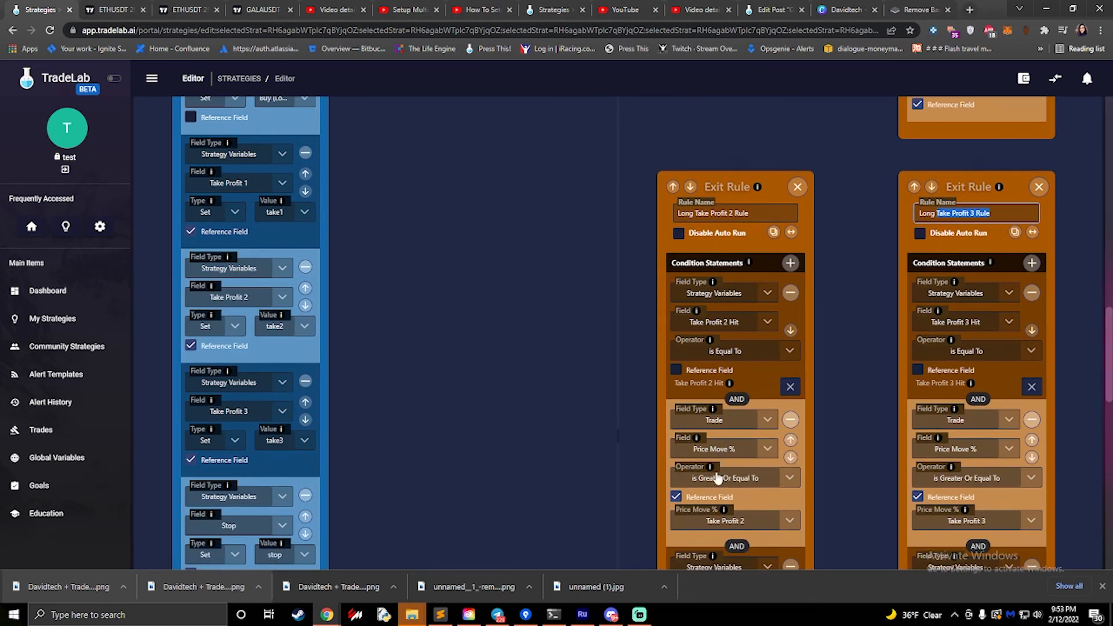
{"action": "scroll", "coordinate": [705, 426], "scroll_direction": "down", "scroll_amount": 1}
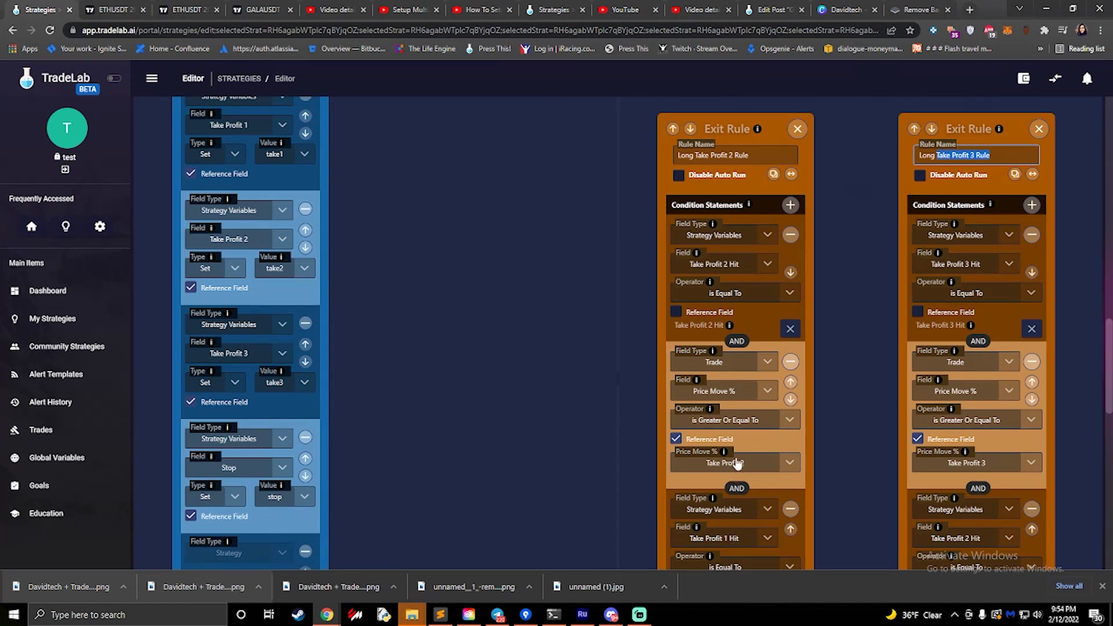
{"action": "scroll", "coordinate": [736, 472], "scroll_direction": "down", "scroll_amount": 3}
{"action": "scroll", "coordinate": [736, 462], "scroll_direction": "down", "scroll_amount": 3}
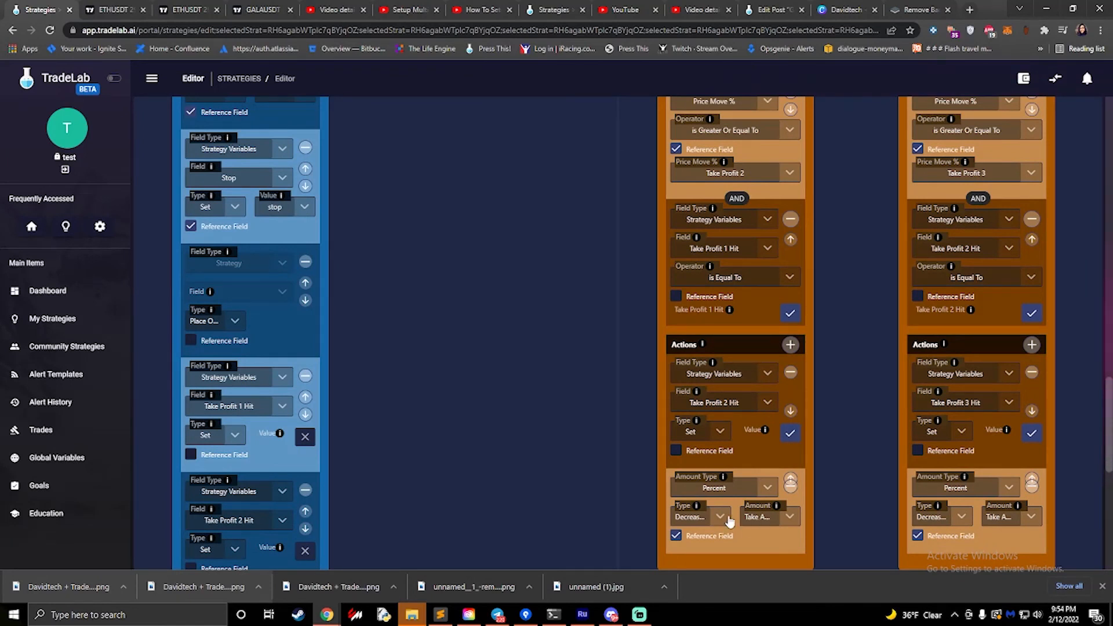
{"action": "left_click", "coordinate": [720, 517]}
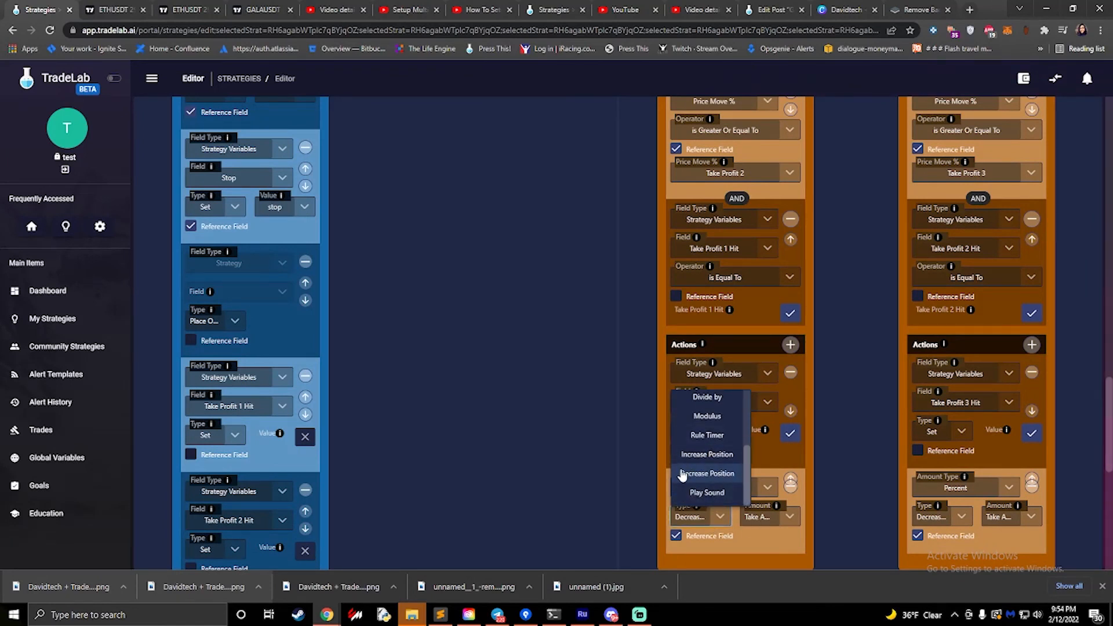
{"action": "left_click", "coordinate": [754, 532]}
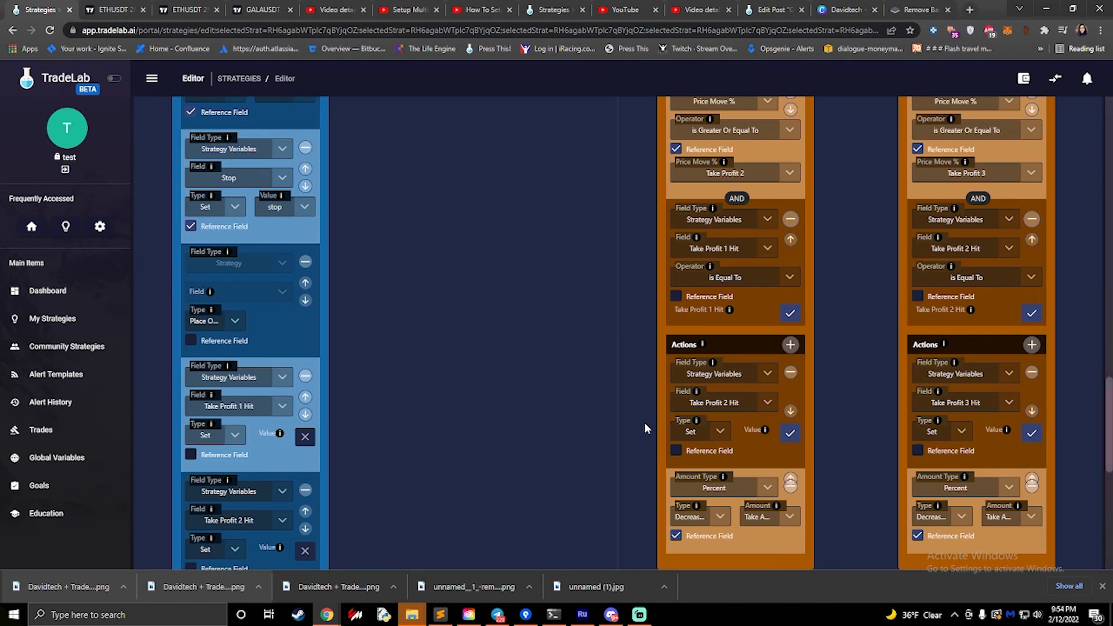
- Compare the Long Take Profit 2 Rule's Price Move % and Take Profit 1 Hit conditions with its Take Profit 2 Hit action
{"action": "scroll", "coordinate": [443, 404], "scroll_direction": "up", "scroll_amount": 2}
{"action": "scroll", "coordinate": [590, 402], "scroll_direction": "down", "scroll_amount": 1}
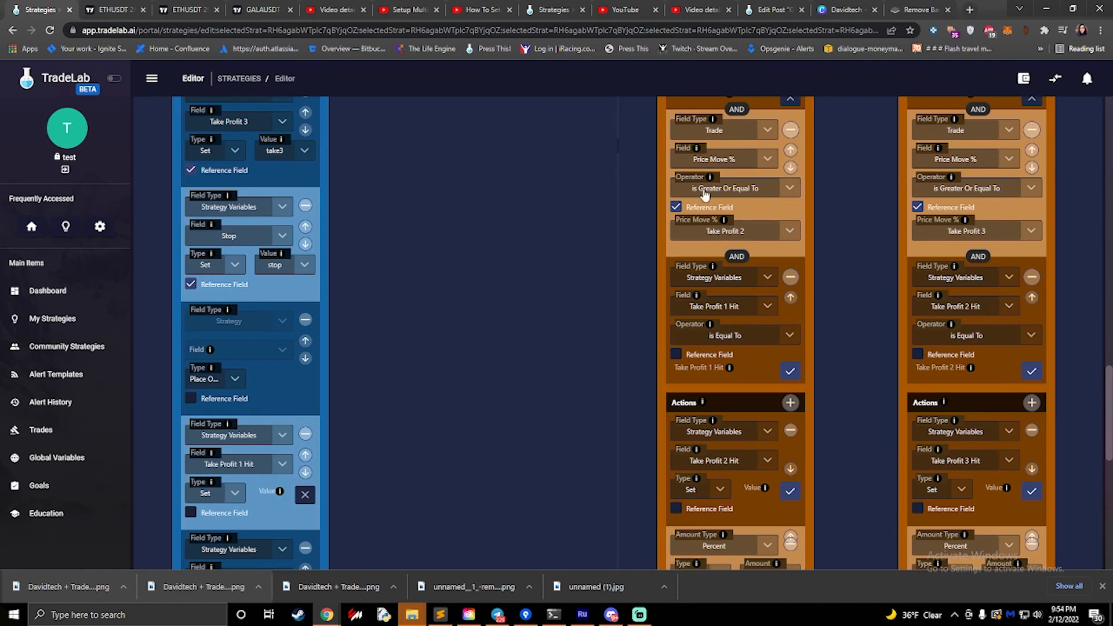
{"action": "scroll", "coordinate": [706, 197], "scroll_direction": "down", "scroll_amount": 1}
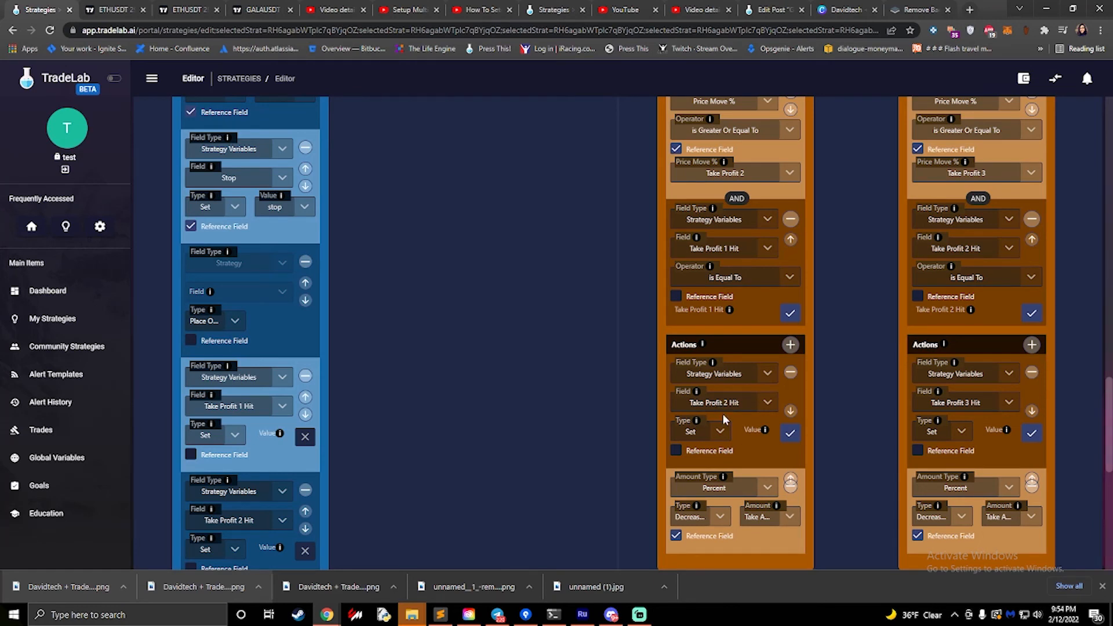
{"action": "scroll", "coordinate": [708, 360], "scroll_direction": "up", "scroll_amount": 2}
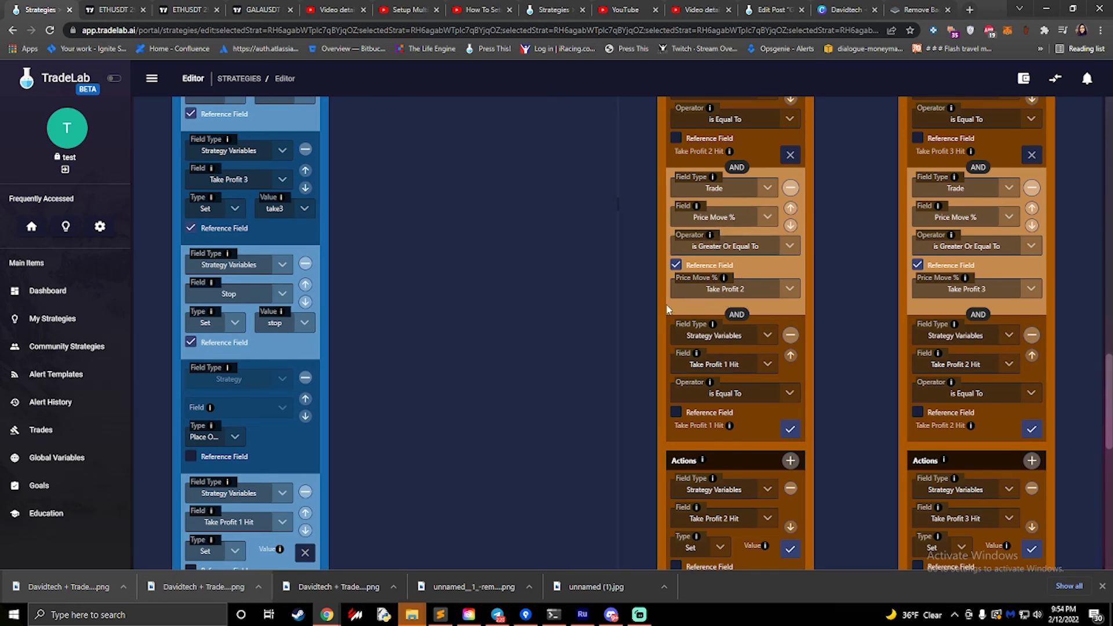
{"action": "scroll", "coordinate": [664, 320], "scroll_direction": "down", "scroll_amount": 1}
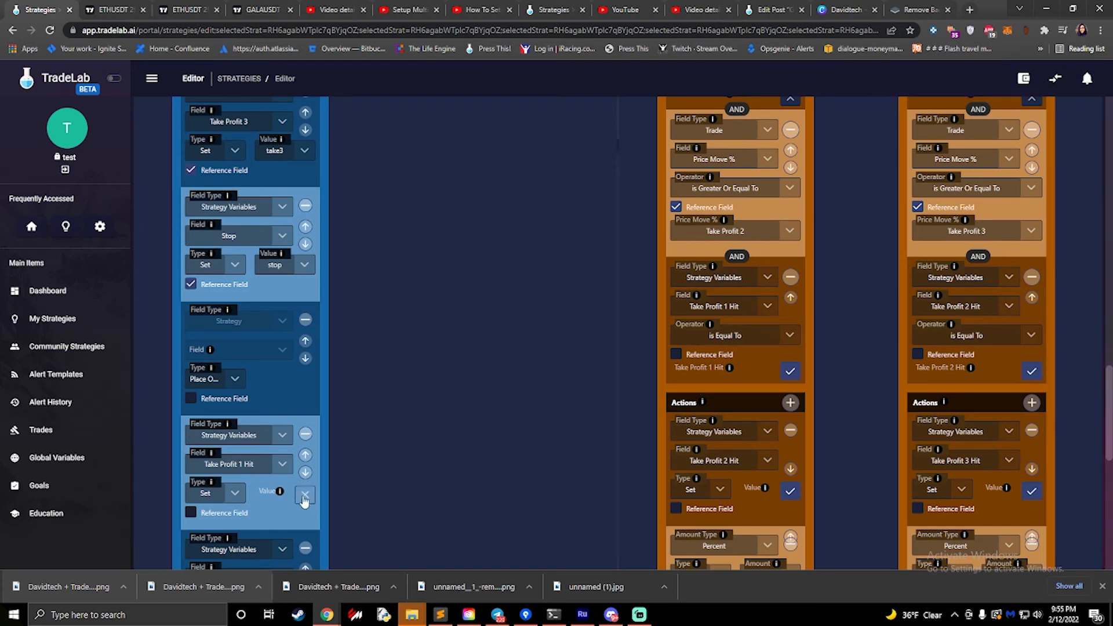
{"action": "scroll", "coordinate": [506, 340], "scroll_direction": "up", "scroll_amount": 15}
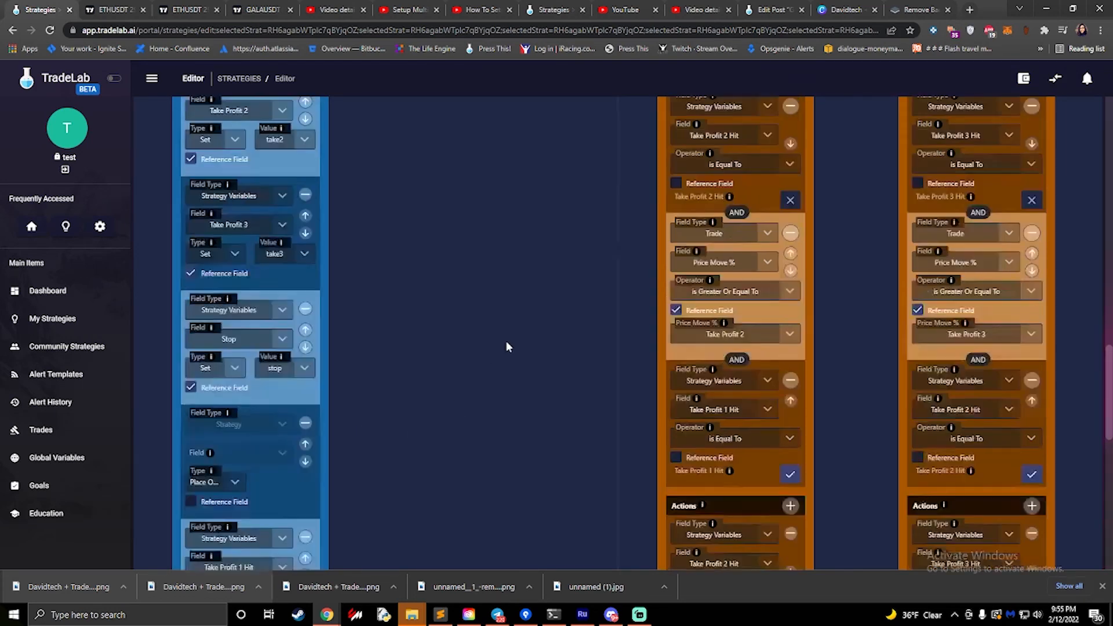
- Open the strategy variables and compare the names and types of Take Profit 1 and Take Profit 1 Hit
{"action": "left_click", "coordinate": [763, 119]}
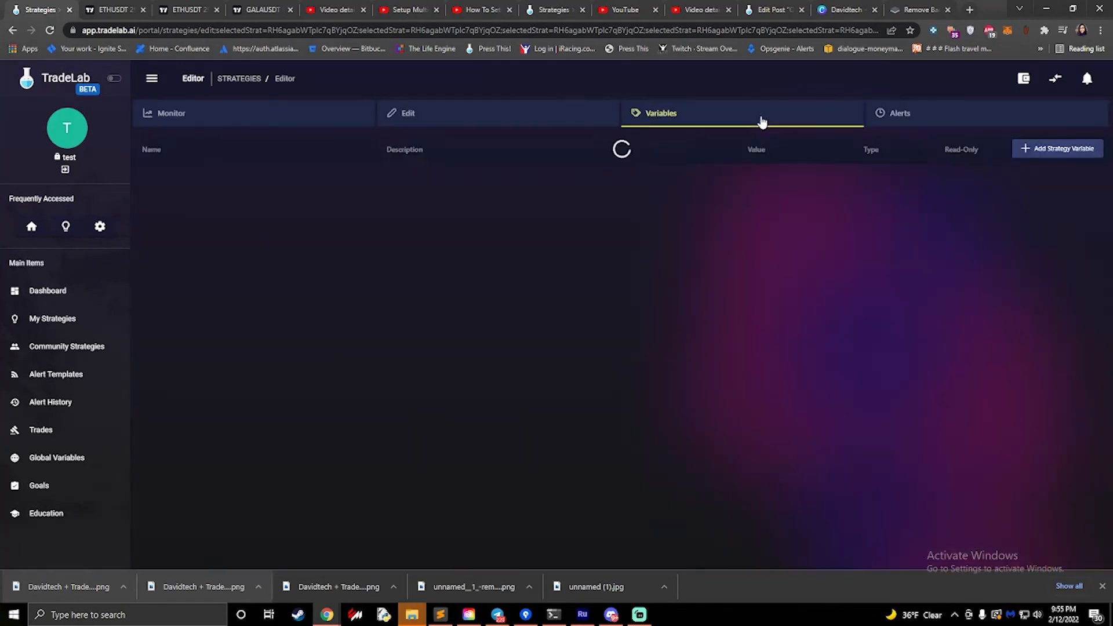
{"action": "scroll", "coordinate": [762, 119], "scroll_direction": "down", "scroll_amount": 1}
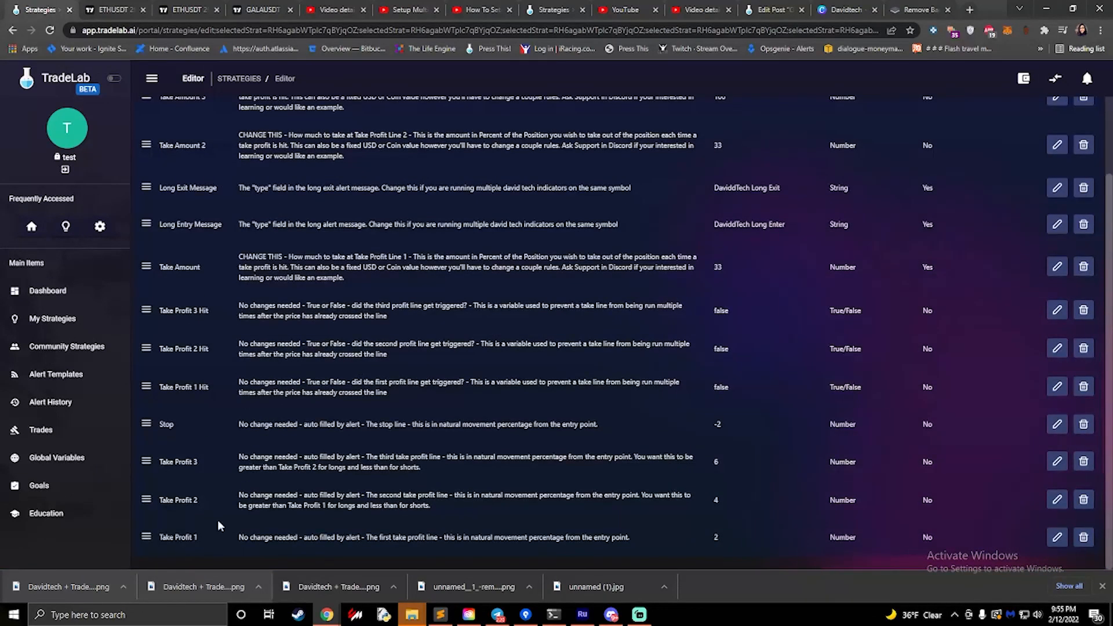
{"action": "left_click_drag", "start_coordinate": [204, 544], "coordinate": [139, 542]}
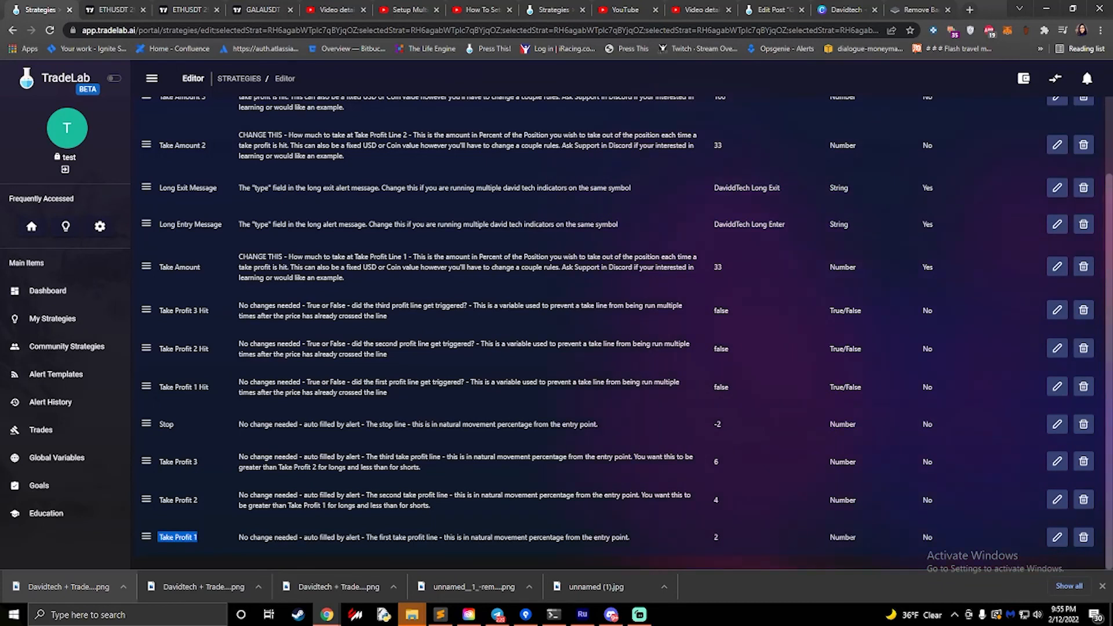
{"action": "left_click_drag", "start_coordinate": [859, 538], "coordinate": [819, 538]}
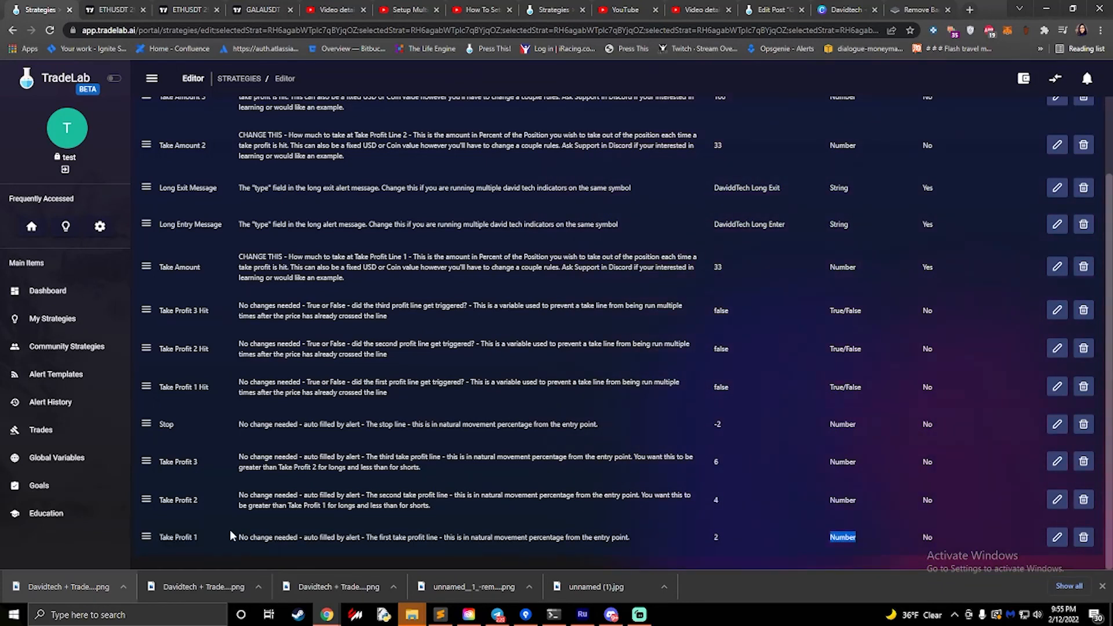
{"action": "left_click_drag", "start_coordinate": [210, 387], "coordinate": [155, 391]}
{"action": "left_click", "coordinate": [873, 389]}
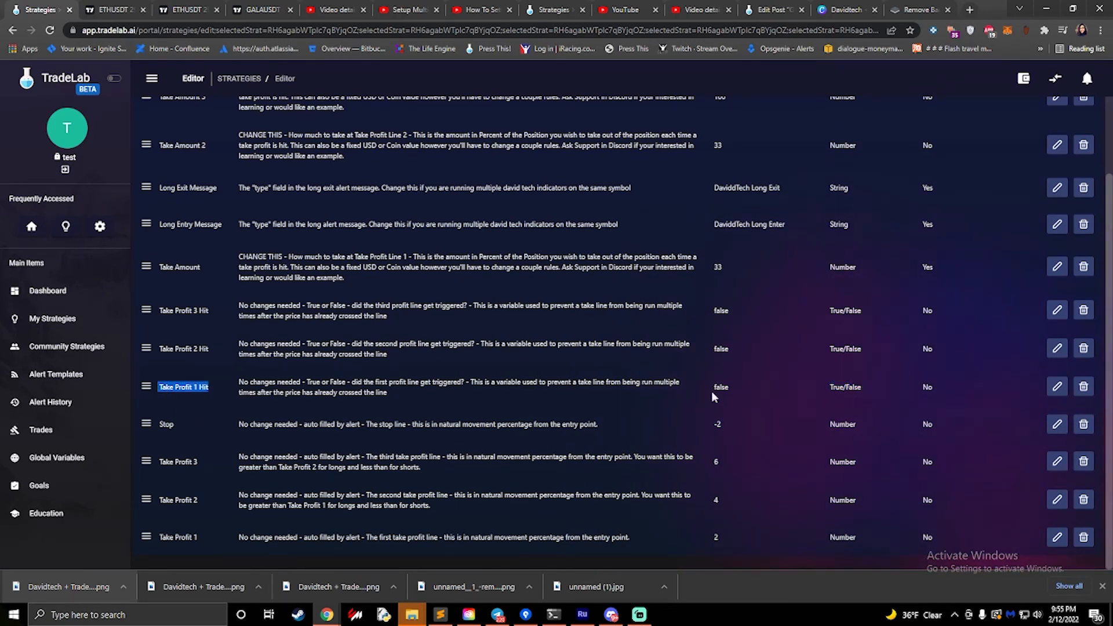
{"action": "scroll", "coordinate": [1018, 328], "scroll_direction": "up", "scroll_amount": 2}
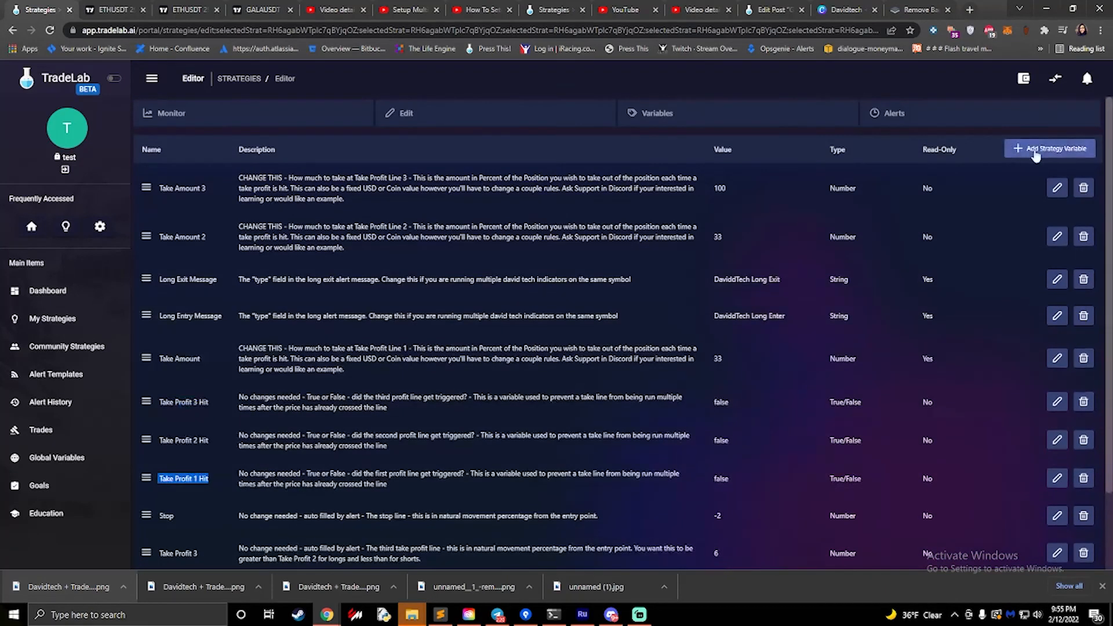
{"action": "scroll", "coordinate": [843, 400], "scroll_direction": "down", "scroll_amount": 2}
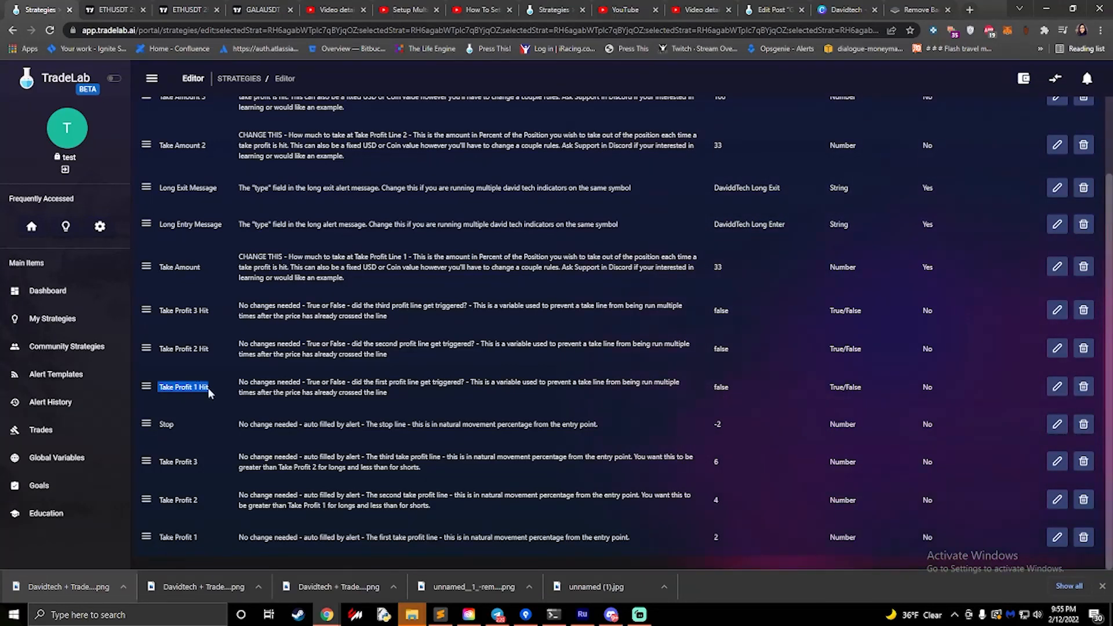
{"action": "scroll", "coordinate": [576, 173], "scroll_direction": "up", "scroll_amount": 2}
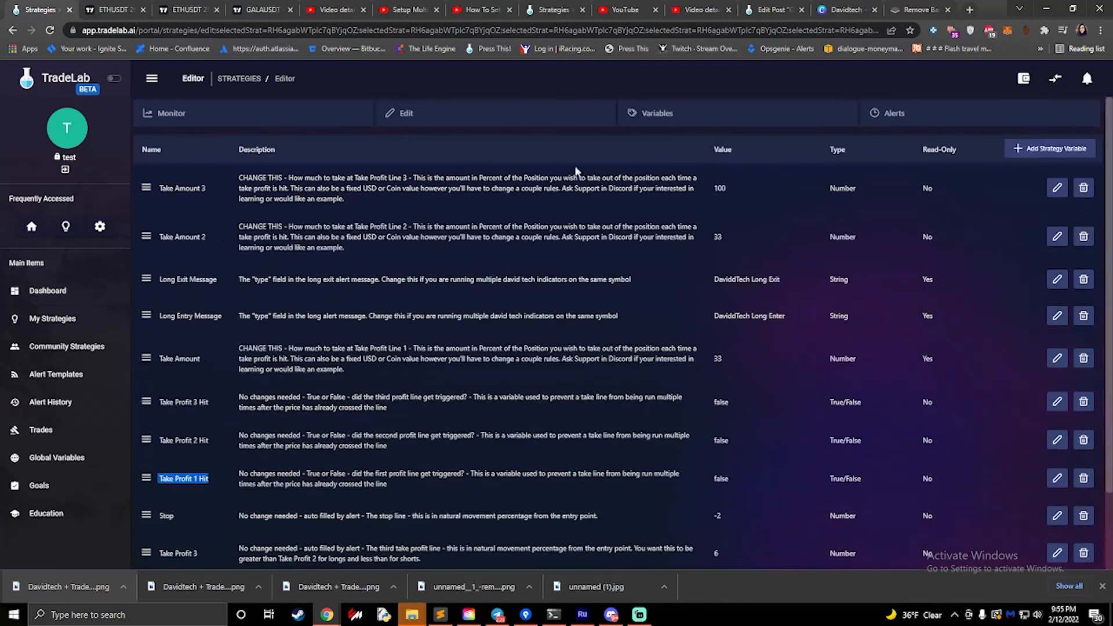
- Return to the strategy's rules and examine the Price Move % condition and the actions of the Long Take Profit 2 Rule
{"action": "left_click", "coordinate": [530, 119]}
{"action": "scroll", "coordinate": [617, 385], "scroll_direction": "down", "scroll_amount": 8}
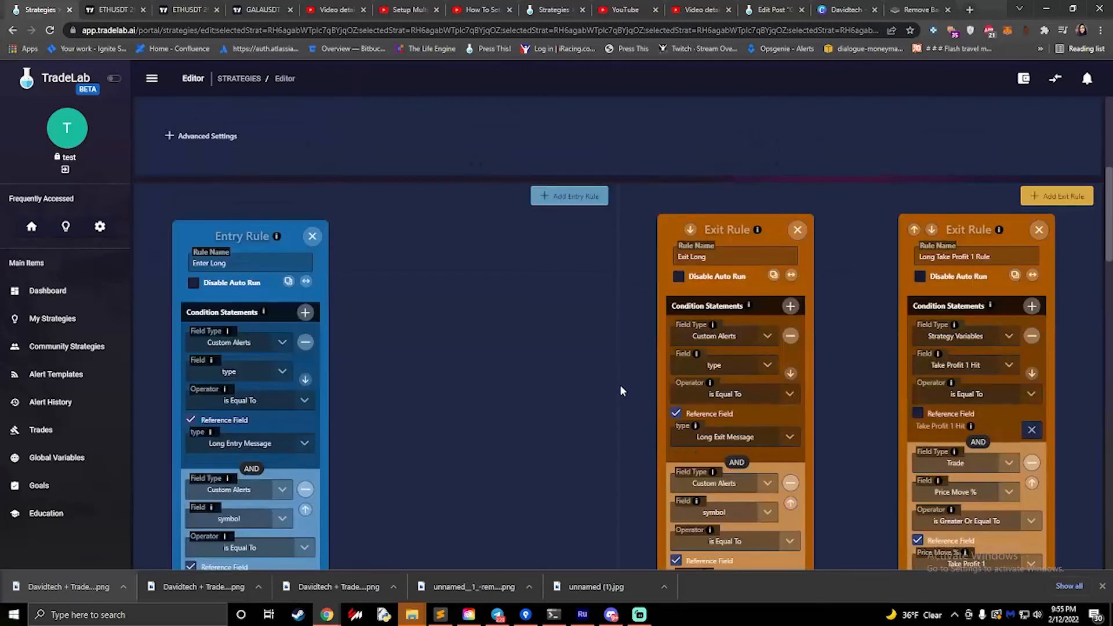
{"action": "scroll", "coordinate": [620, 384], "scroll_direction": "down", "scroll_amount": 5}
{"action": "scroll", "coordinate": [620, 383], "scroll_direction": "down", "scroll_amount": 4}
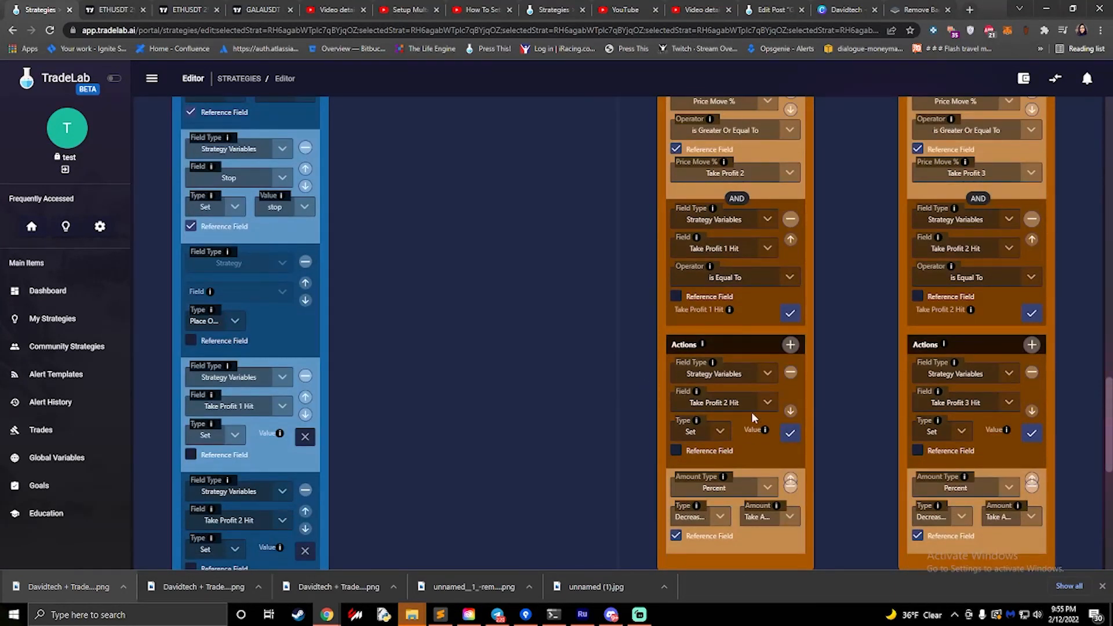
{"action": "scroll", "coordinate": [746, 388], "scroll_direction": "up", "scroll_amount": 2}
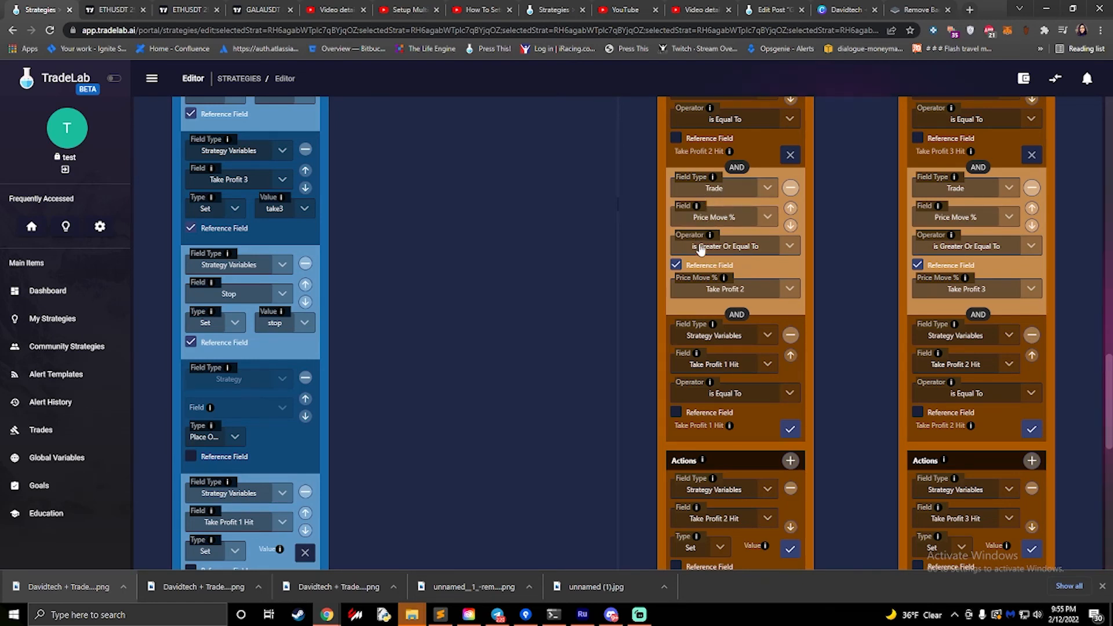
{"action": "scroll", "coordinate": [733, 380], "scroll_direction": "down", "scroll_amount": 1}
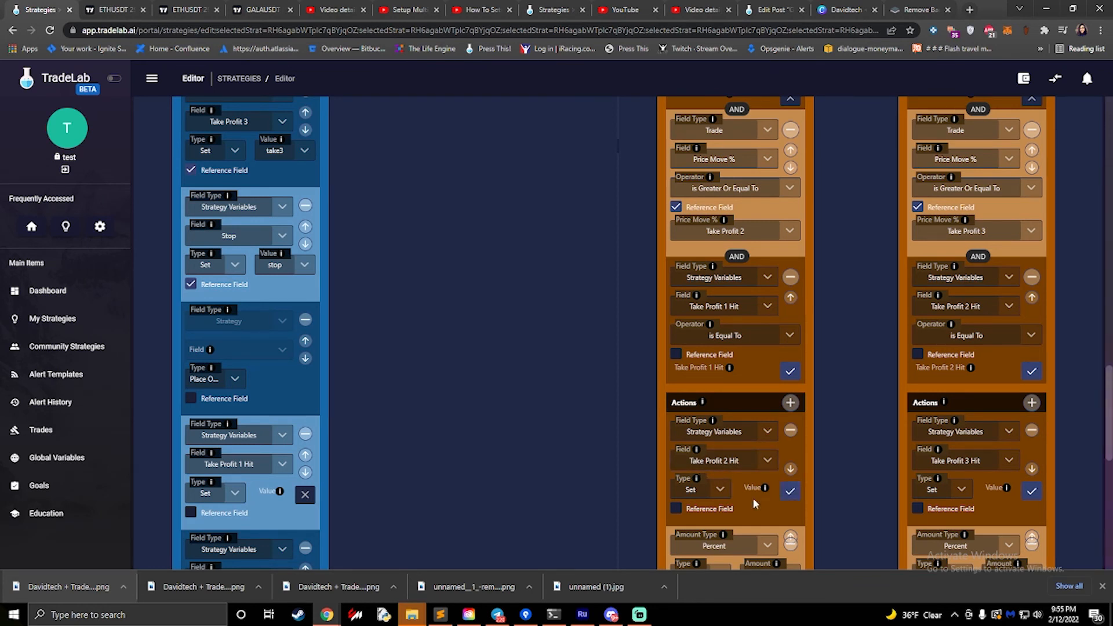
- Check the Take Profit 2 Hit values in the Long Take Profit 2 Rule's action and first condition
{"action": "left_click", "coordinate": [790, 492]}
{"action": "scroll", "coordinate": [735, 485], "scroll_direction": "up", "scroll_amount": 6}
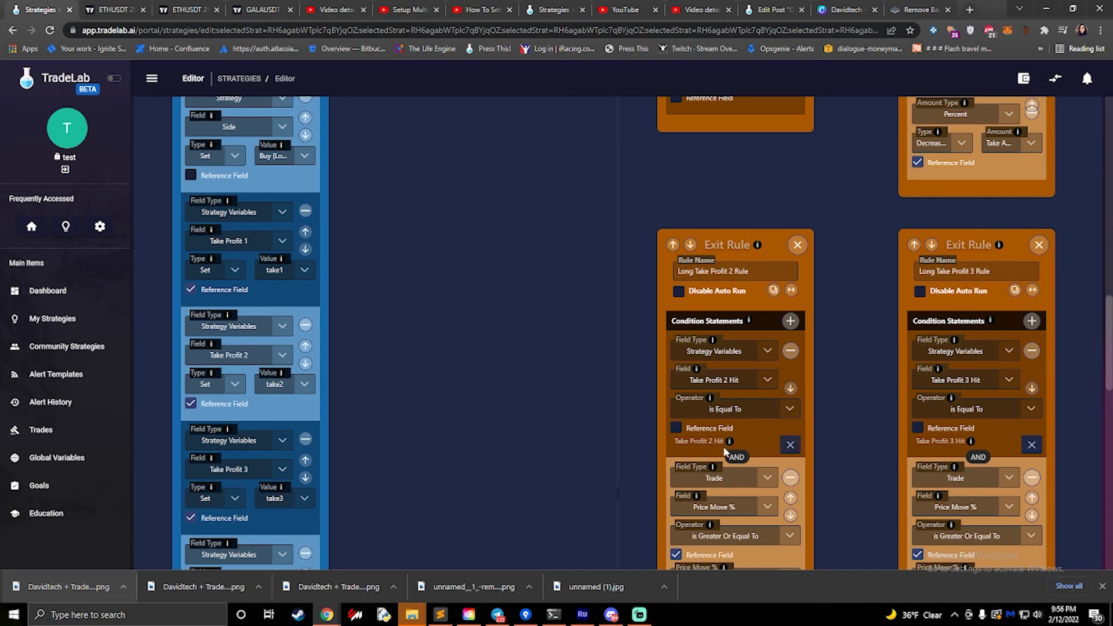
{"action": "left_click", "coordinate": [790, 445]}
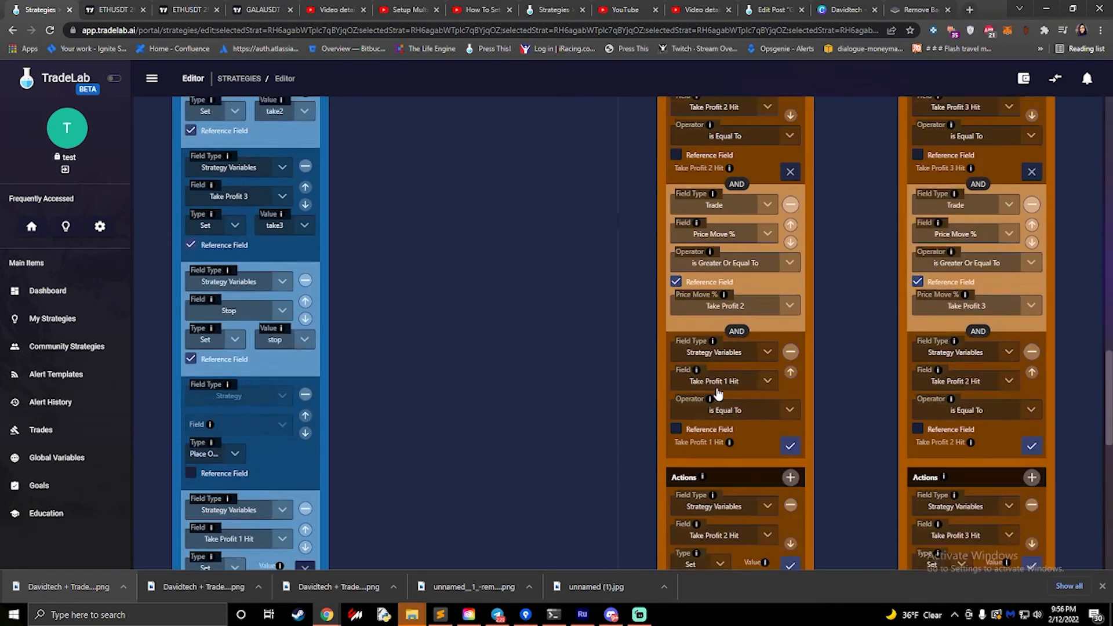
{"action": "scroll", "coordinate": [753, 429], "scroll_direction": "down", "scroll_amount": 7}
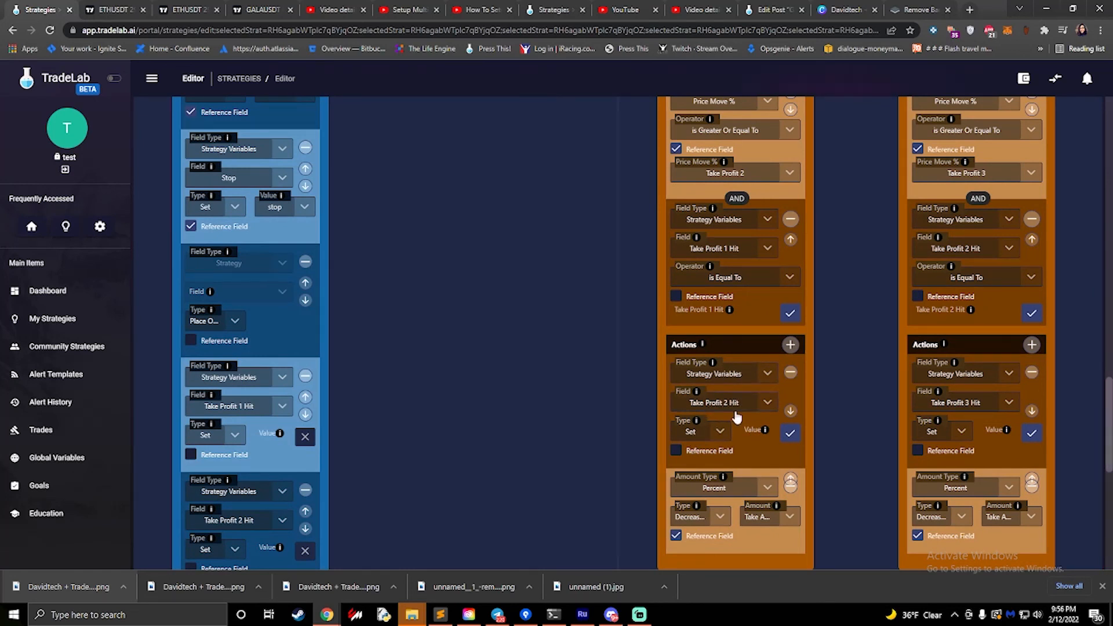
- Review the Enter Long rule's actions from the Take Profit and Stop settings through Place Order to the Take Profit 1, 2 and 3 Hit values
{"action": "scroll", "coordinate": [226, 298], "scroll_direction": "up", "scroll_amount": 6}
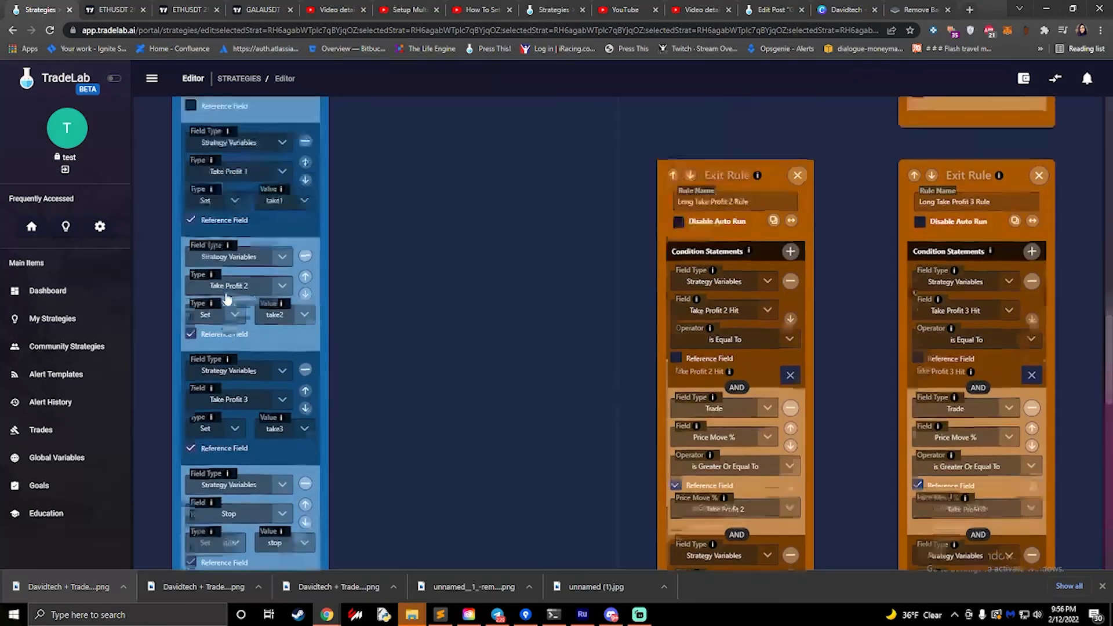
{"action": "scroll", "coordinate": [232, 307], "scroll_direction": "down", "scroll_amount": 5}
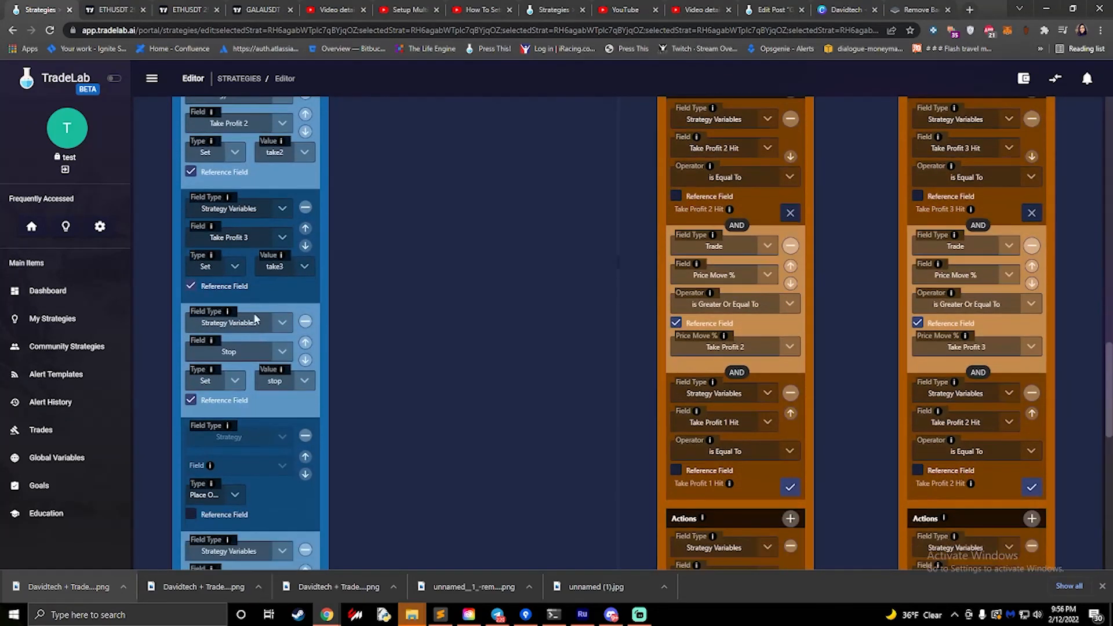
{"action": "scroll", "coordinate": [255, 317], "scroll_direction": "down", "scroll_amount": 3}
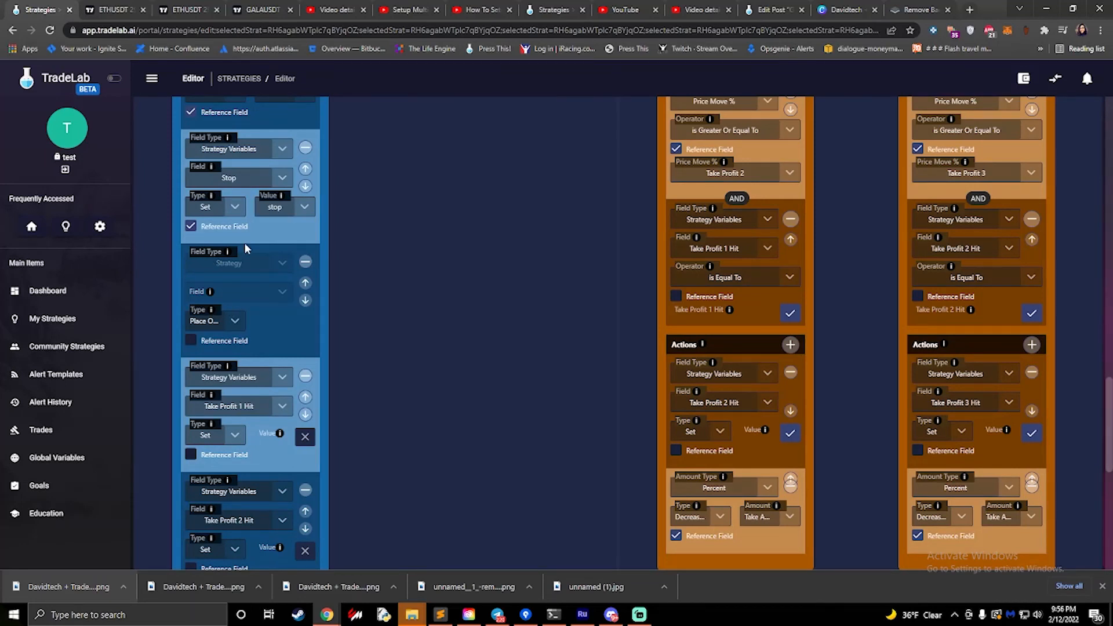
{"action": "scroll", "coordinate": [245, 243], "scroll_direction": "down", "scroll_amount": 4}
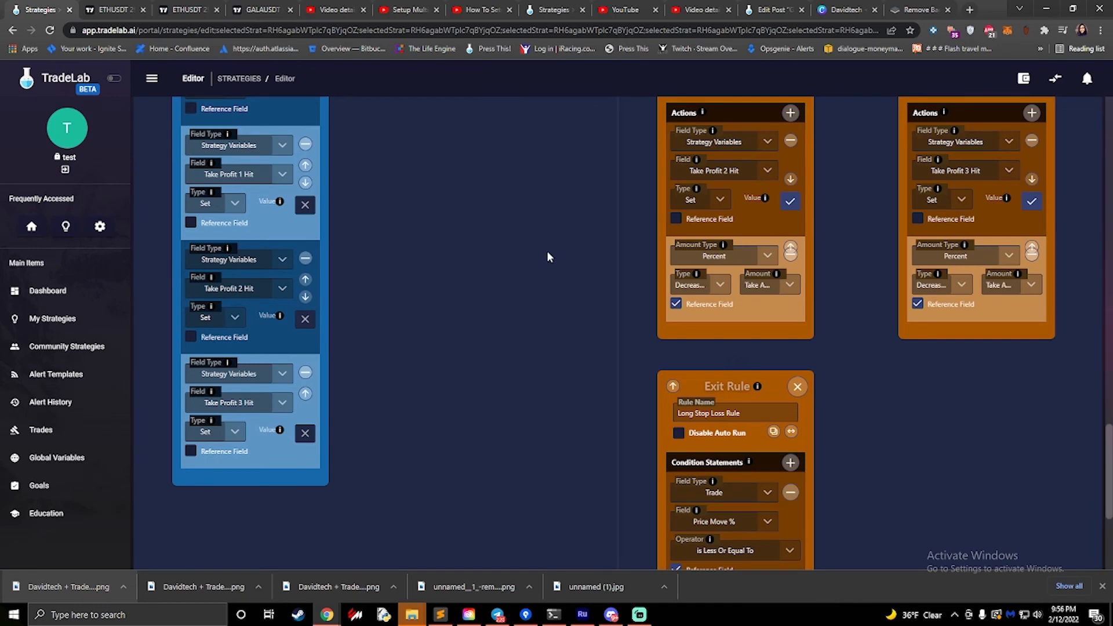
{"action": "scroll", "coordinate": [547, 250], "scroll_direction": "up", "scroll_amount": 4}
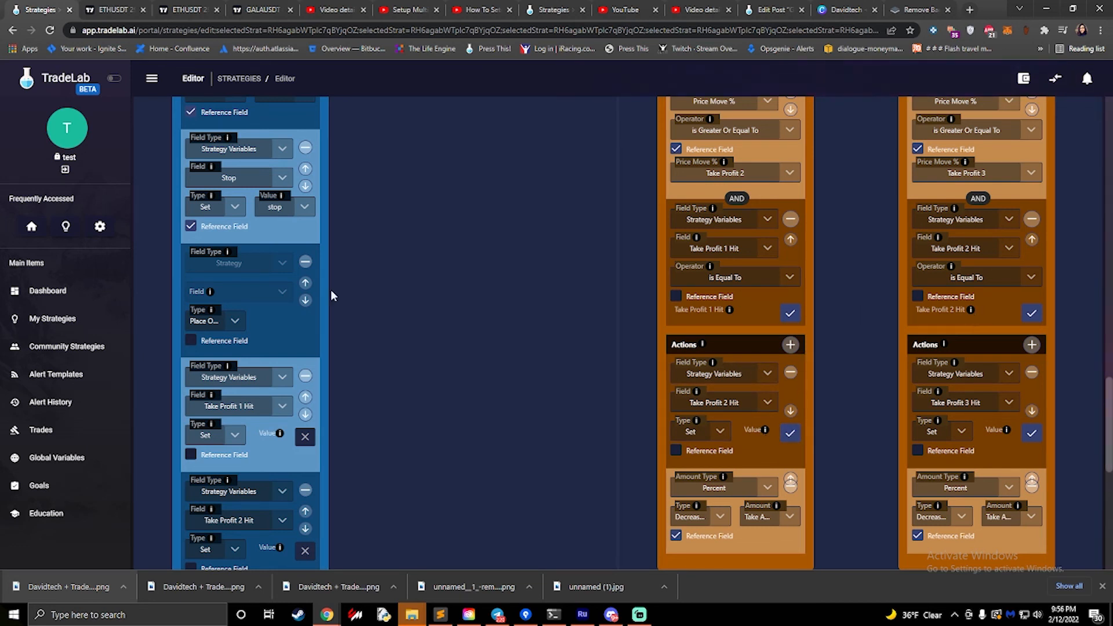
{"action": "scroll", "coordinate": [251, 335], "scroll_direction": "down", "scroll_amount": 2}
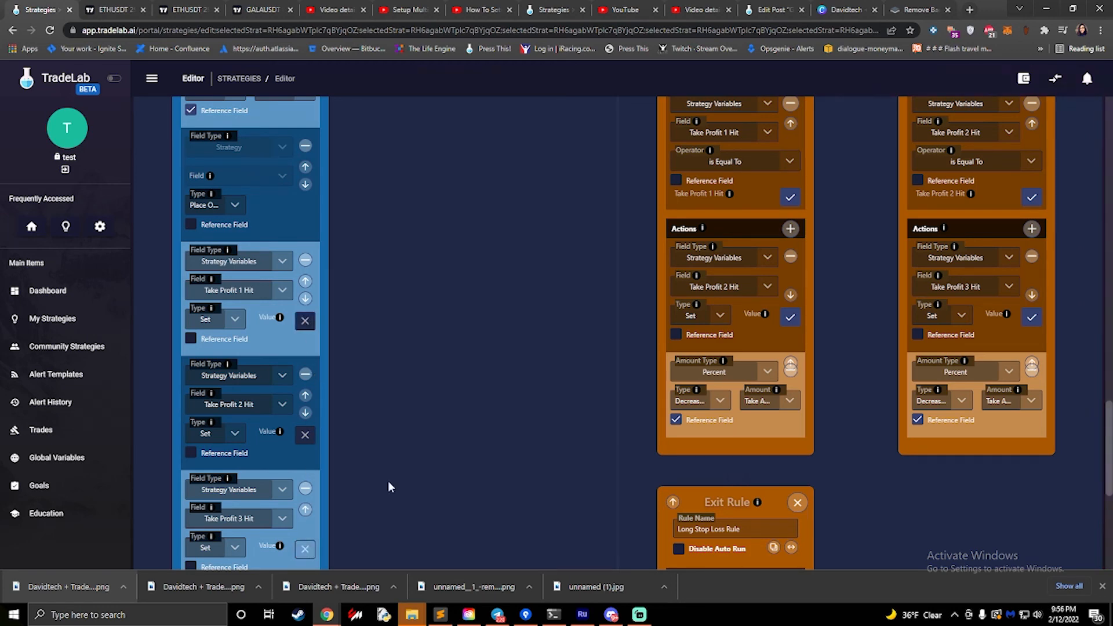
- Review the Long Take Profit 2 and 3 rules and select Decrease Position as the action type in the Long Take Profit 2 Rule
{"action": "scroll", "coordinate": [687, 316], "scroll_direction": "down", "scroll_amount": 5}
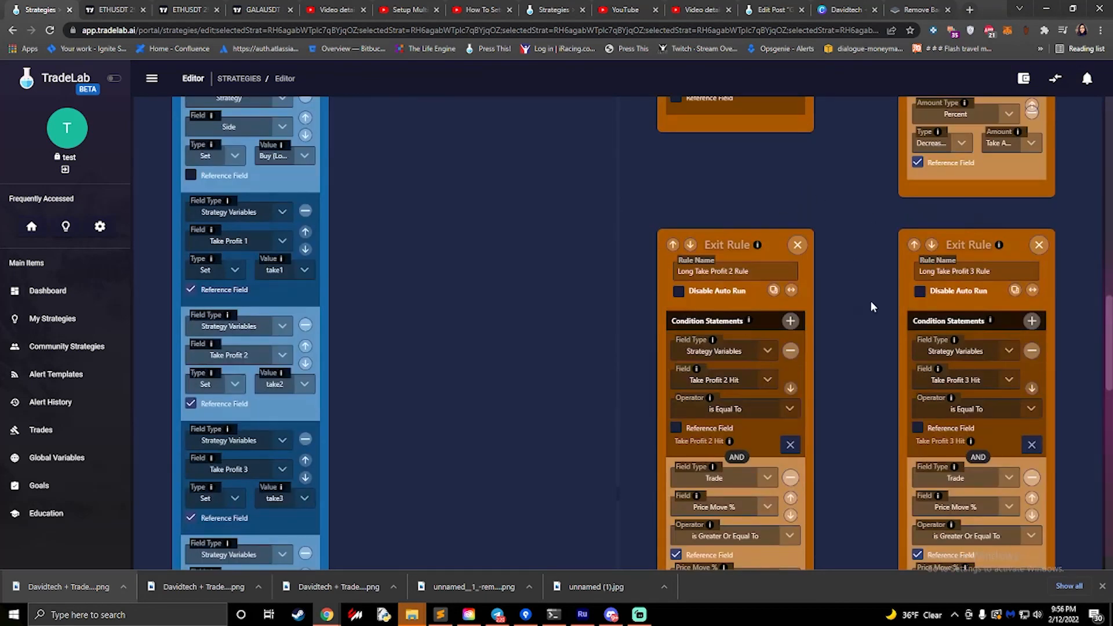
{"action": "scroll", "coordinate": [870, 306], "scroll_direction": "down", "scroll_amount": 5}
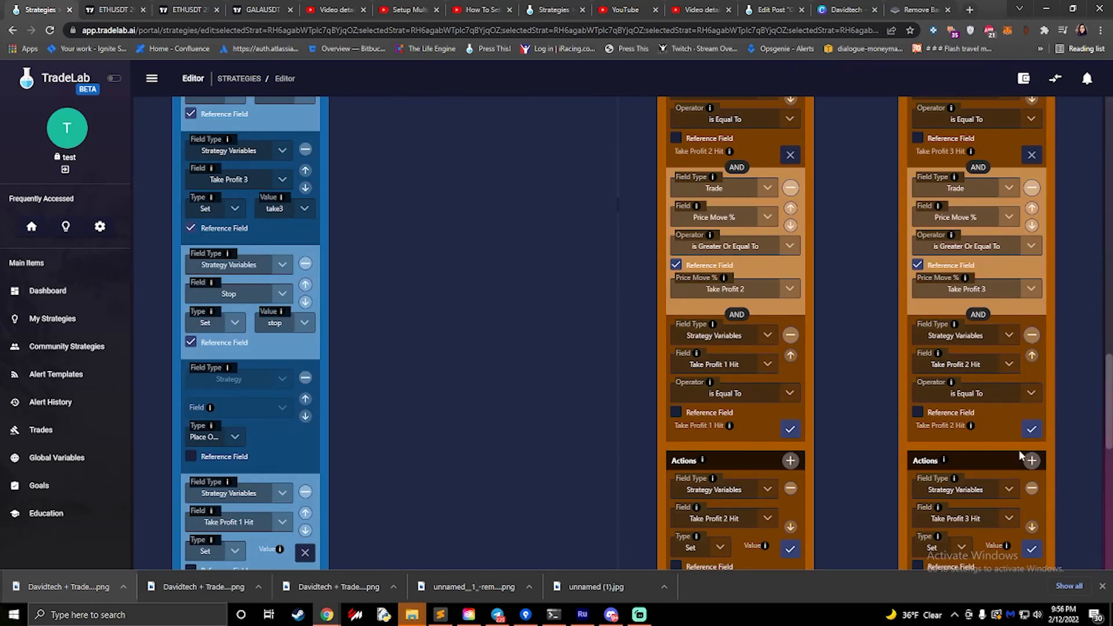
{"action": "scroll", "coordinate": [1021, 456], "scroll_direction": "down", "scroll_amount": 3}
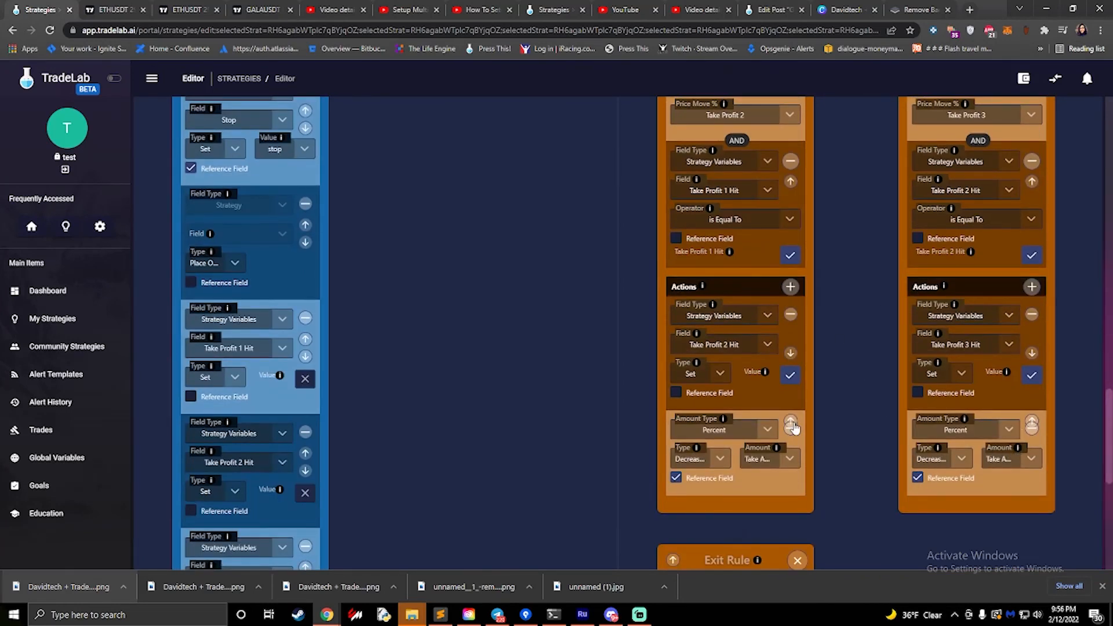
{"action": "left_click", "coordinate": [721, 459]}
{"action": "scroll", "coordinate": [710, 417], "scroll_direction": "down", "scroll_amount": 2}
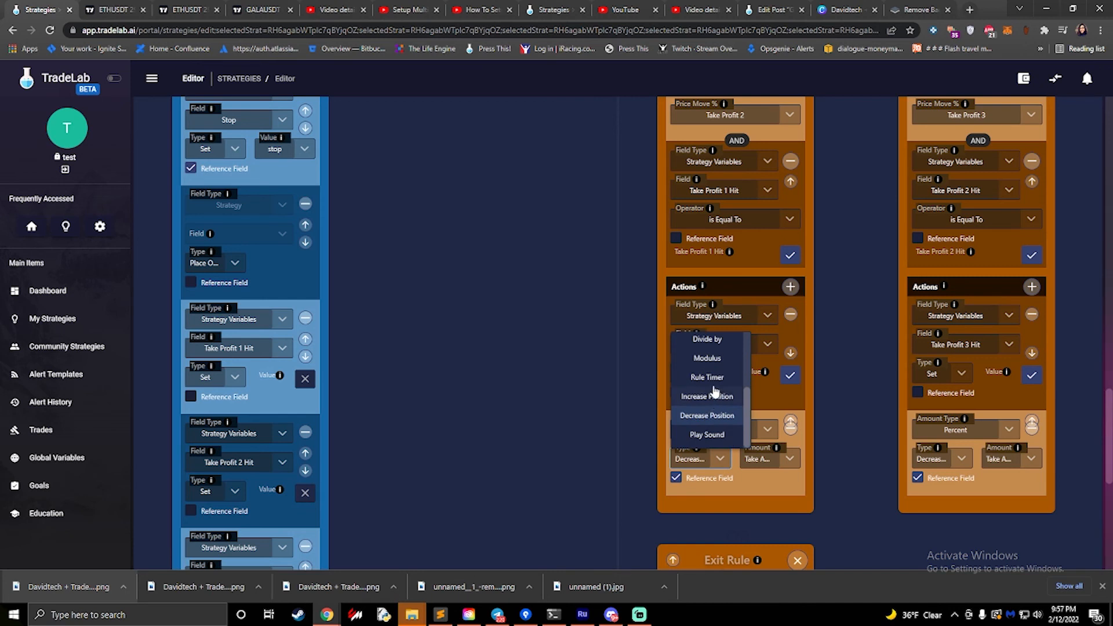
{"action": "scroll", "coordinate": [712, 392], "scroll_direction": "up", "scroll_amount": 3}
{"action": "scroll", "coordinate": [710, 397], "scroll_direction": "down", "scroll_amount": 3}
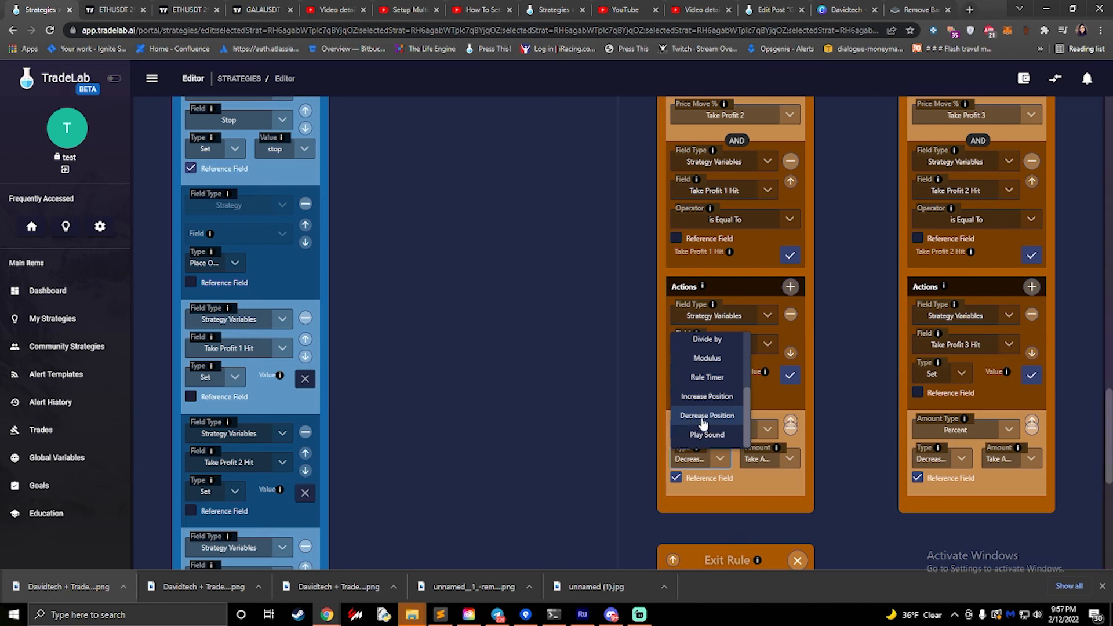
{"action": "left_click", "coordinate": [707, 425]}
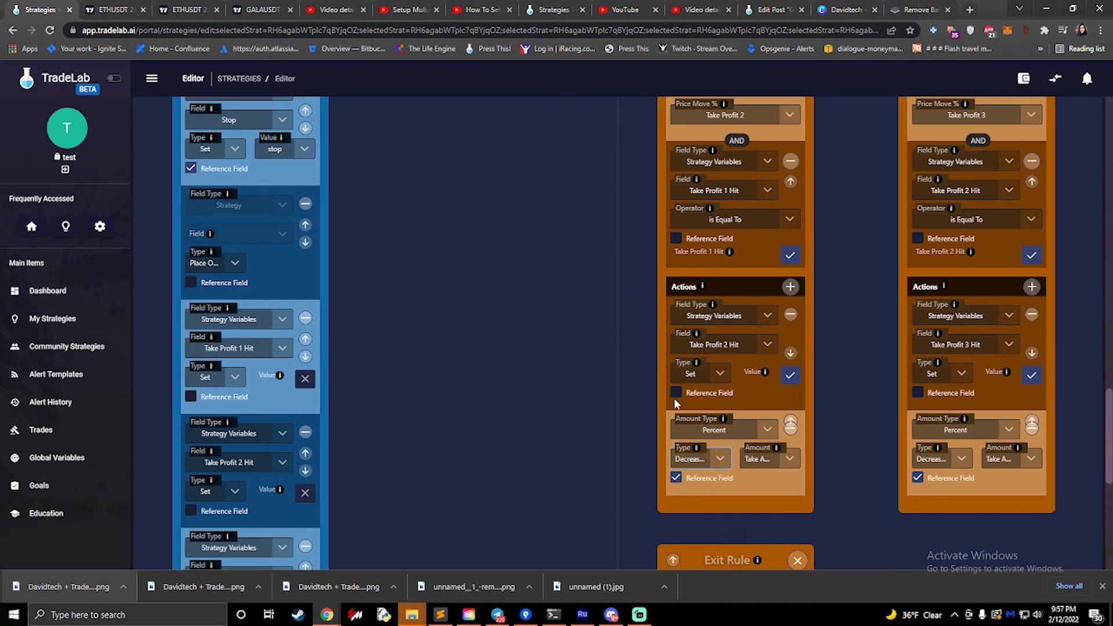
- Check the Amount Type options of the Long Take Profit 2 Rule's percent action and reselect Decrease Position as its type
{"action": "left_click", "coordinate": [732, 435]}
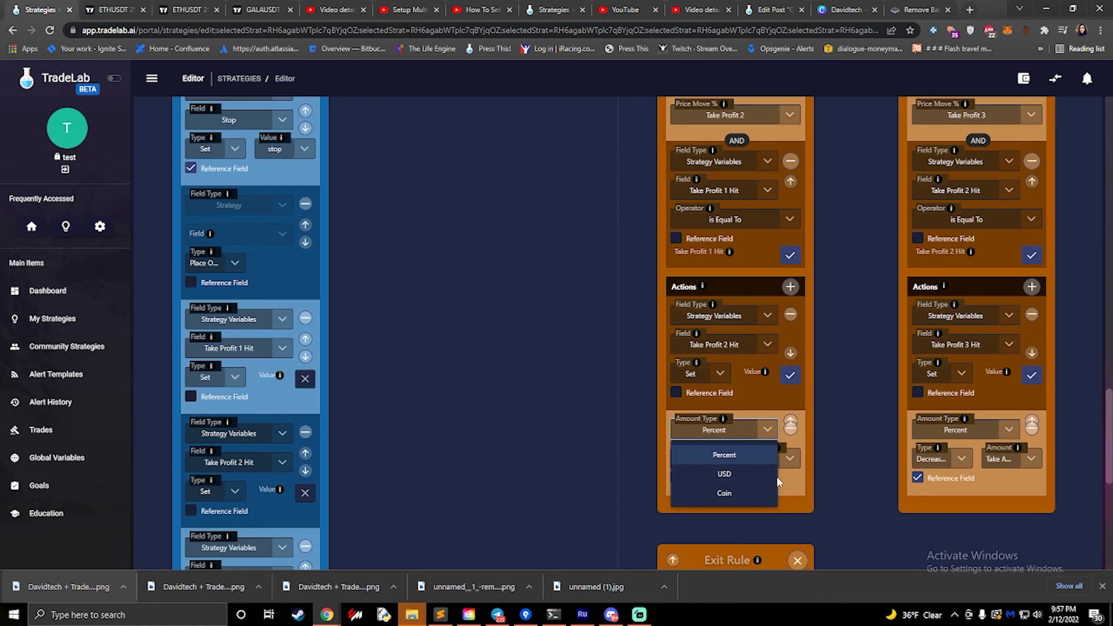
{"action": "left_click", "coordinate": [793, 487]}
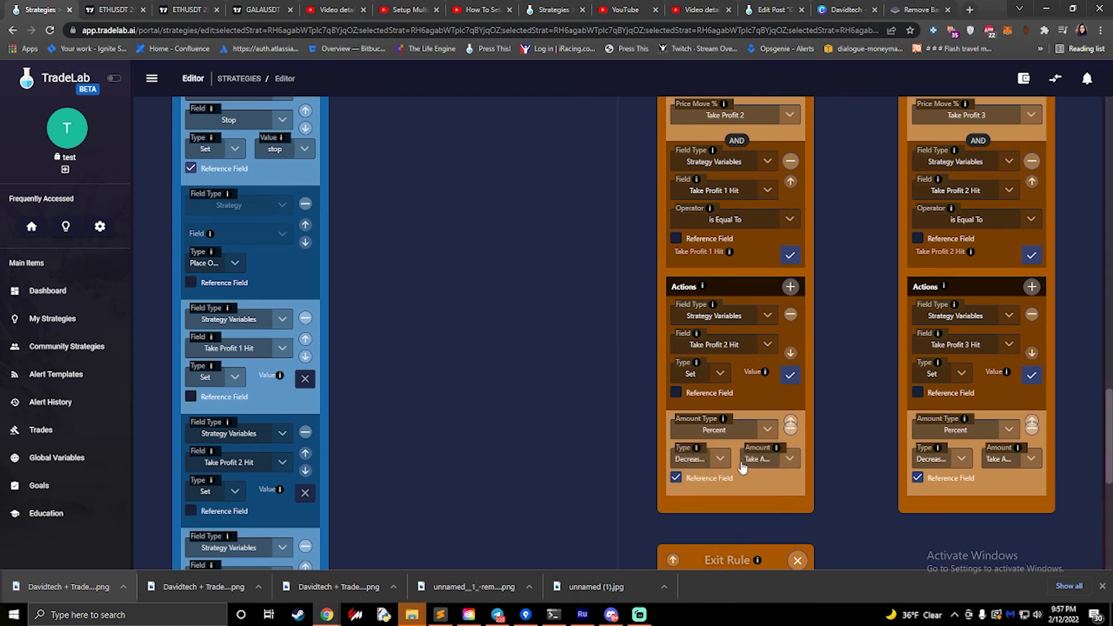
{"action": "left_click", "coordinate": [689, 463]}
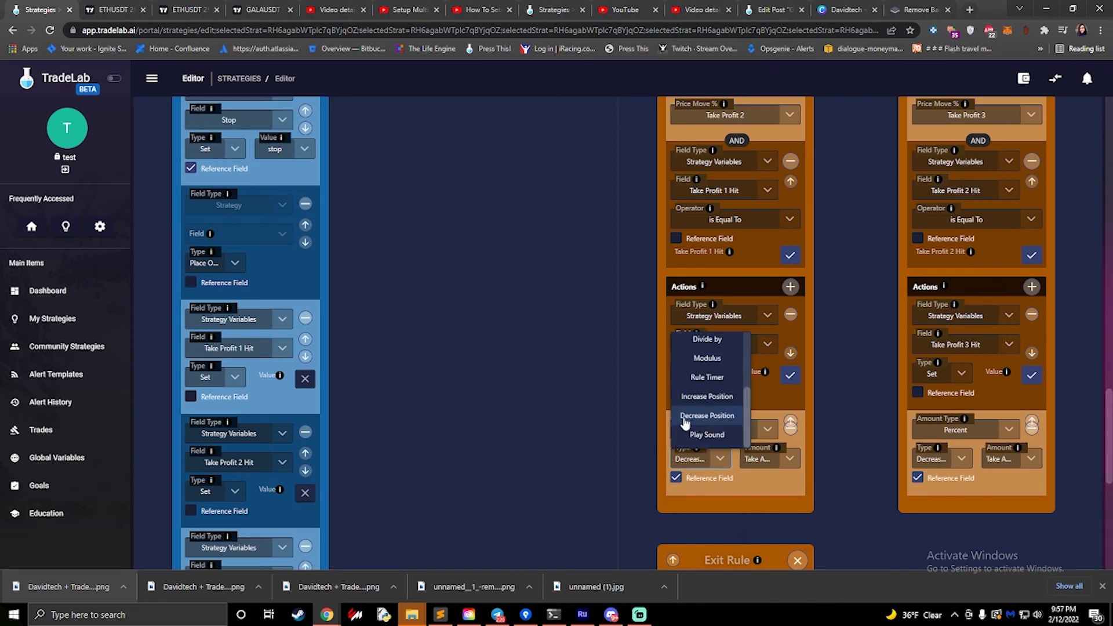
{"action": "left_click", "coordinate": [708, 416]}
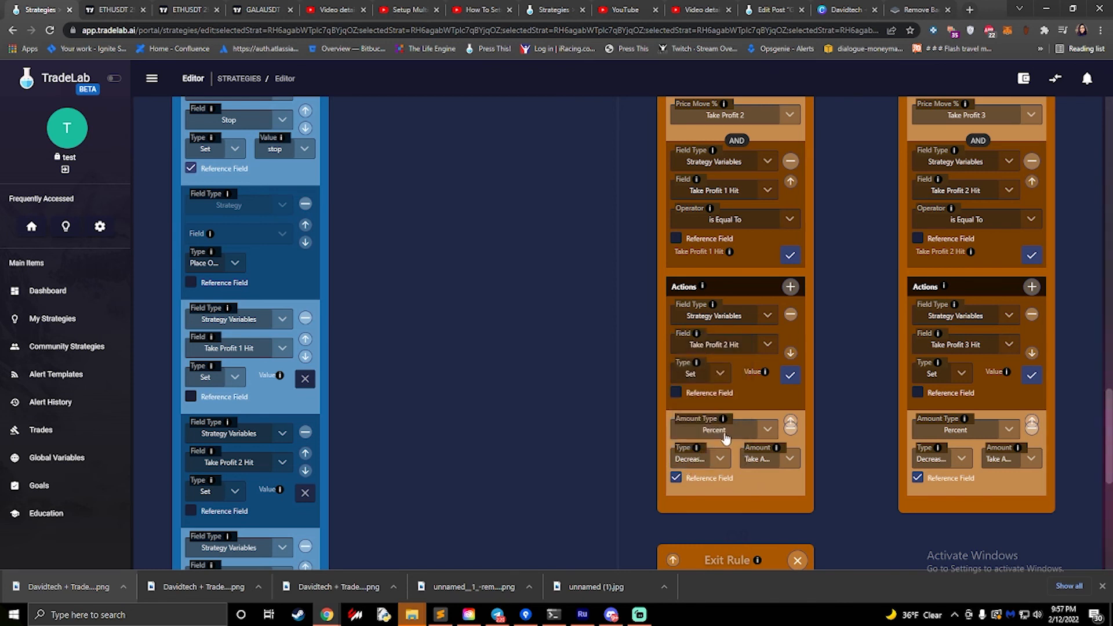
- Search the reference fields available for the Long Take Profit 2 Rule's decrease amount for "take amount"
{"action": "left_click", "coordinate": [784, 462]}
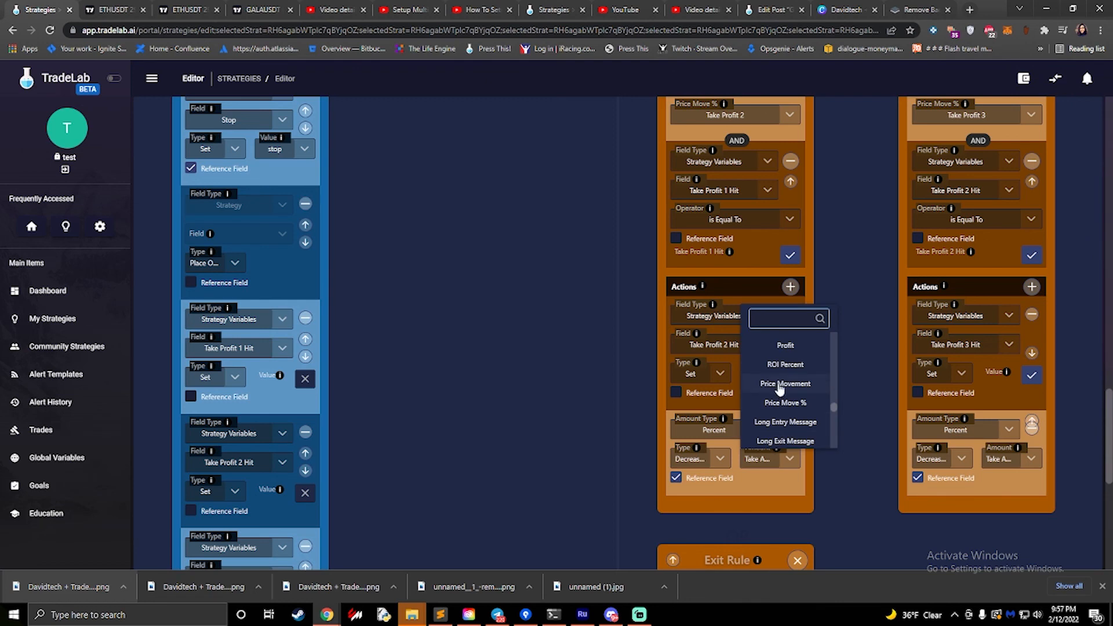
{"action": "type", "text": "take"}
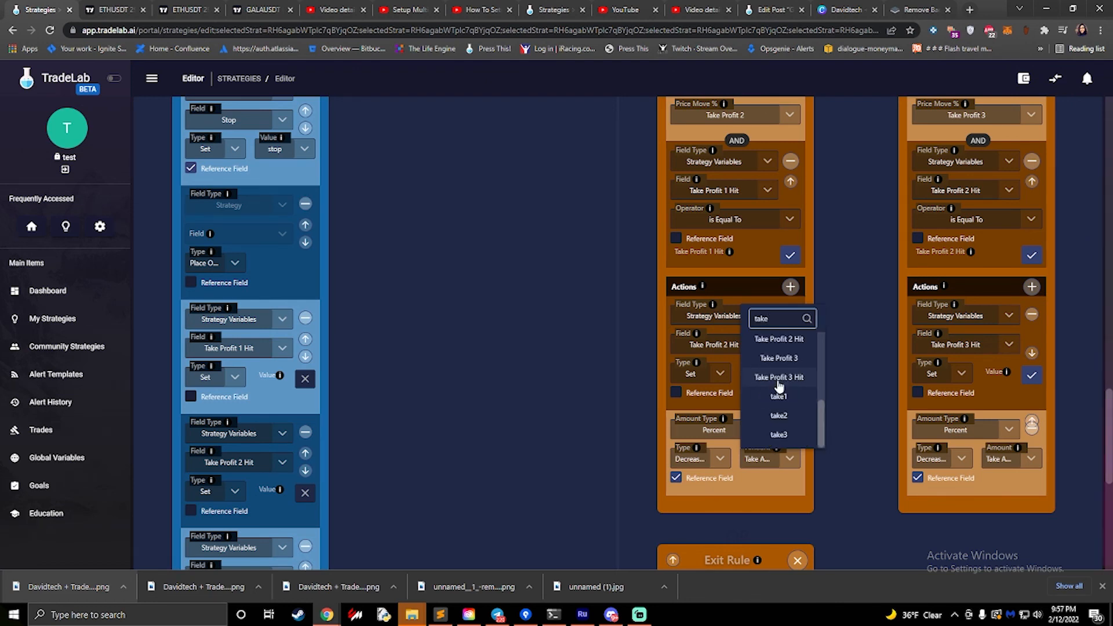
{"action": "scroll", "coordinate": [779, 386], "scroll_direction": "down", "scroll_amount": 5}
{"action": "scroll", "coordinate": [782, 387], "scroll_direction": "up", "scroll_amount": 4}
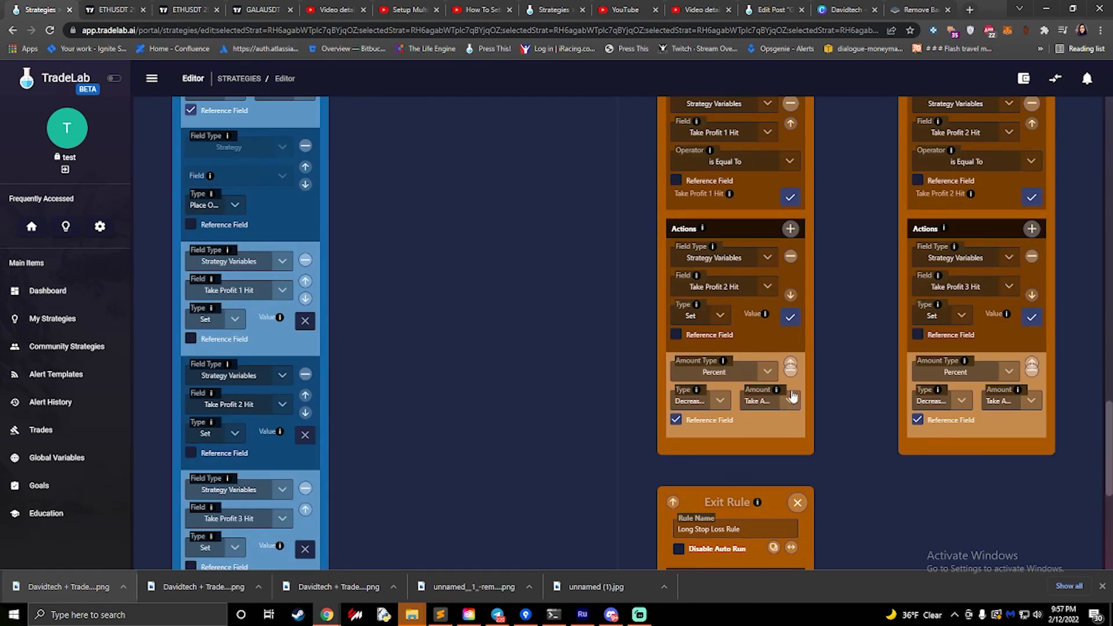
{"action": "left_click", "coordinate": [792, 396]}
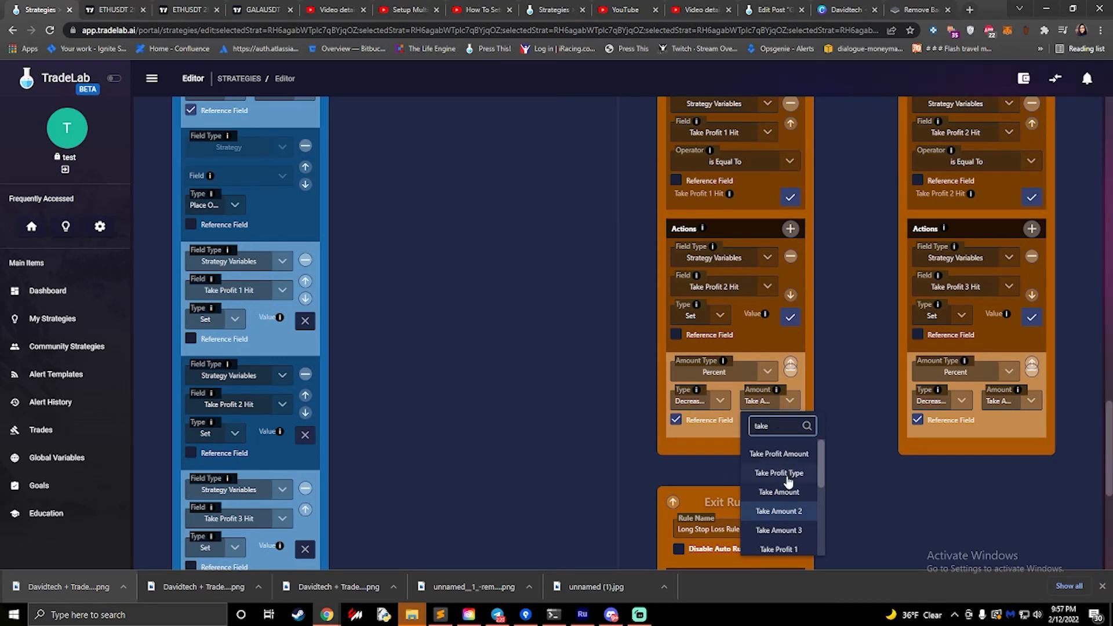
{"action": "scroll", "coordinate": [788, 484], "scroll_direction": "down", "scroll_amount": 2}
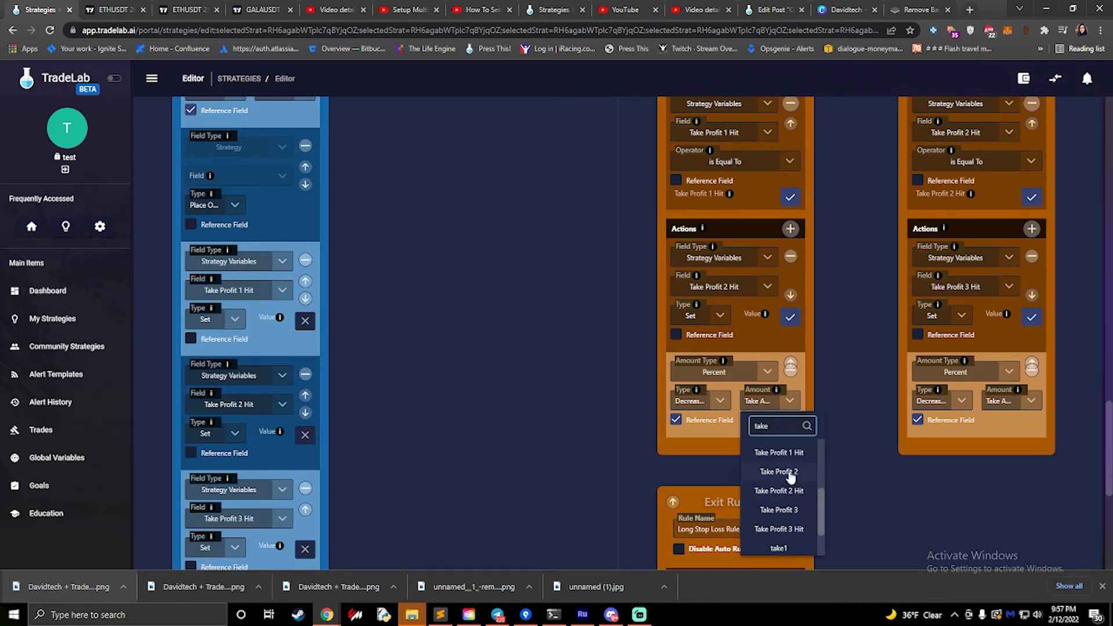
{"action": "type", "text": "amount"}
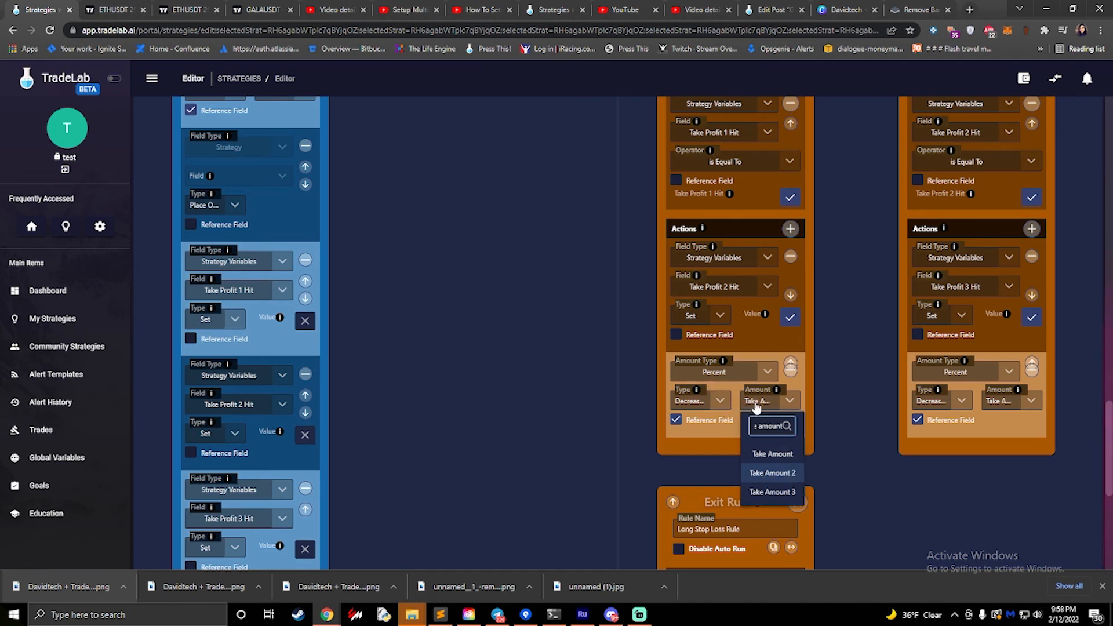
{"action": "left_click", "coordinate": [692, 475]}
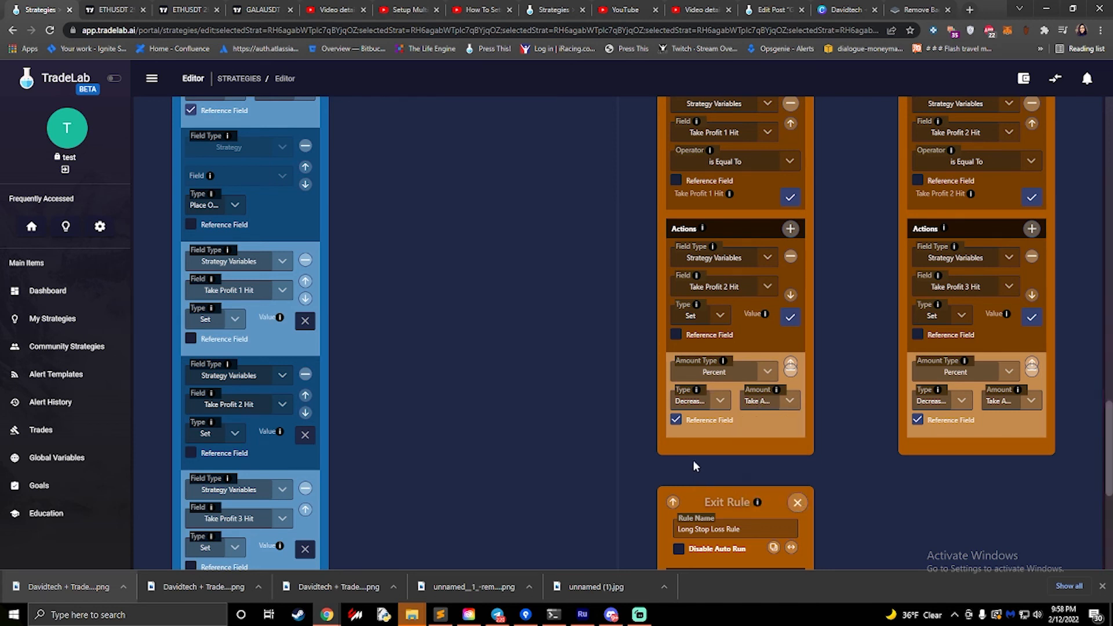
- Turn off Reference Field for the Long Take Profit 2 Rule's decrease action and try fixed amounts of 40.0 and 21.0
{"action": "left_click", "coordinate": [676, 420]}
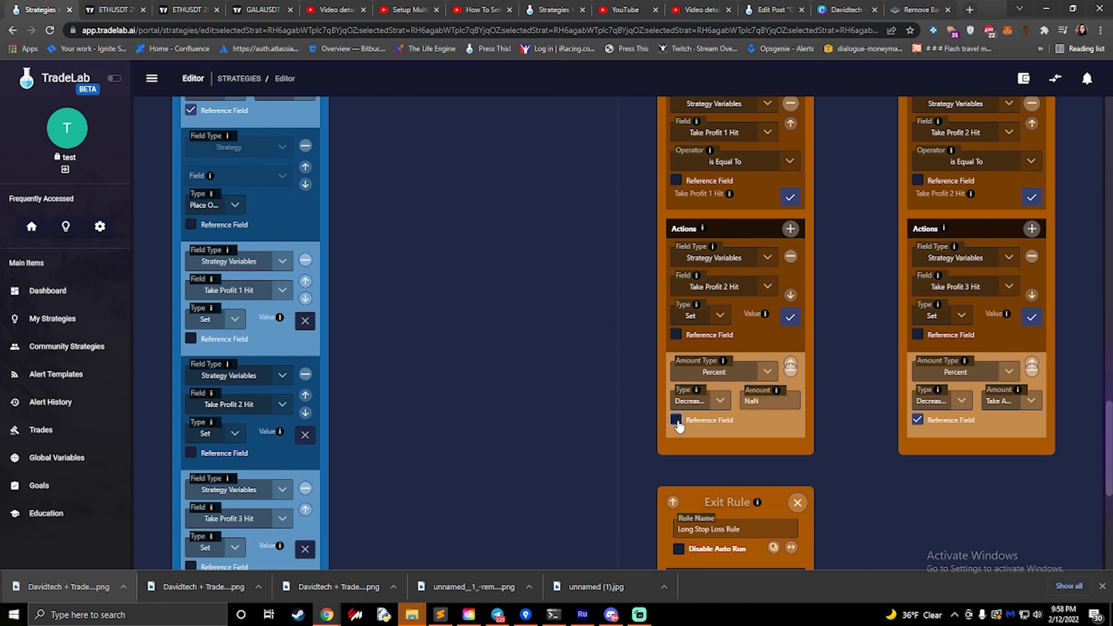
{"action": "double_click", "coordinate": [769, 401]}
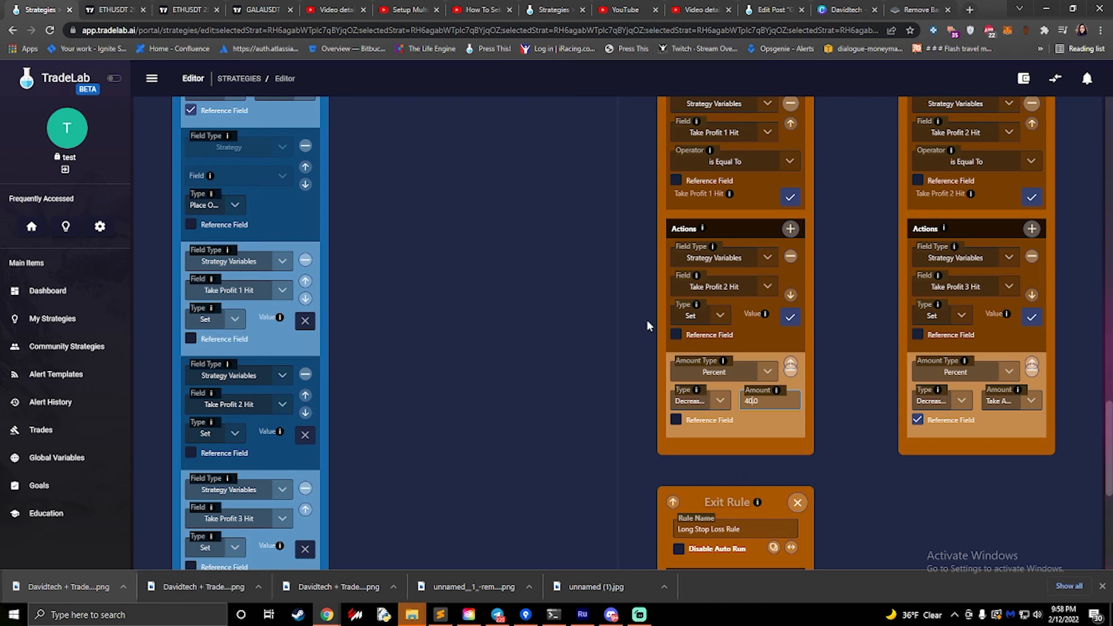
{"action": "left_click", "coordinate": [782, 406]}
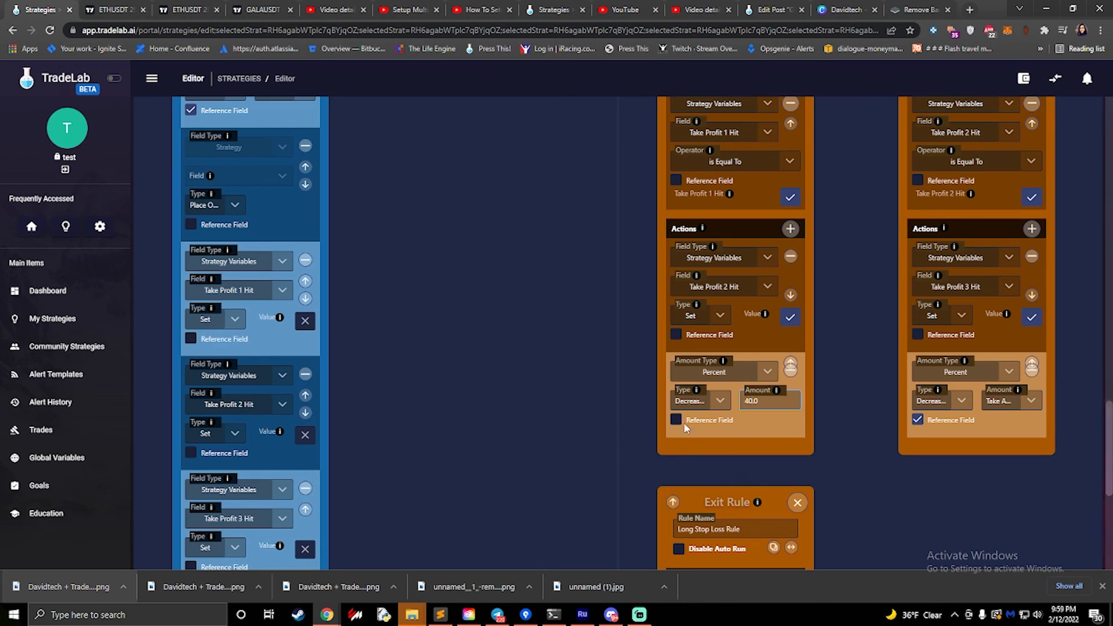
{"action": "left_click_drag", "start_coordinate": [770, 400], "coordinate": [715, 402]}
{"action": "type", "text": "21.0"}
- Turn on Reference Field for the Long Take Profit 2 Rule's decrease action and browse the fields available for its amount
{"action": "left_click", "coordinate": [676, 421]}
{"action": "left_click", "coordinate": [768, 400]}
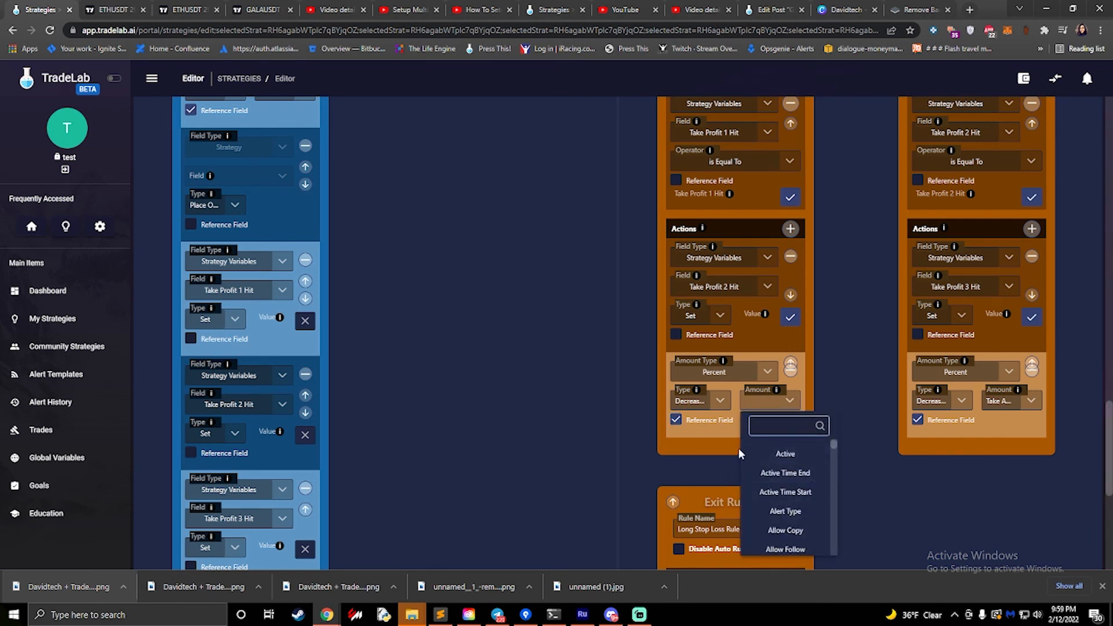
{"action": "scroll", "coordinate": [795, 484], "scroll_direction": "down", "scroll_amount": 15}
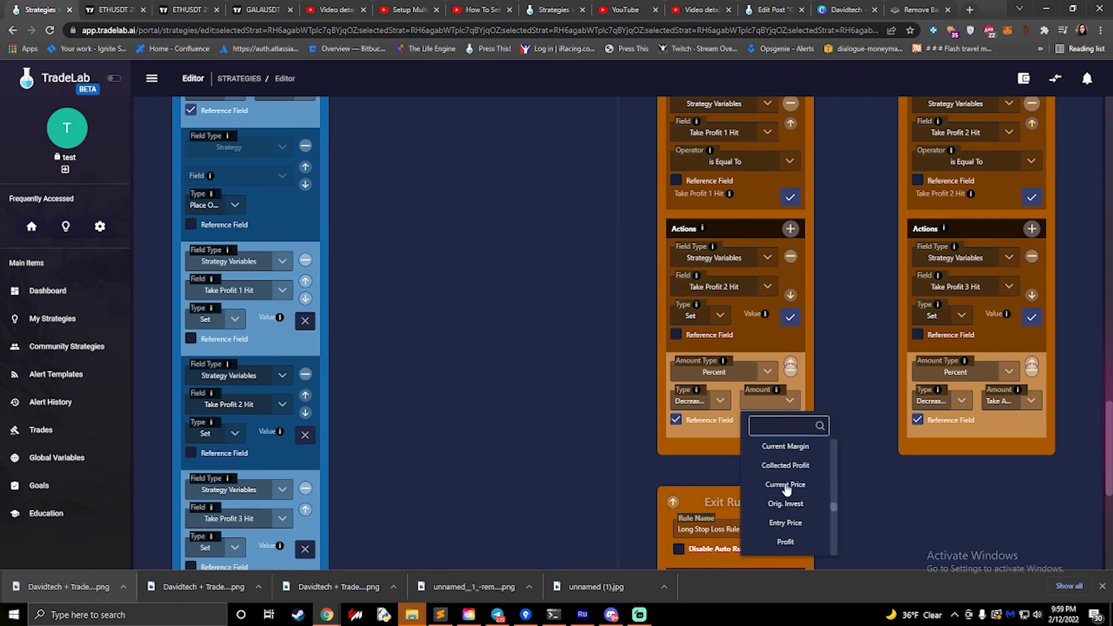
{"action": "scroll", "coordinate": [786, 489], "scroll_direction": "up", "scroll_amount": 5}
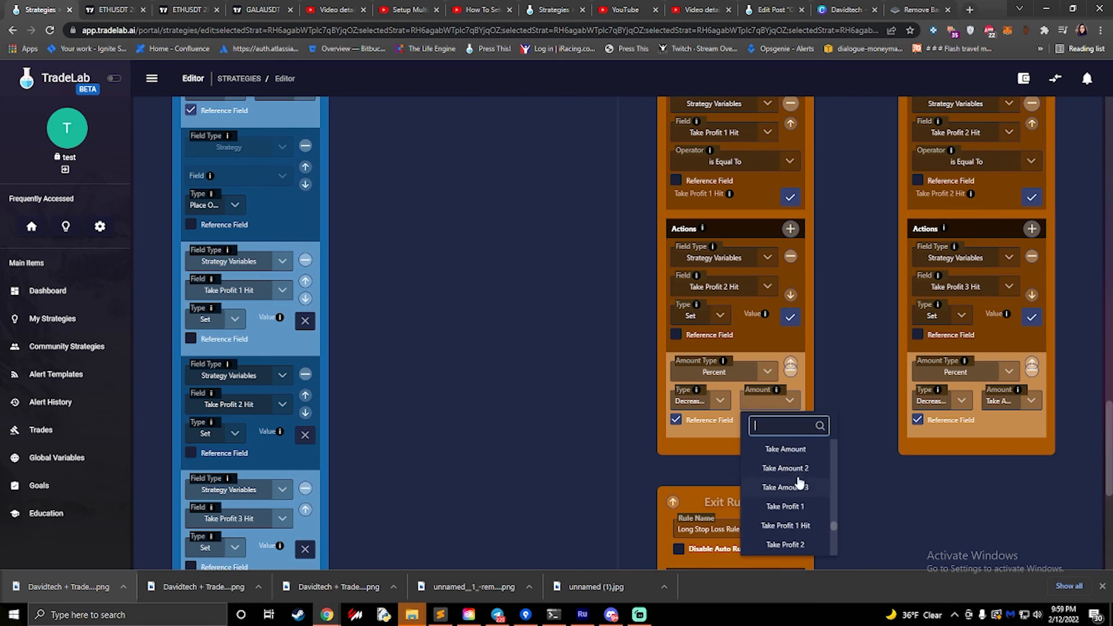
{"action": "scroll", "coordinate": [789, 475], "scroll_direction": "down", "scroll_amount": 5}
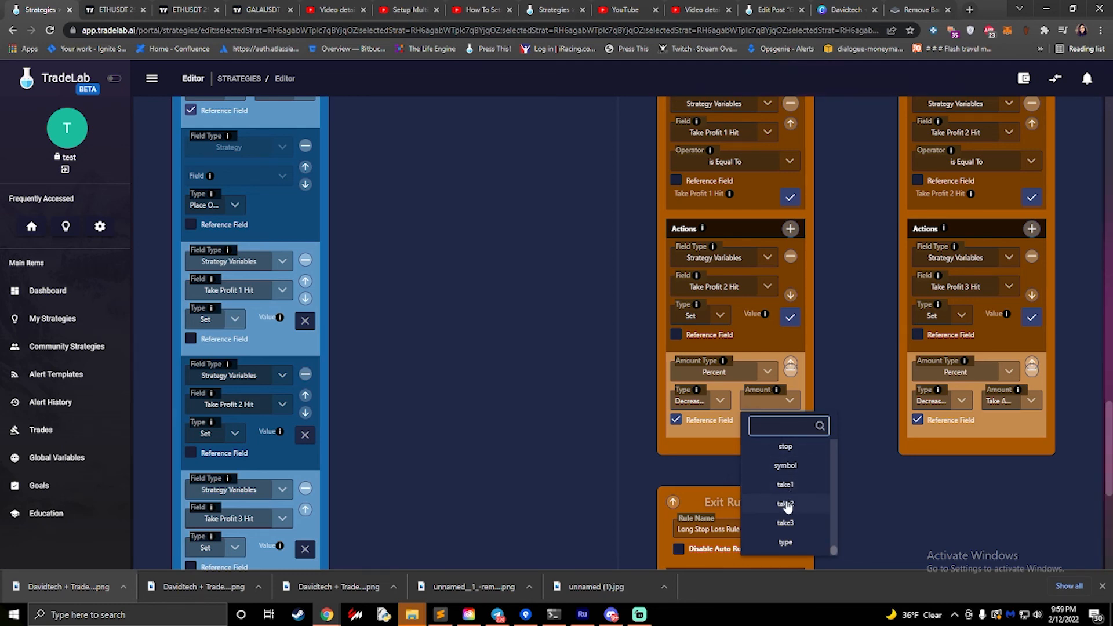
{"action": "scroll", "coordinate": [786, 505], "scroll_direction": "down", "scroll_amount": 2}
- Find the "take amount" fields and set the Long Take Profit 2 Rule's decrease amount to Take Amount 2
{"action": "left_click", "coordinate": [795, 290]}
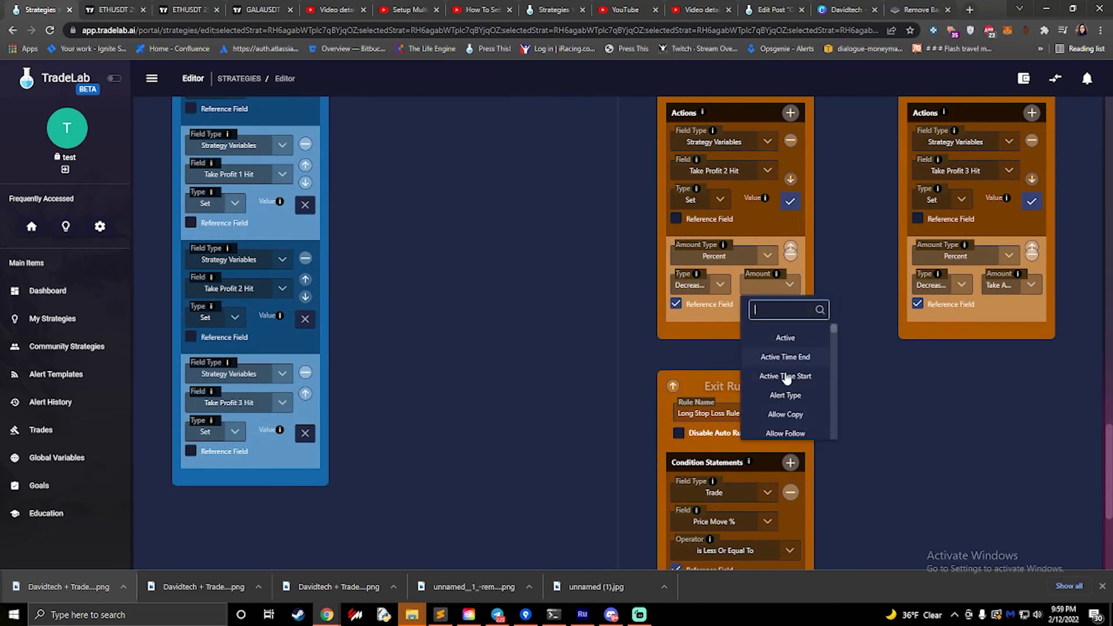
{"action": "scroll", "coordinate": [799, 392], "scroll_direction": "down", "scroll_amount": 10}
{"action": "scroll", "coordinate": [799, 391], "scroll_direction": "down", "scroll_amount": 2}
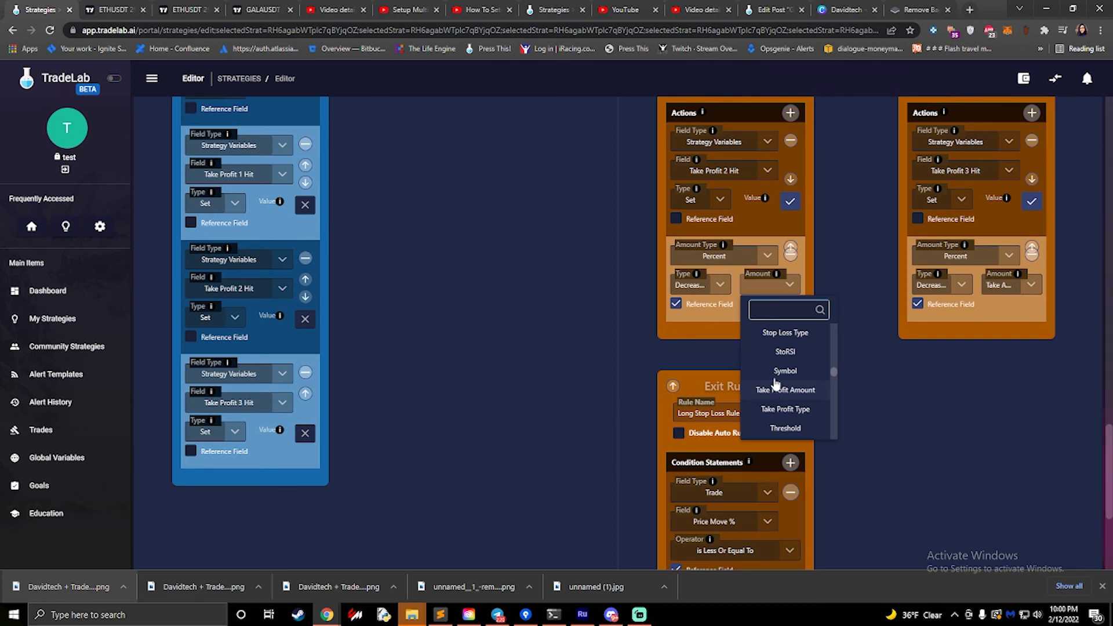
{"action": "scroll", "coordinate": [800, 374], "scroll_direction": "down", "scroll_amount": 2}
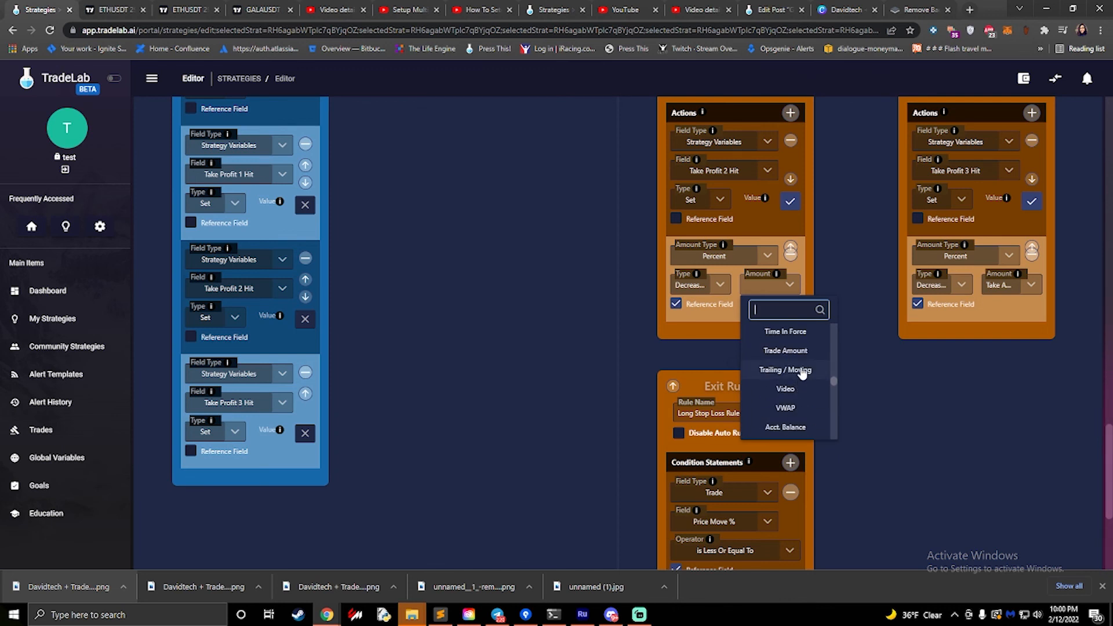
{"action": "type", "text": "take"}
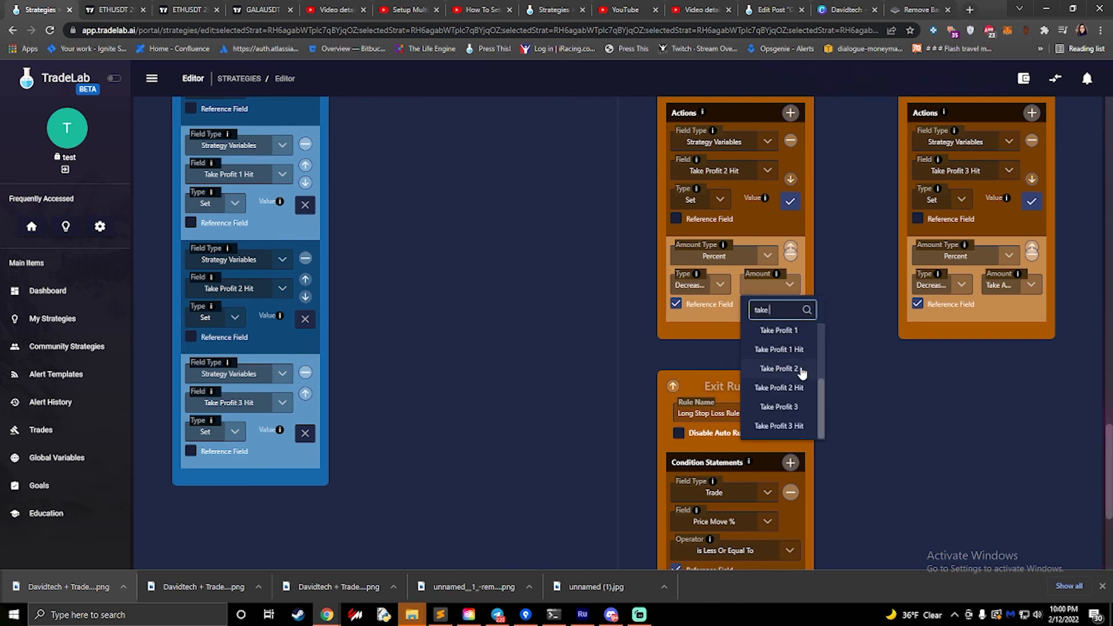
{"action": "type", "text": " m"}
{"action": "key", "text": "BackSpace"}
{"action": "type", "text": "amount"}
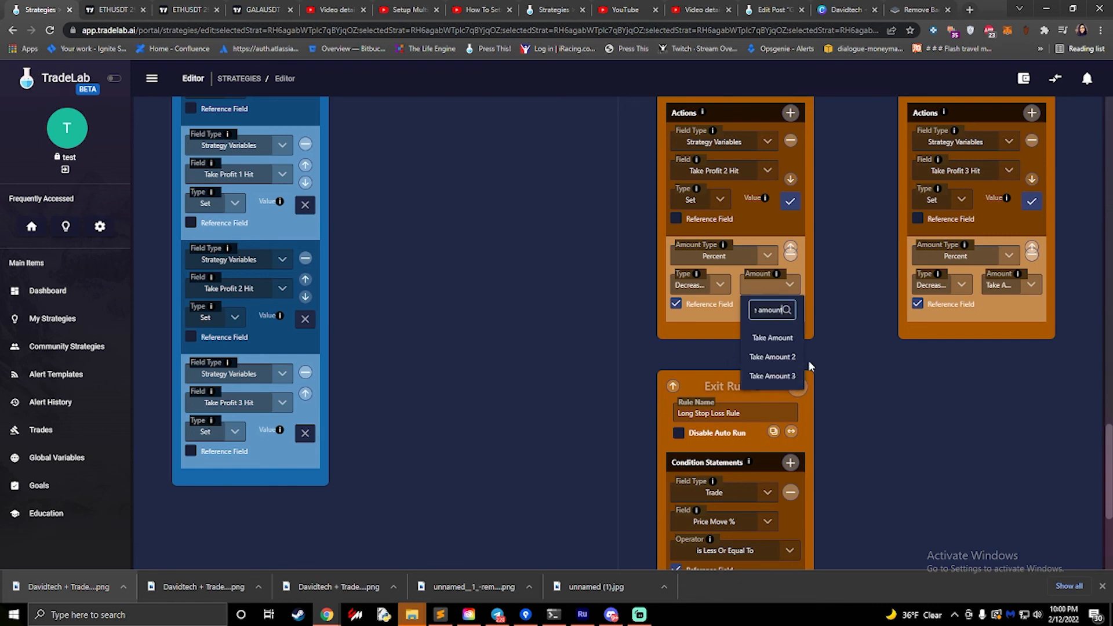
{"action": "left_click", "coordinate": [774, 358]}
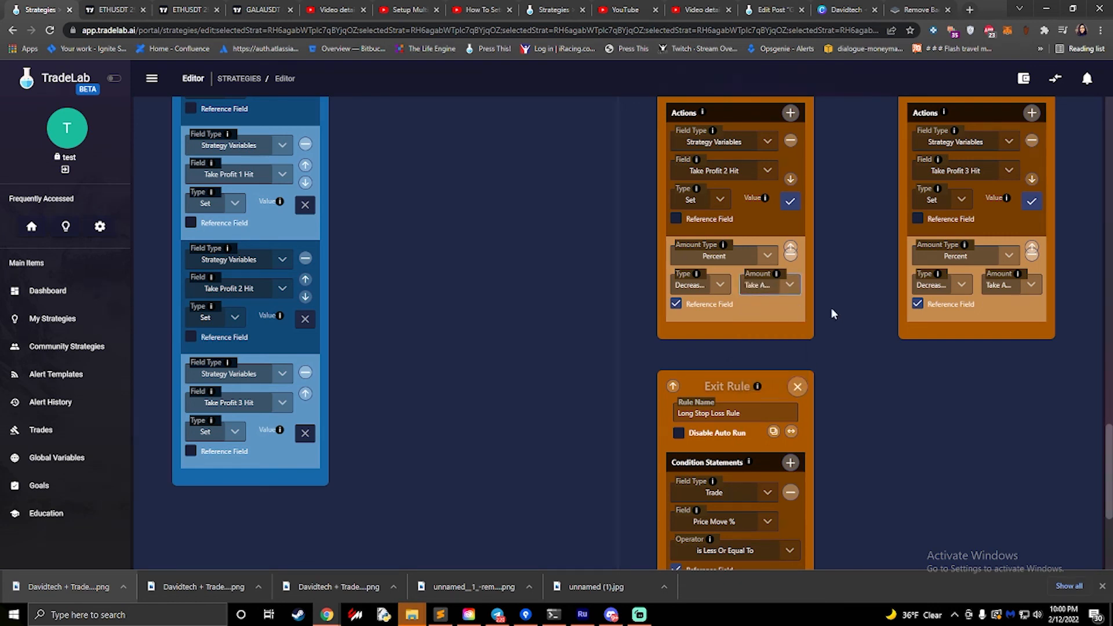
- Review the Price Move % condition and the actions of the exit rule for Take Profit 1
{"action": "scroll", "coordinate": [823, 310], "scroll_direction": "down", "scroll_amount": 10}
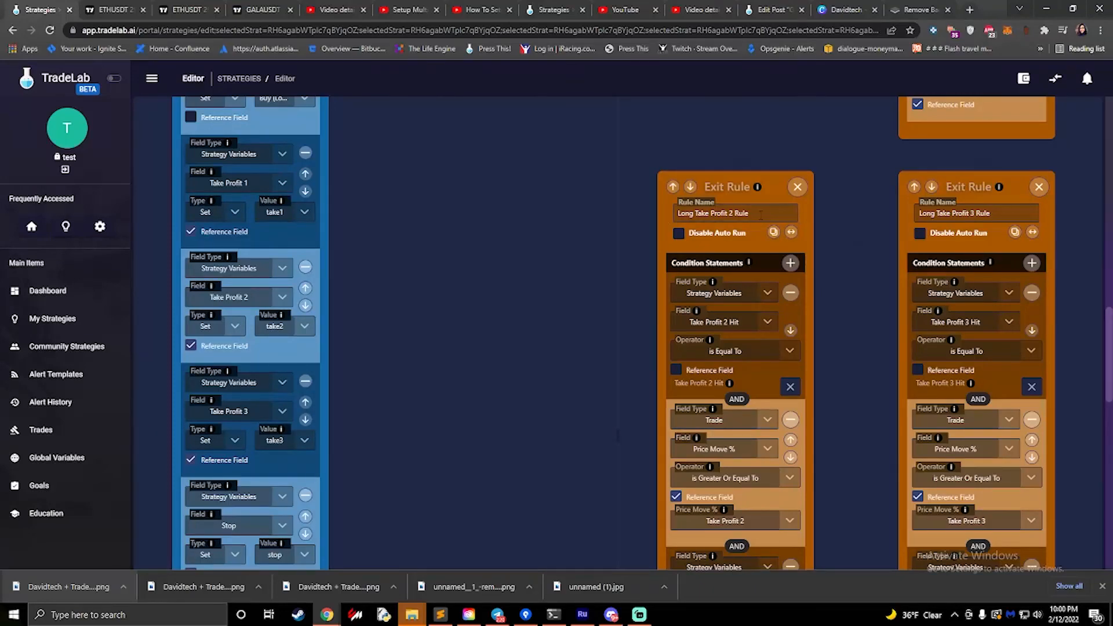
{"action": "scroll", "coordinate": [760, 215], "scroll_direction": "up", "scroll_amount": 5}
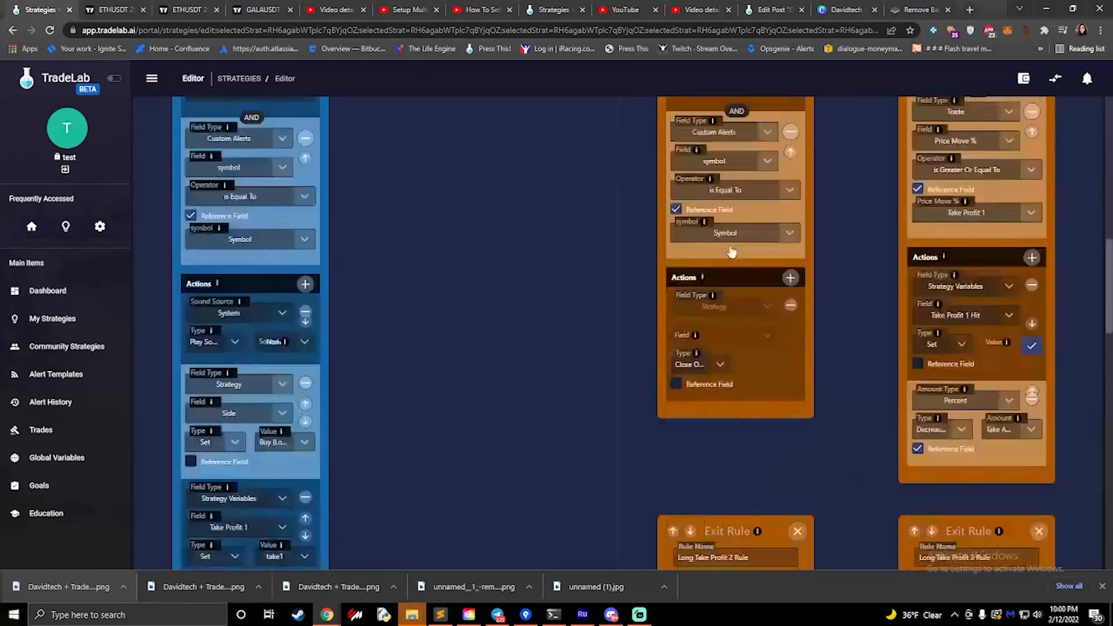
{"action": "scroll", "coordinate": [732, 251], "scroll_direction": "up", "scroll_amount": 6}
{"action": "scroll", "coordinate": [955, 263], "scroll_direction": "down", "scroll_amount": 6}
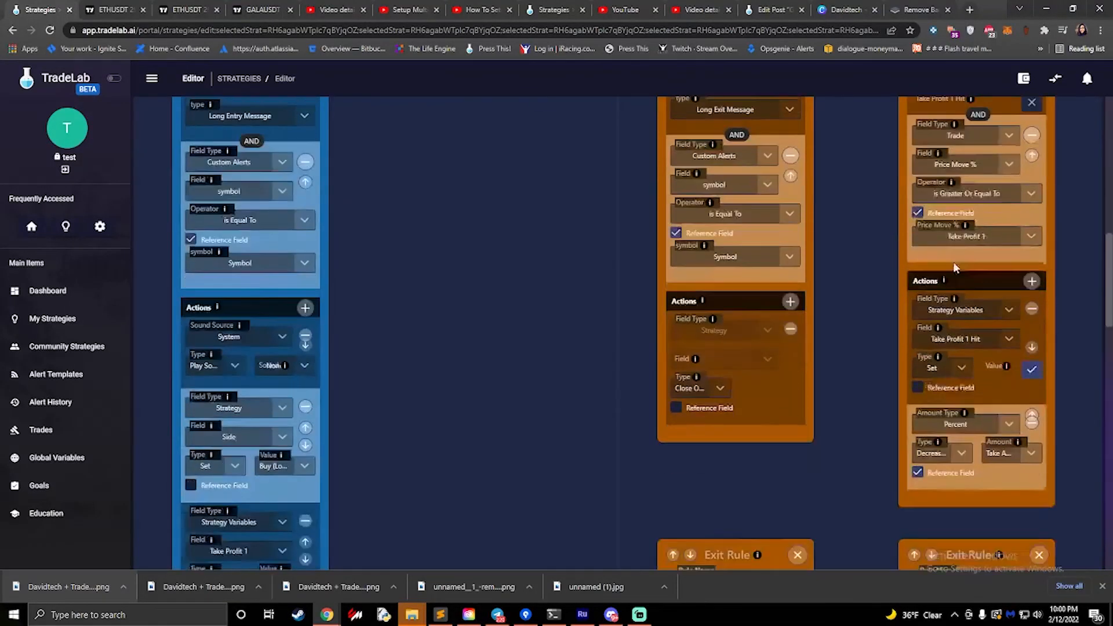
- Review the Exit Long rule's alert conditions and browse the action types available for its Close Order action
{"action": "scroll", "coordinate": [952, 262], "scroll_direction": "up", "scroll_amount": 4}
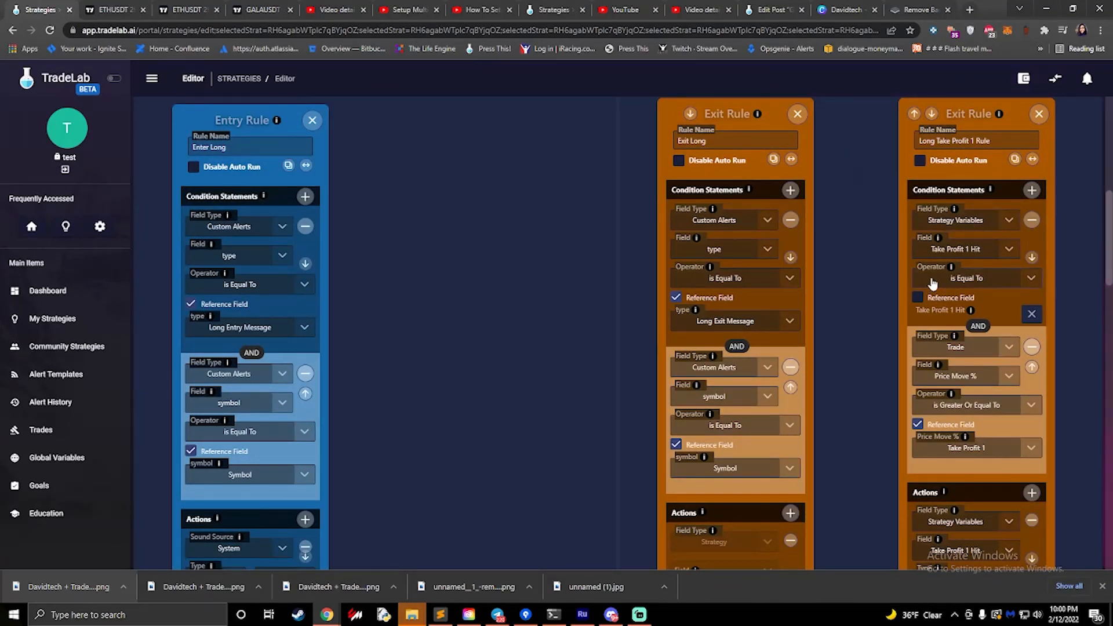
{"action": "scroll", "coordinate": [932, 283], "scroll_direction": "down", "scroll_amount": 3}
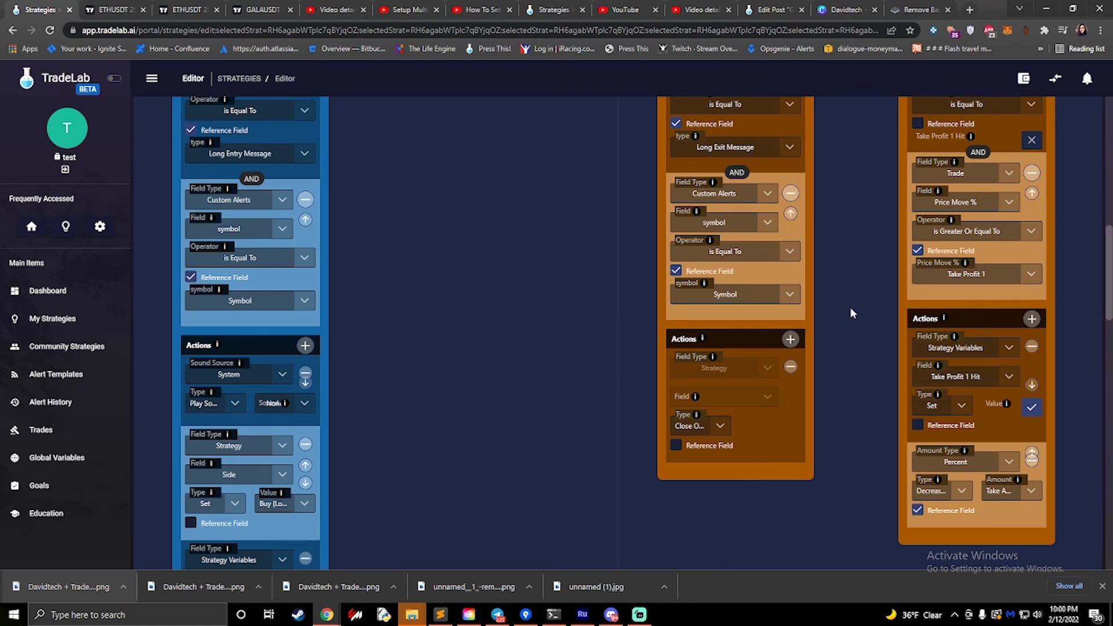
{"action": "scroll", "coordinate": [848, 307], "scroll_direction": "up", "scroll_amount": 3}
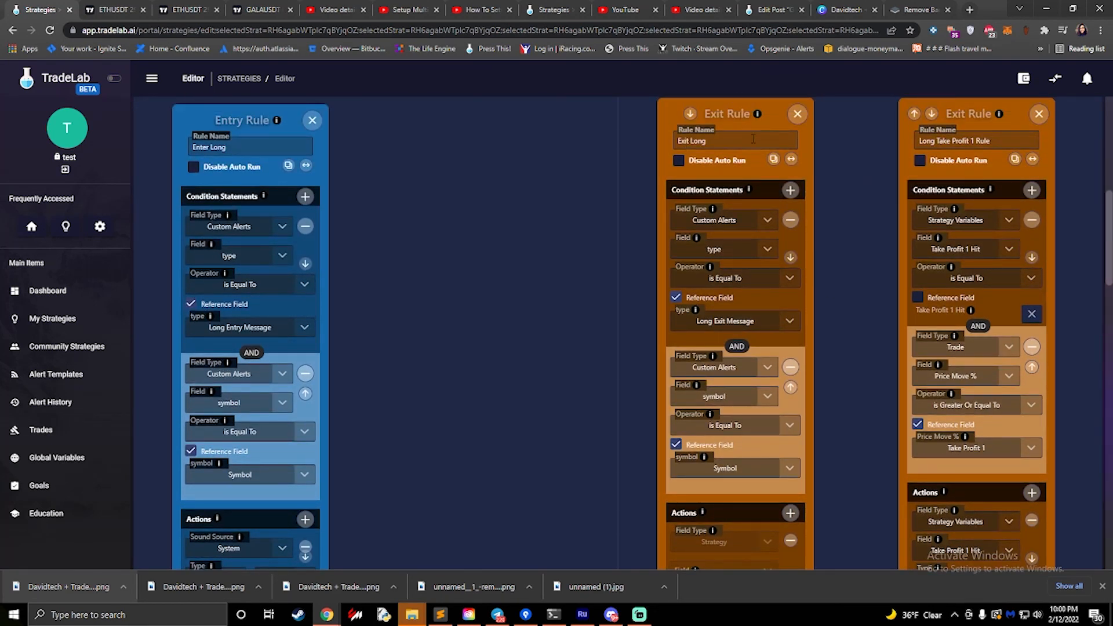
{"action": "left_click_drag", "start_coordinate": [753, 139], "coordinate": [642, 143]}
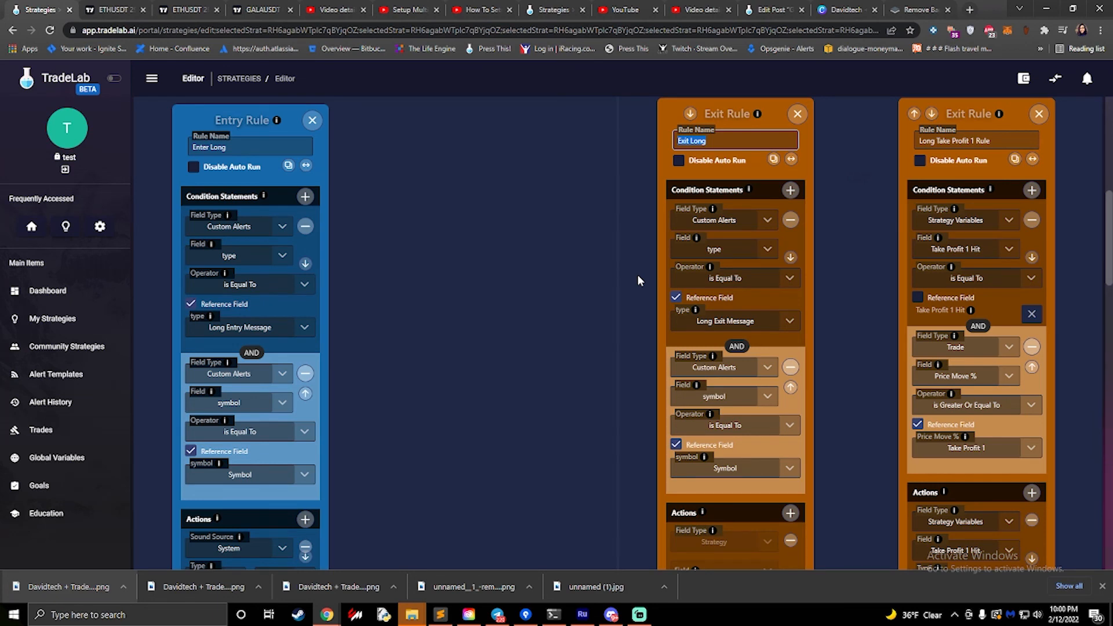
{"action": "scroll", "coordinate": [634, 283], "scroll_direction": "down", "scroll_amount": 2}
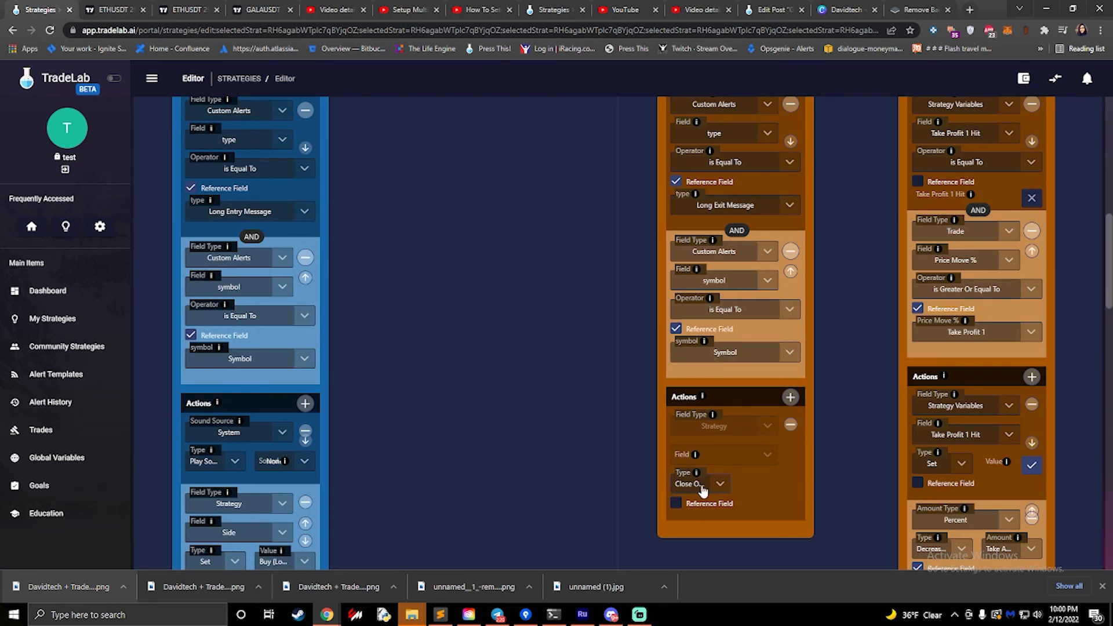
{"action": "left_click", "coordinate": [725, 492]}
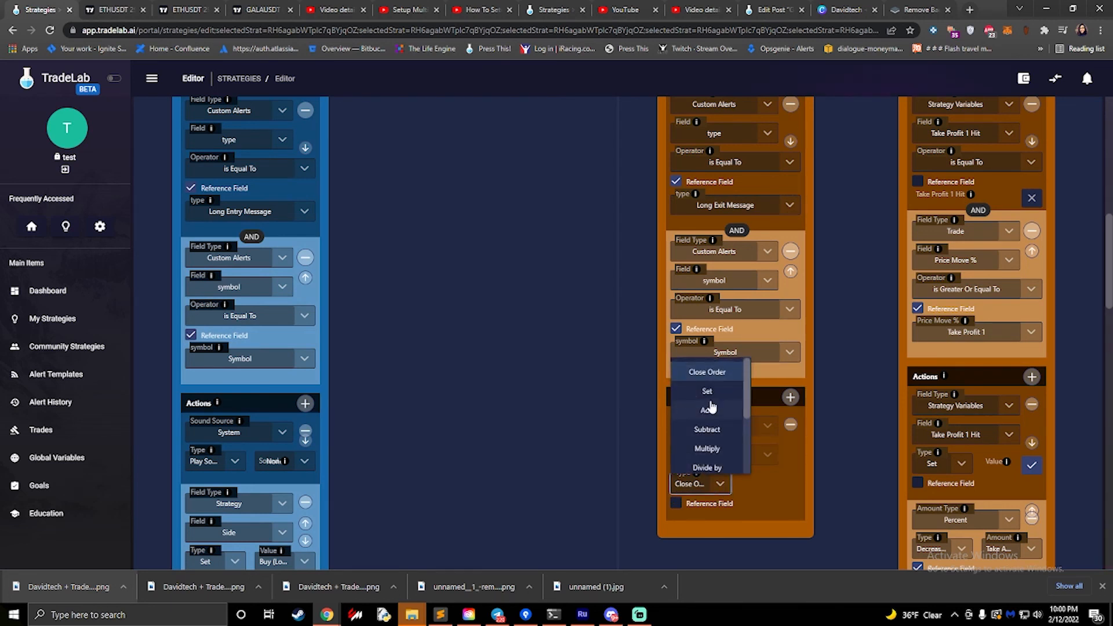
{"action": "left_click", "coordinate": [826, 453]}
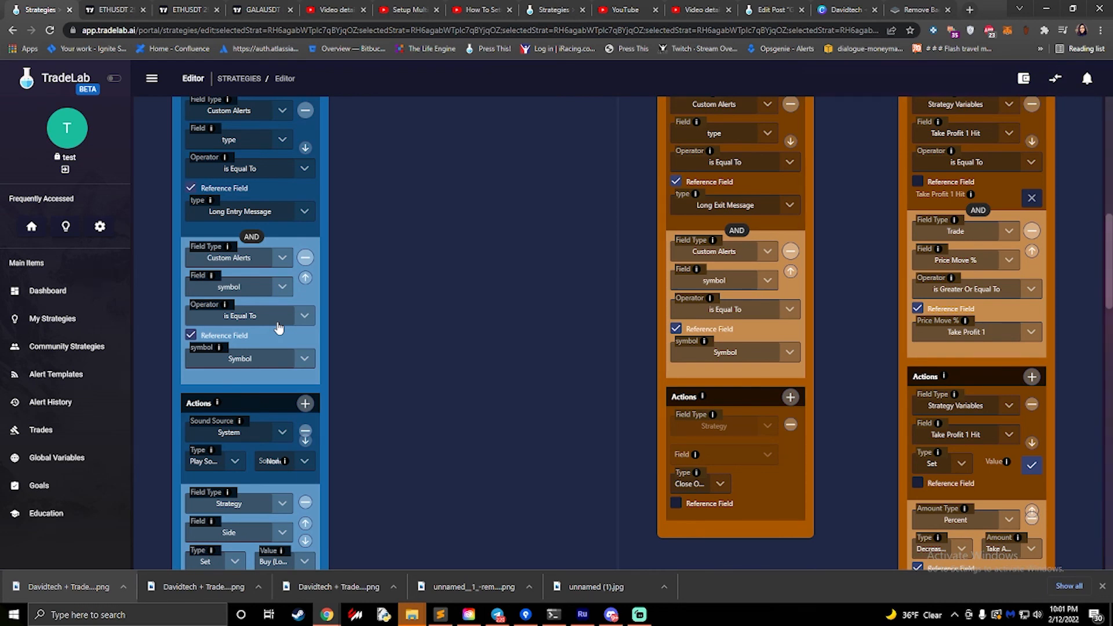
- Check the Enter Long rule's symbol condition against the Symbol in the trade settings, browsing its alert fields and reference fields
{"action": "scroll", "coordinate": [382, 294], "scroll_direction": "up", "scroll_amount": 10}
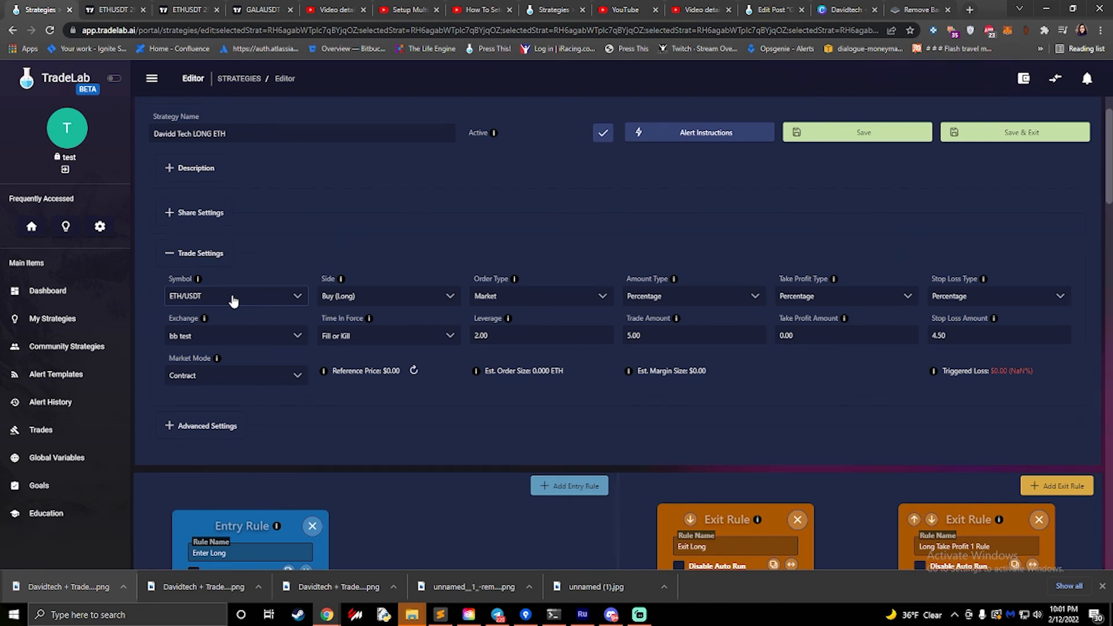
{"action": "scroll", "coordinate": [302, 270], "scroll_direction": "down", "scroll_amount": 15}
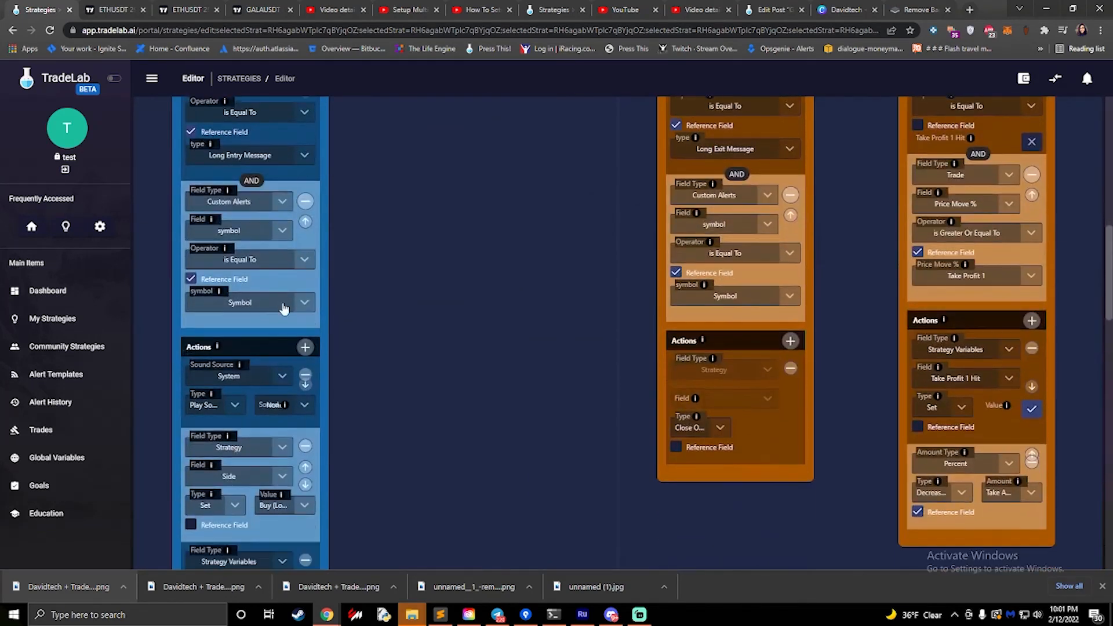
{"action": "scroll", "coordinate": [243, 246], "scroll_direction": "up", "scroll_amount": 1}
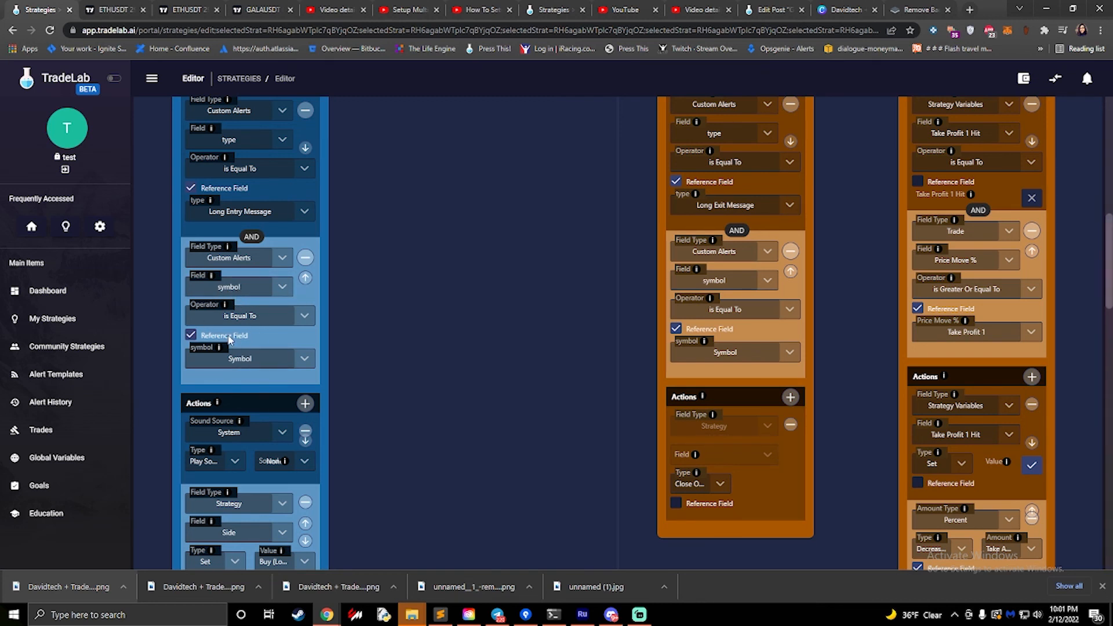
{"action": "left_click", "coordinate": [228, 296]}
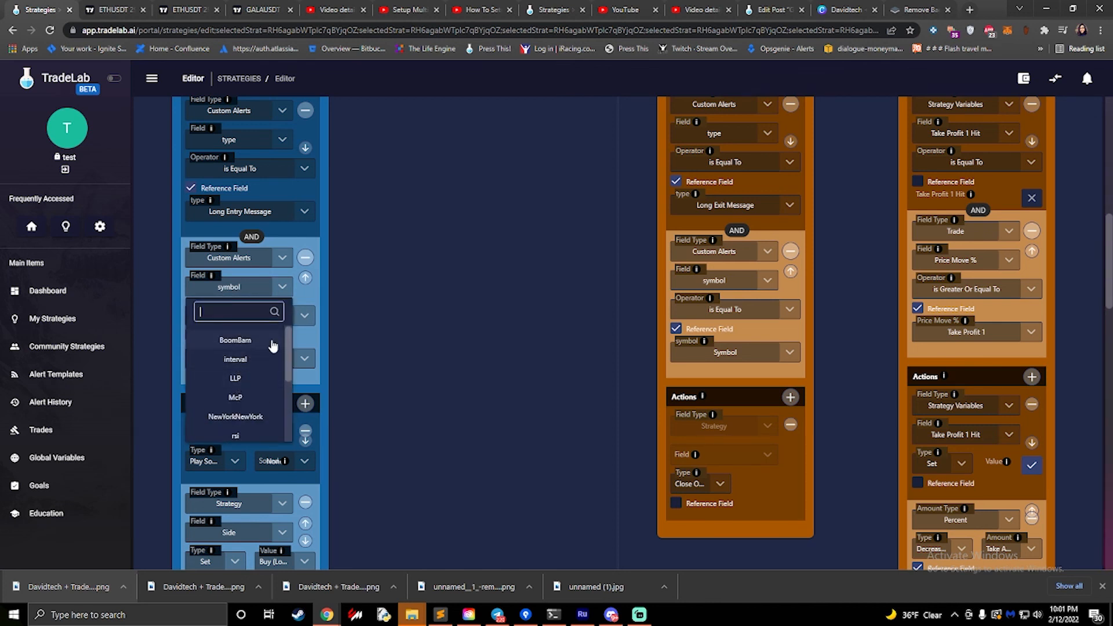
{"action": "scroll", "coordinate": [254, 373], "scroll_direction": "down", "scroll_amount": 3}
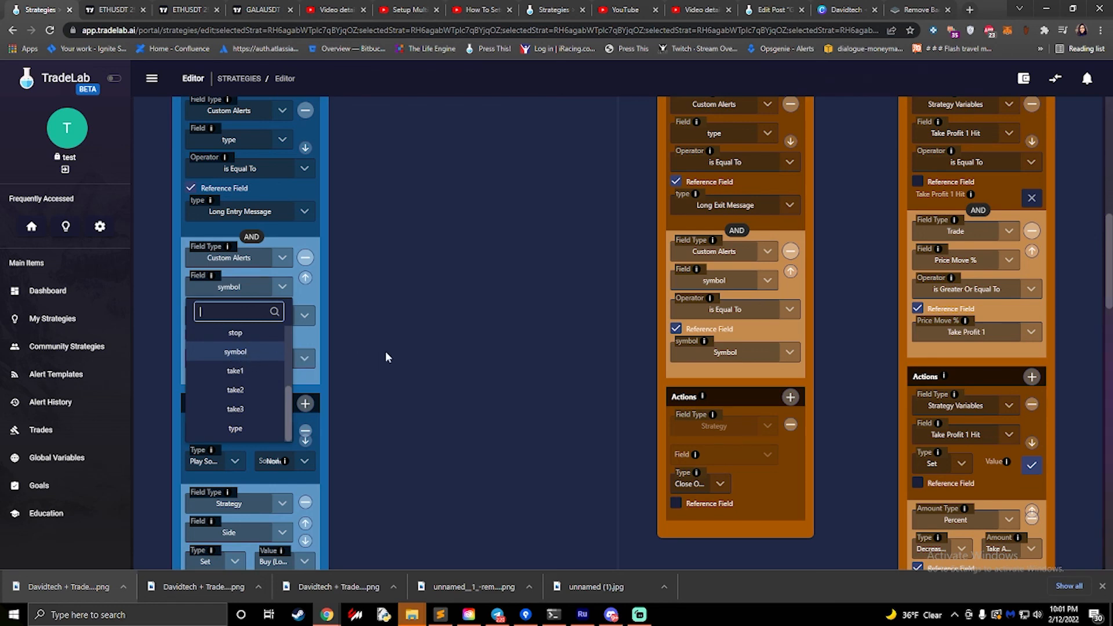
{"action": "left_click", "coordinate": [387, 356]}
{"action": "left_click", "coordinate": [306, 360]}
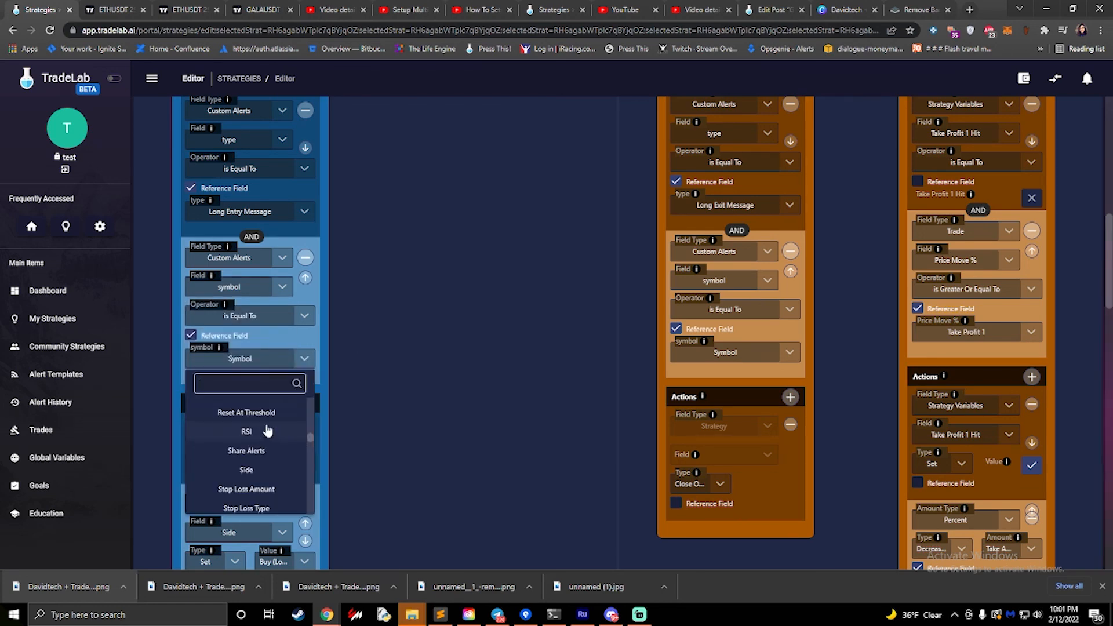
{"action": "left_click", "coordinate": [374, 341]}
{"action": "scroll", "coordinate": [374, 341], "scroll_direction": "up", "scroll_amount": 10}
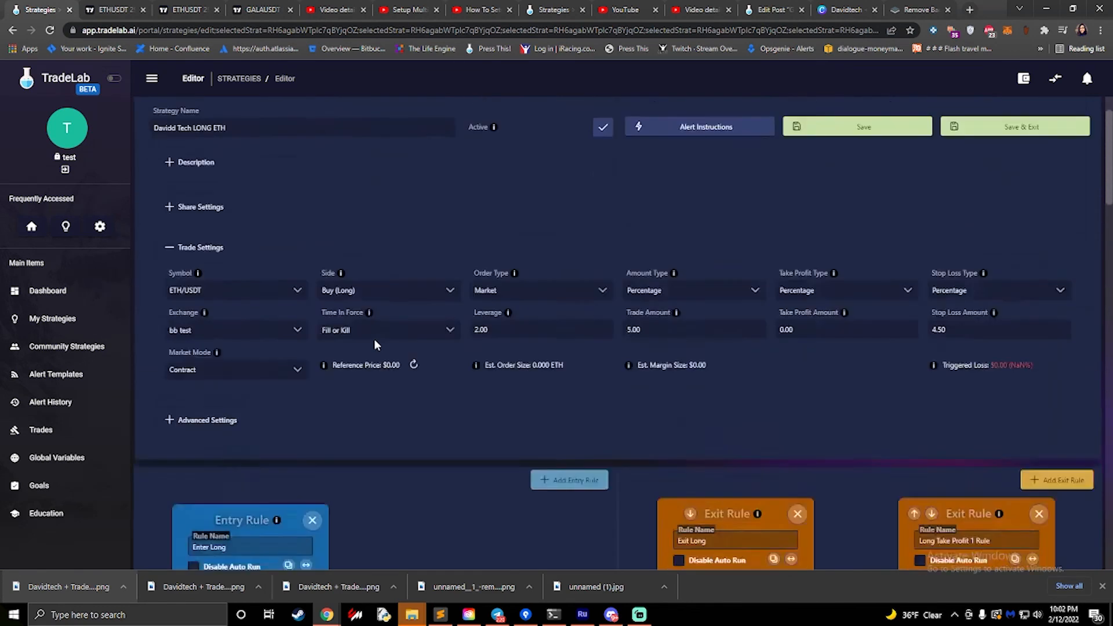
{"action": "scroll", "coordinate": [375, 341], "scroll_direction": "up", "scroll_amount": 2}
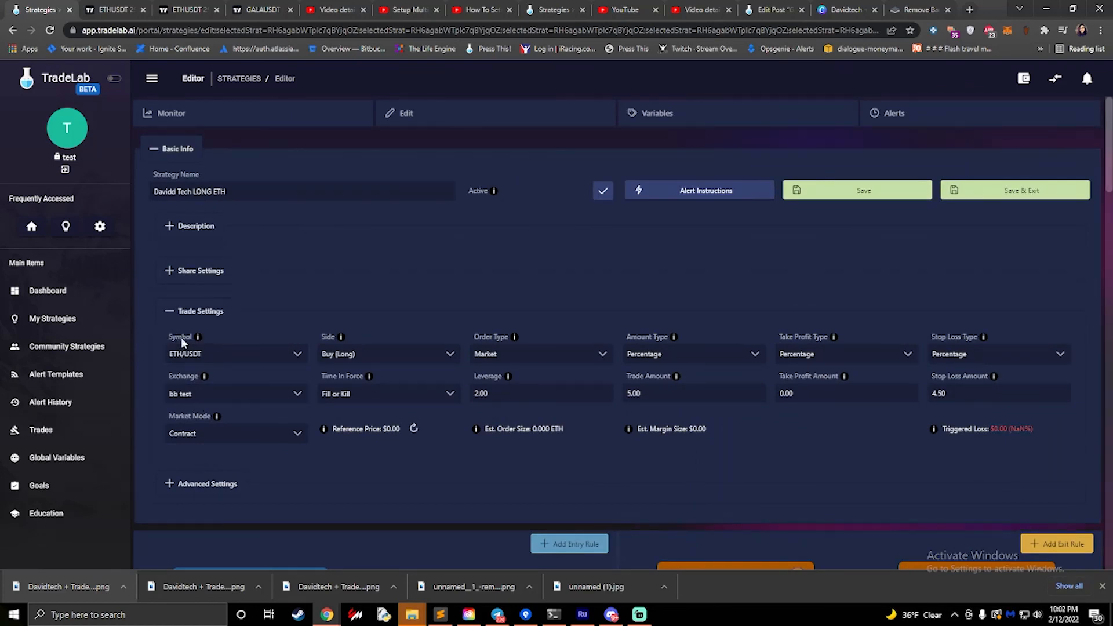
- Review the name, conditions and actions of the Long Take Profit 1 Rule
{"action": "scroll", "coordinate": [182, 342], "scroll_direction": "down", "scroll_amount": 10}
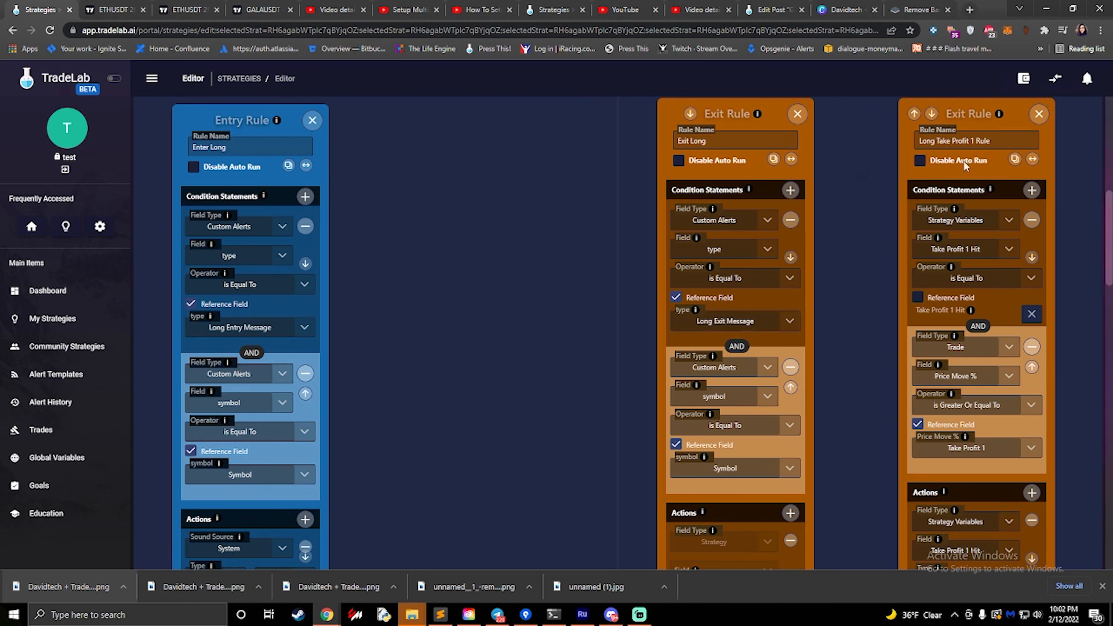
{"action": "left_click_drag", "start_coordinate": [992, 139], "coordinate": [889, 143]}
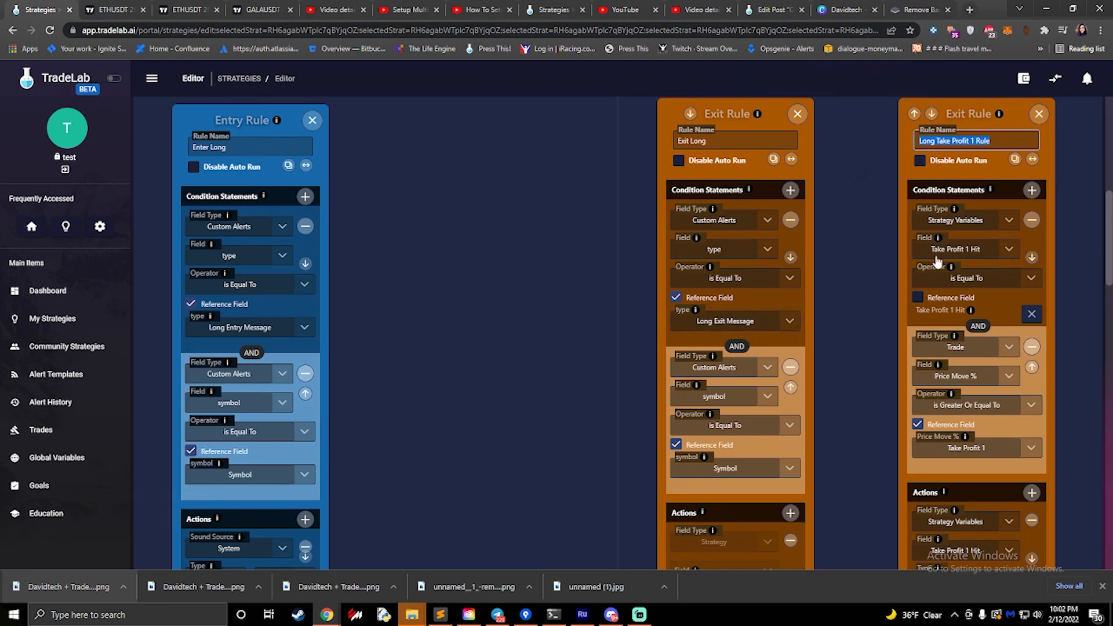
{"action": "scroll", "coordinate": [933, 385], "scroll_direction": "down", "scroll_amount": 3}
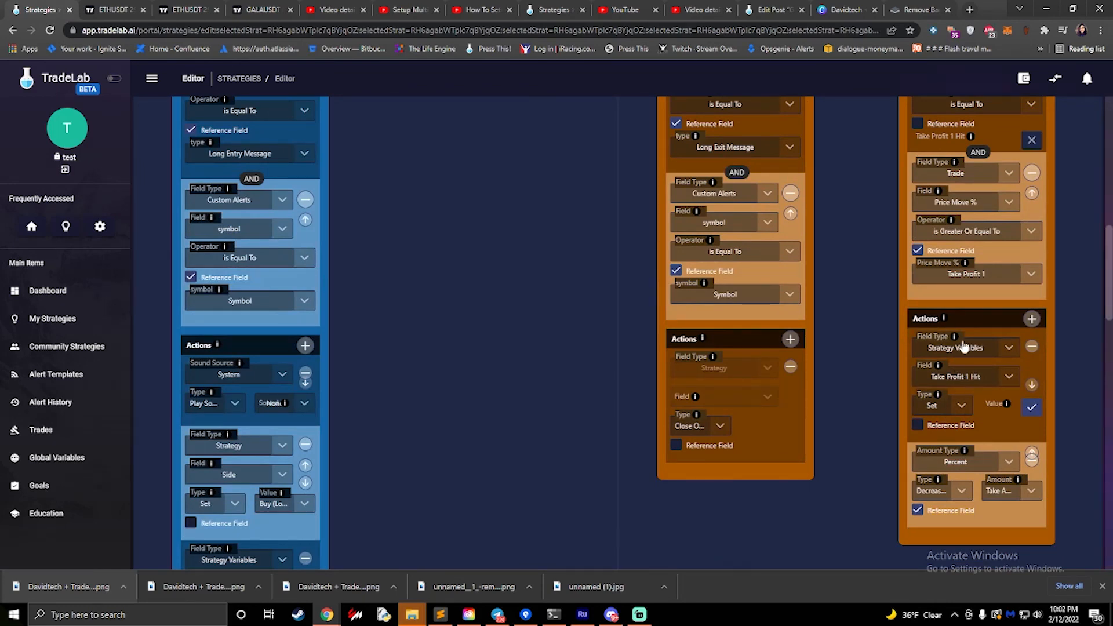
- Browse the fields and field types available for the Enter Long rule's first condition, and check the rule's actions
{"action": "scroll", "coordinate": [965, 348], "scroll_direction": "up", "scroll_amount": 4}
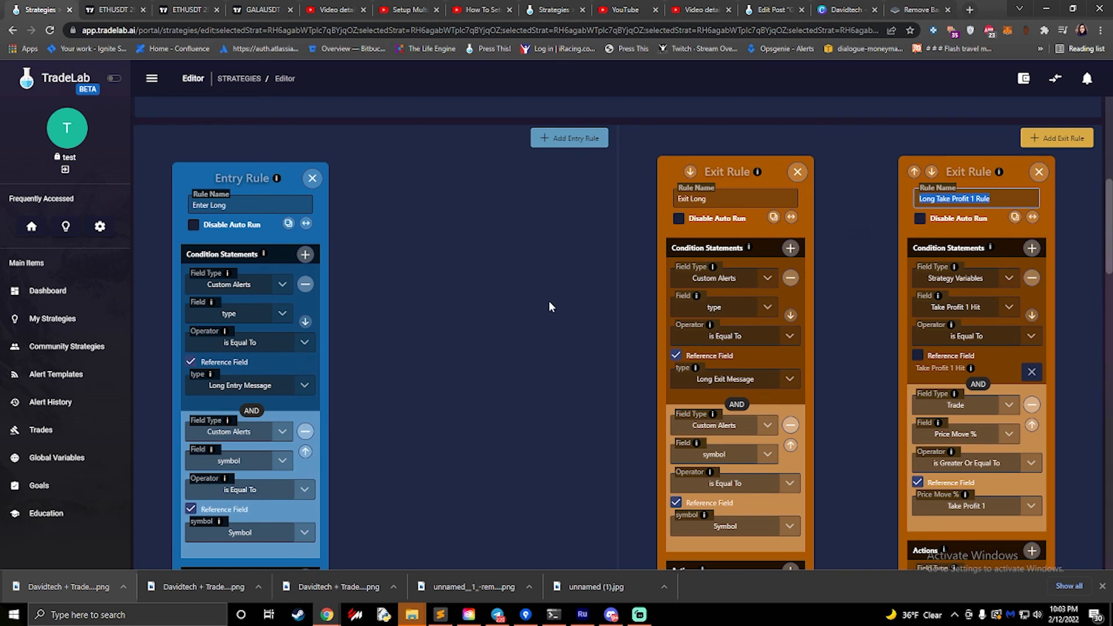
{"action": "left_click", "coordinate": [253, 316]}
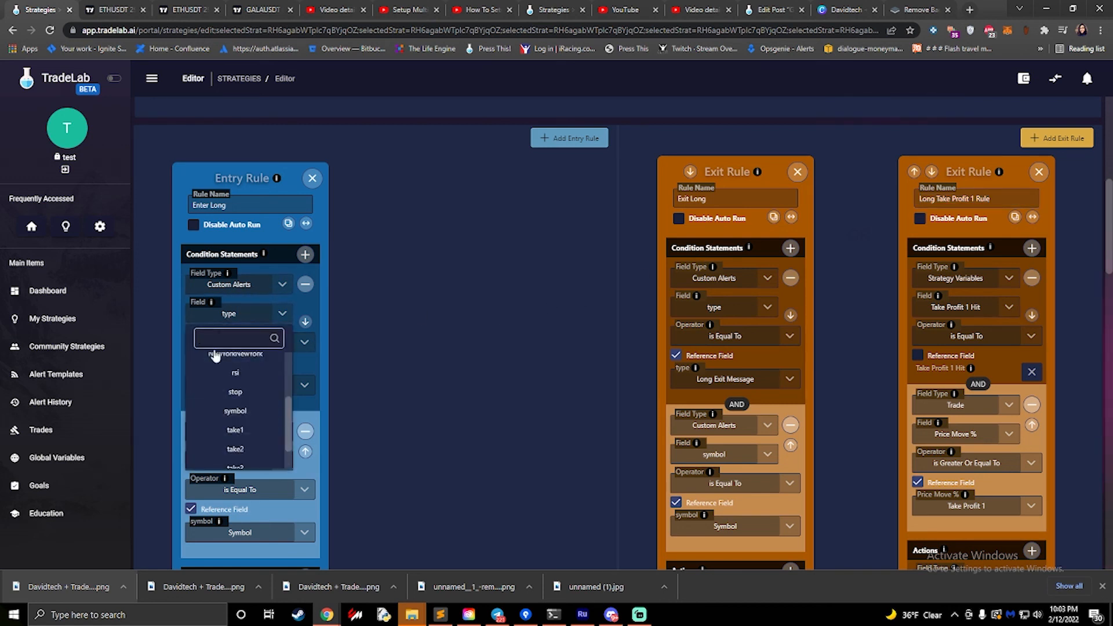
{"action": "left_click", "coordinate": [205, 290]}
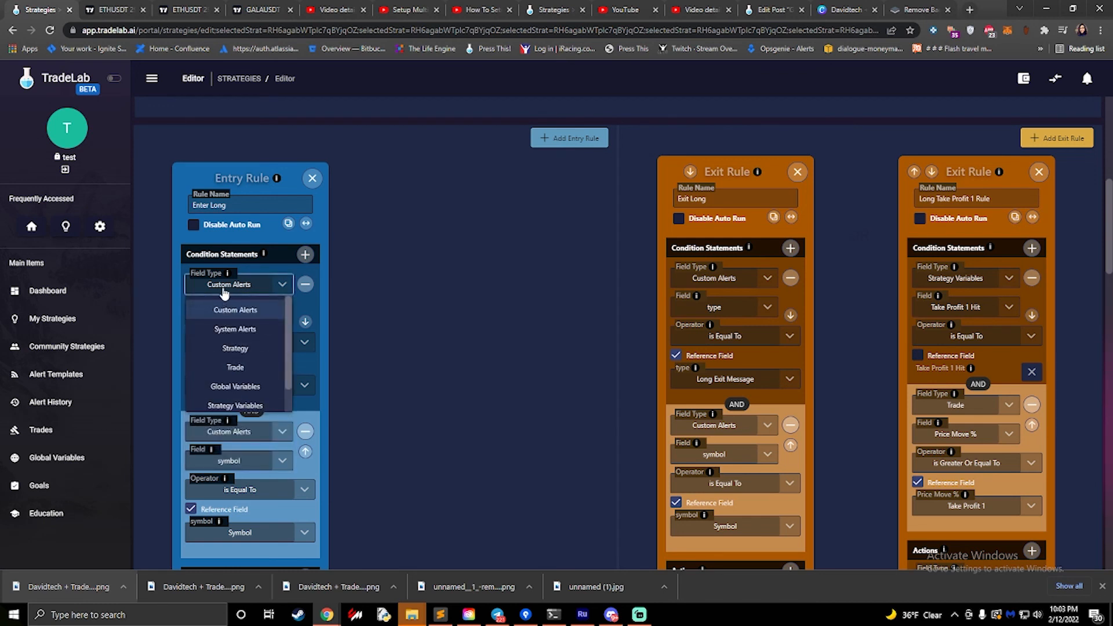
{"action": "left_click", "coordinate": [225, 297]}
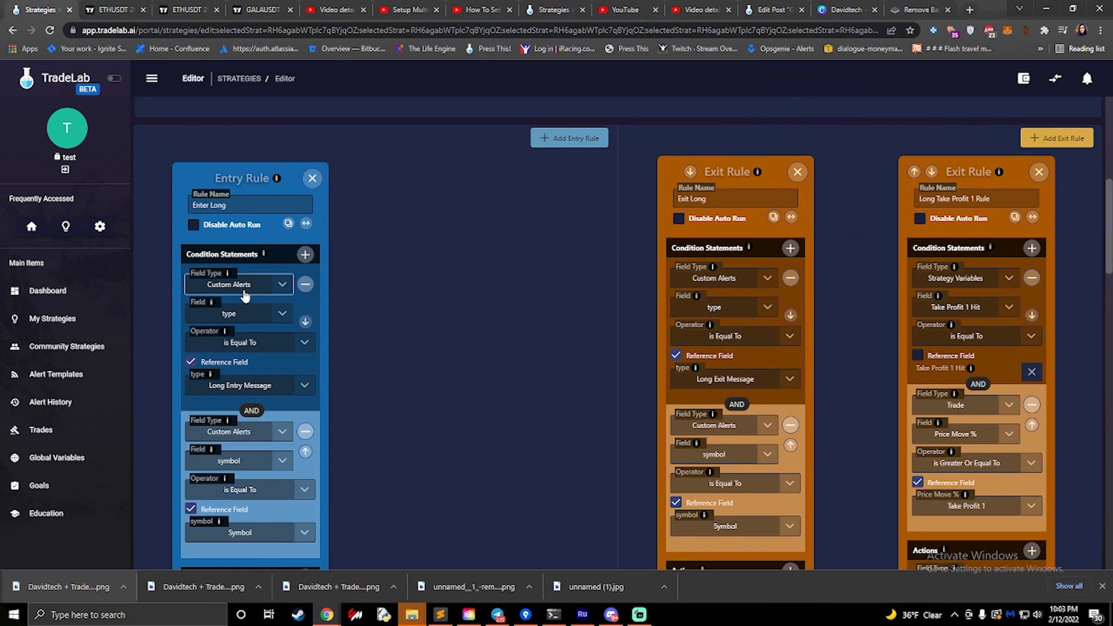
{"action": "scroll", "coordinate": [275, 354], "scroll_direction": "down", "scroll_amount": 3}
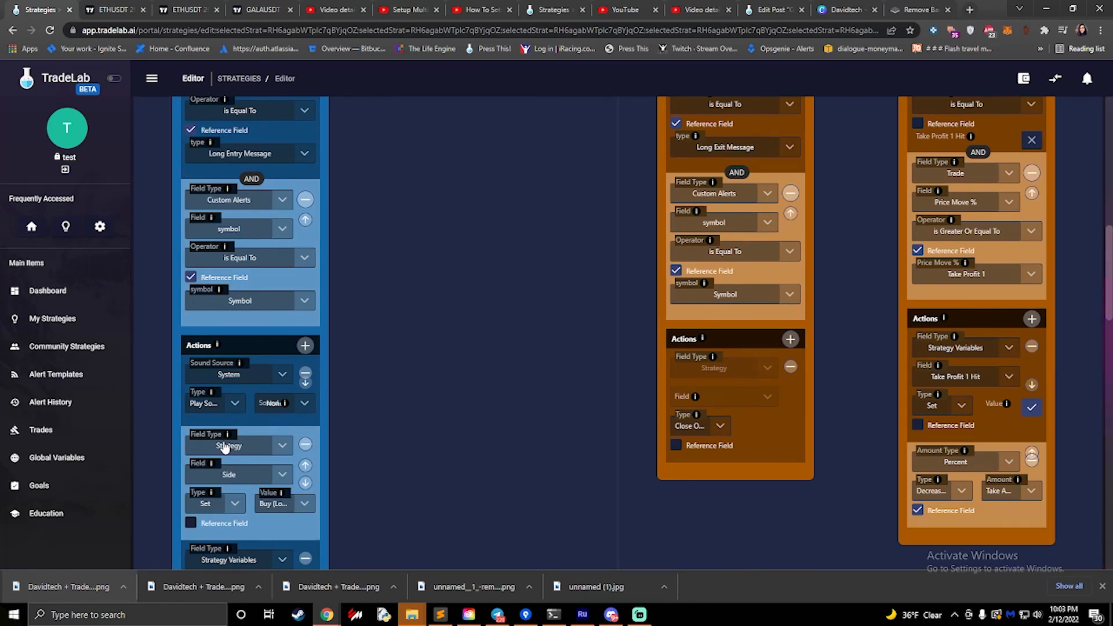
{"action": "scroll", "coordinate": [492, 355], "scroll_direction": "up", "scroll_amount": 4}
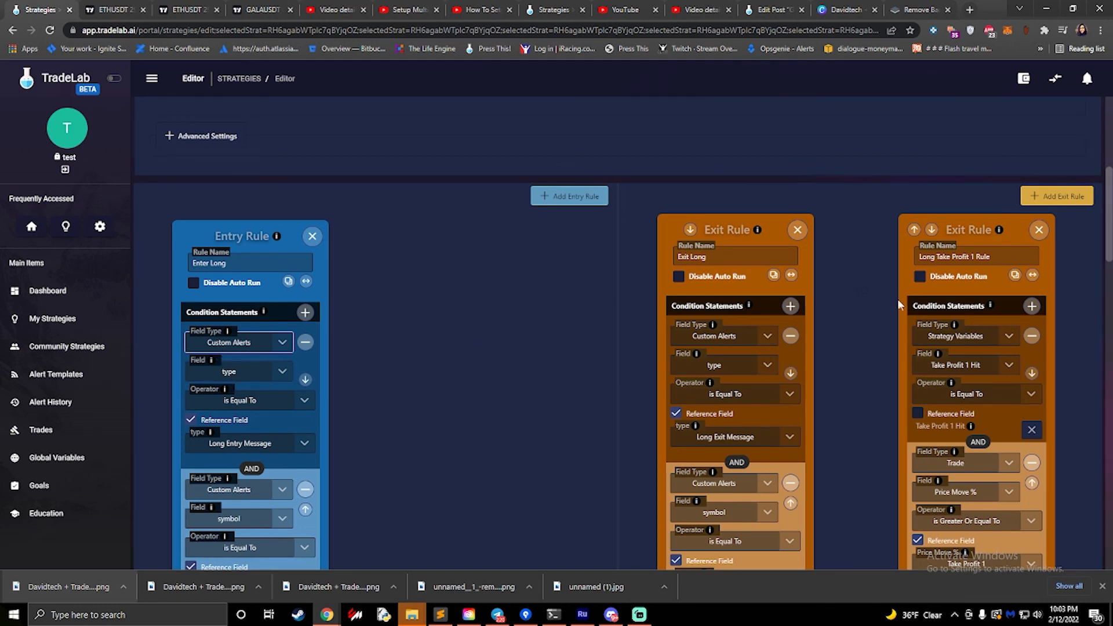
- Browse the field types available for the Price Move % condition of the Long Take Profit 1 Rule
{"action": "scroll", "coordinate": [971, 309], "scroll_direction": "down", "scroll_amount": 1}
{"action": "scroll", "coordinate": [969, 309], "scroll_direction": "down", "scroll_amount": 1}
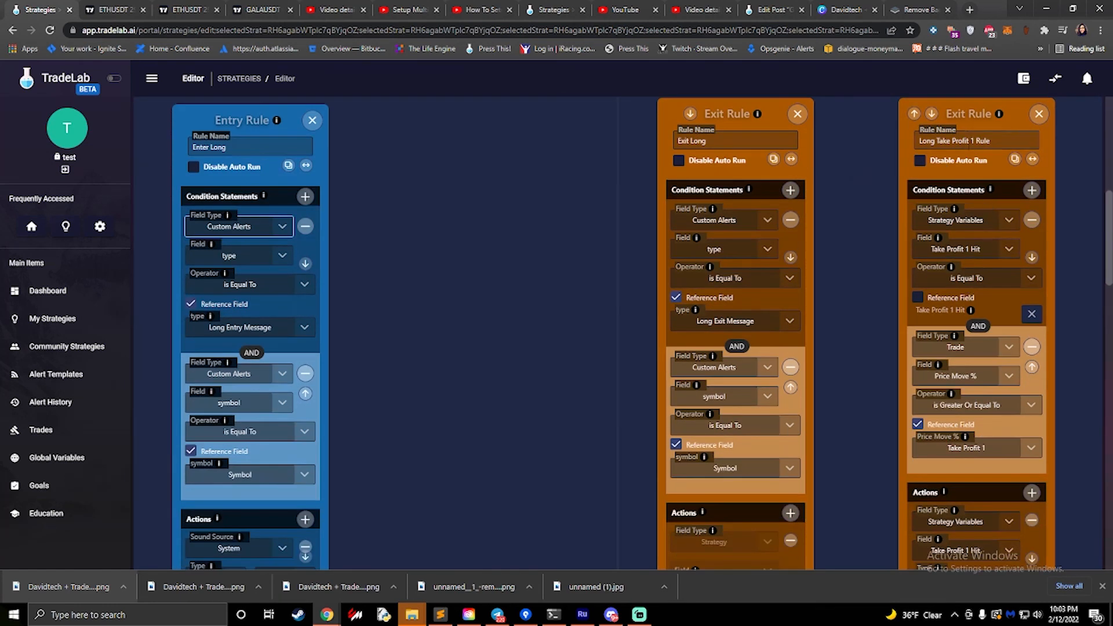
{"action": "scroll", "coordinate": [972, 232], "scroll_direction": "down", "scroll_amount": 1}
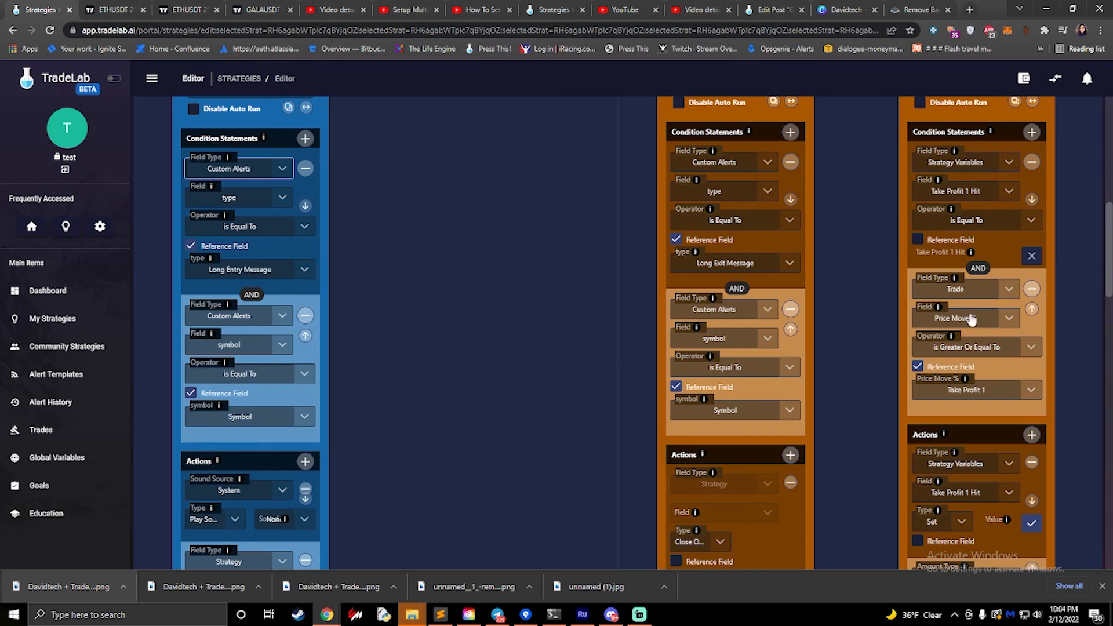
{"action": "left_click", "coordinate": [964, 290]}
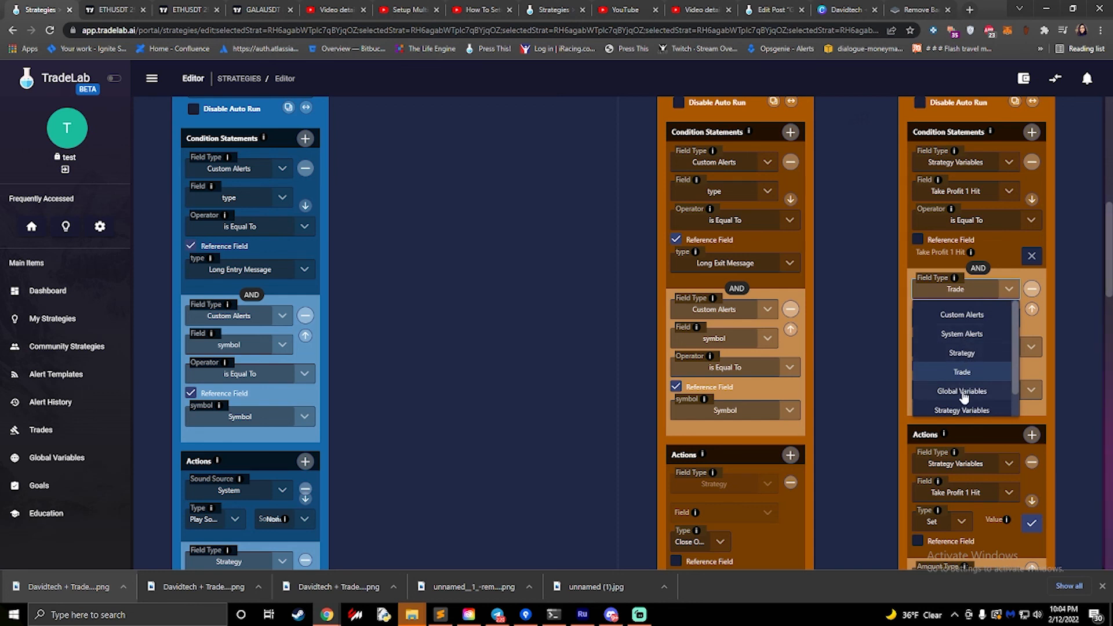
{"action": "scroll", "coordinate": [963, 397], "scroll_direction": "down", "scroll_amount": 1}
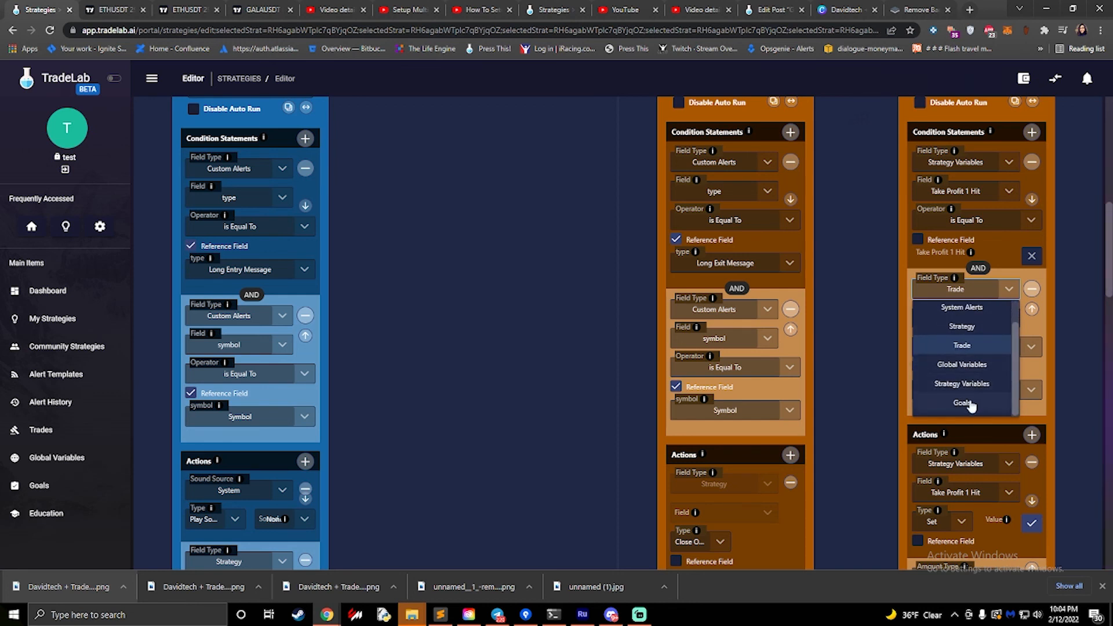
{"action": "scroll", "coordinate": [970, 405], "scroll_direction": "up", "scroll_amount": 1}
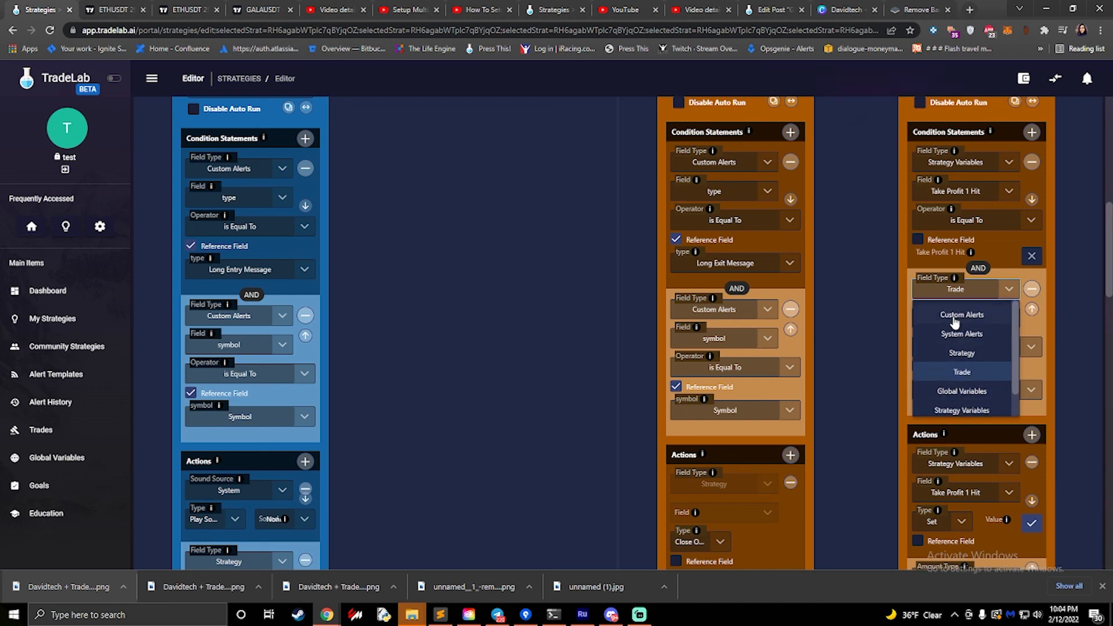
{"action": "left_click", "coordinate": [857, 308]}
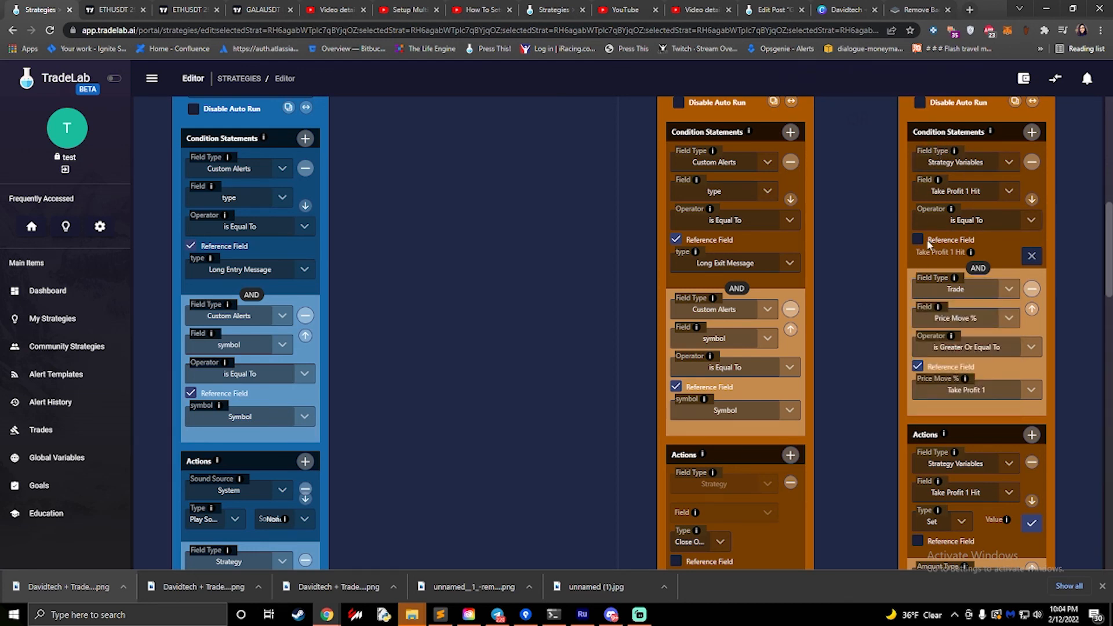
- Examine the conditions and actions of the three take-profit exit rules and the Long Stop Loss Rule's condition
{"action": "scroll", "coordinate": [933, 238], "scroll_direction": "up", "scroll_amount": 2}
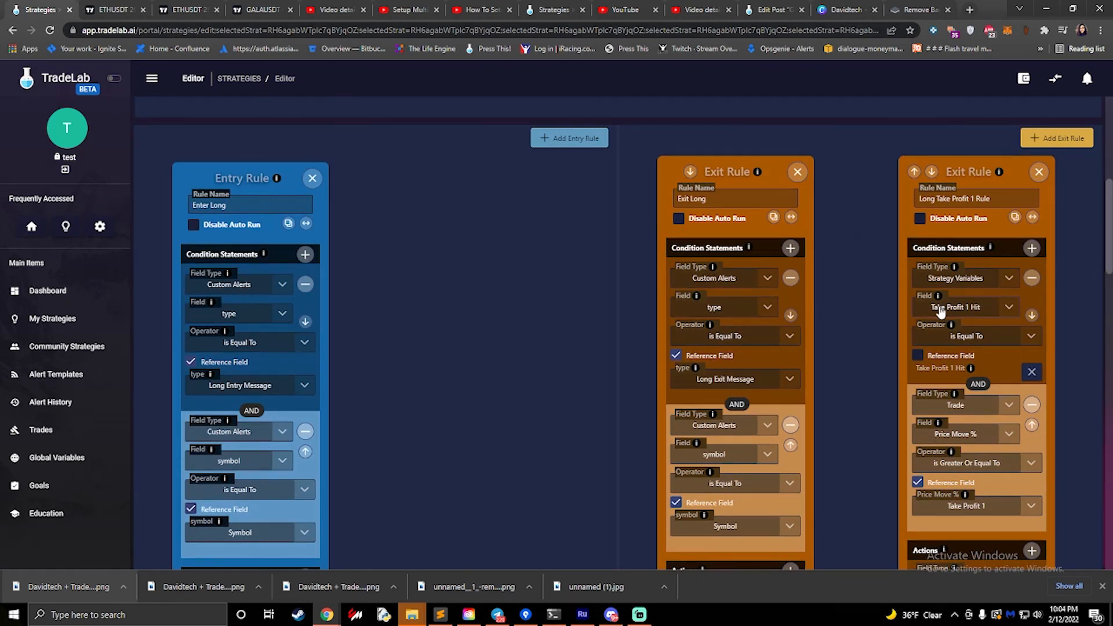
{"action": "scroll", "coordinate": [944, 293], "scroll_direction": "down", "scroll_amount": 3}
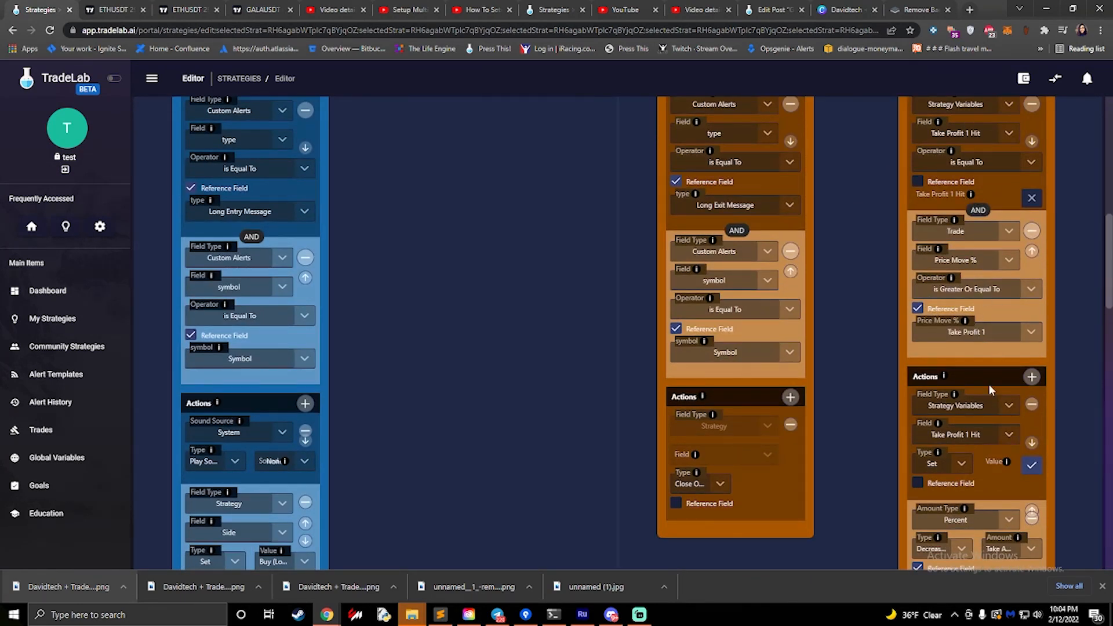
{"action": "scroll", "coordinate": [973, 274], "scroll_direction": "down", "scroll_amount": 3}
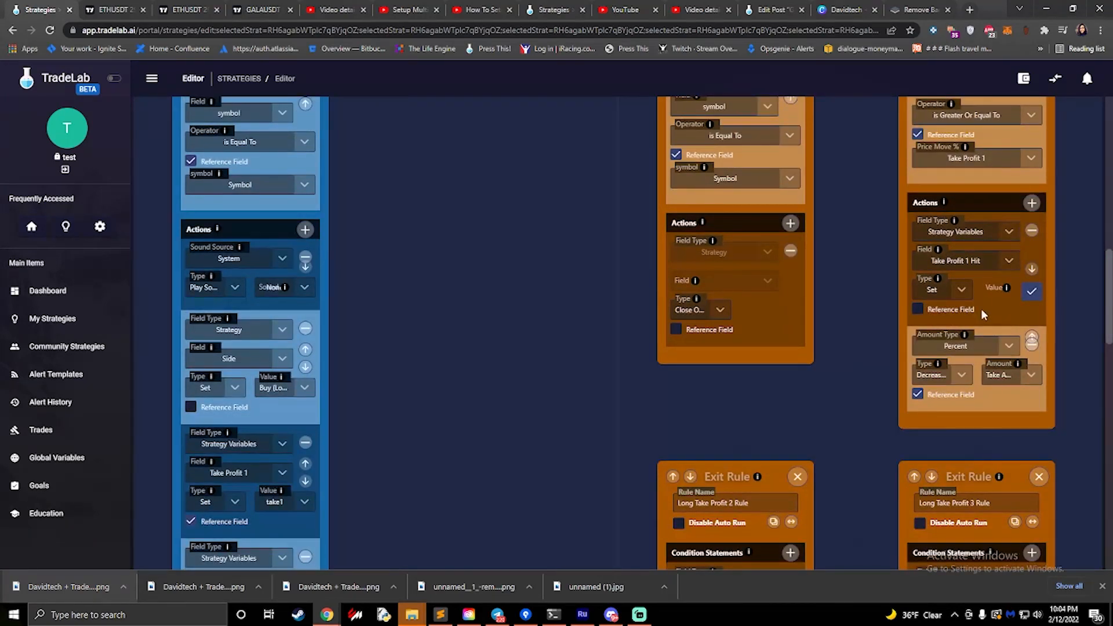
{"action": "scroll", "coordinate": [965, 307], "scroll_direction": "down", "scroll_amount": 10}
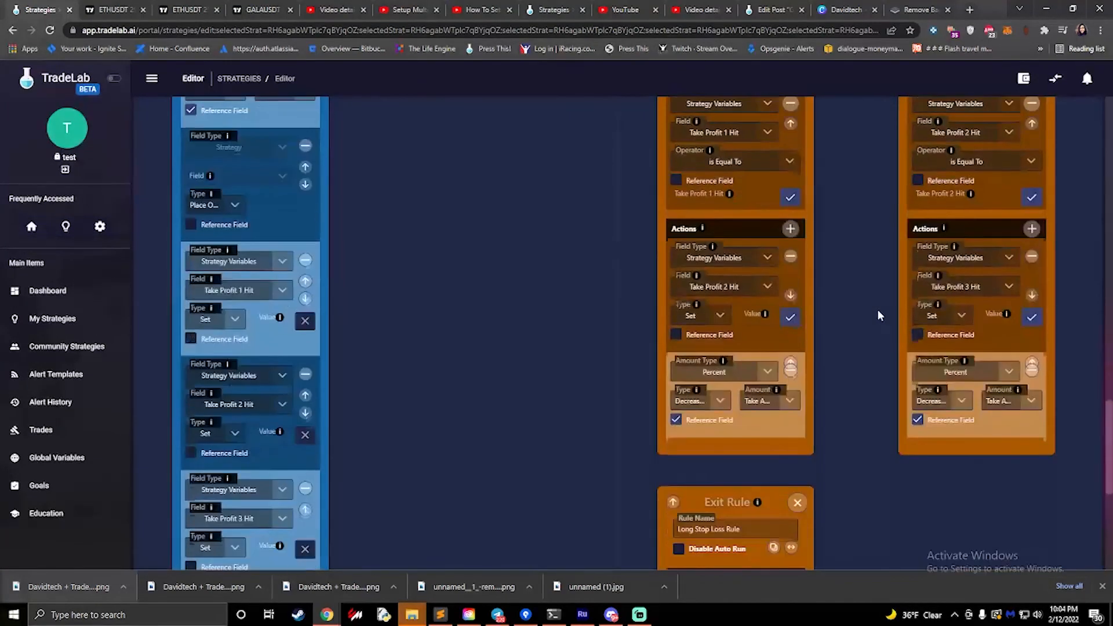
{"action": "scroll", "coordinate": [877, 316], "scroll_direction": "down", "scroll_amount": 3}
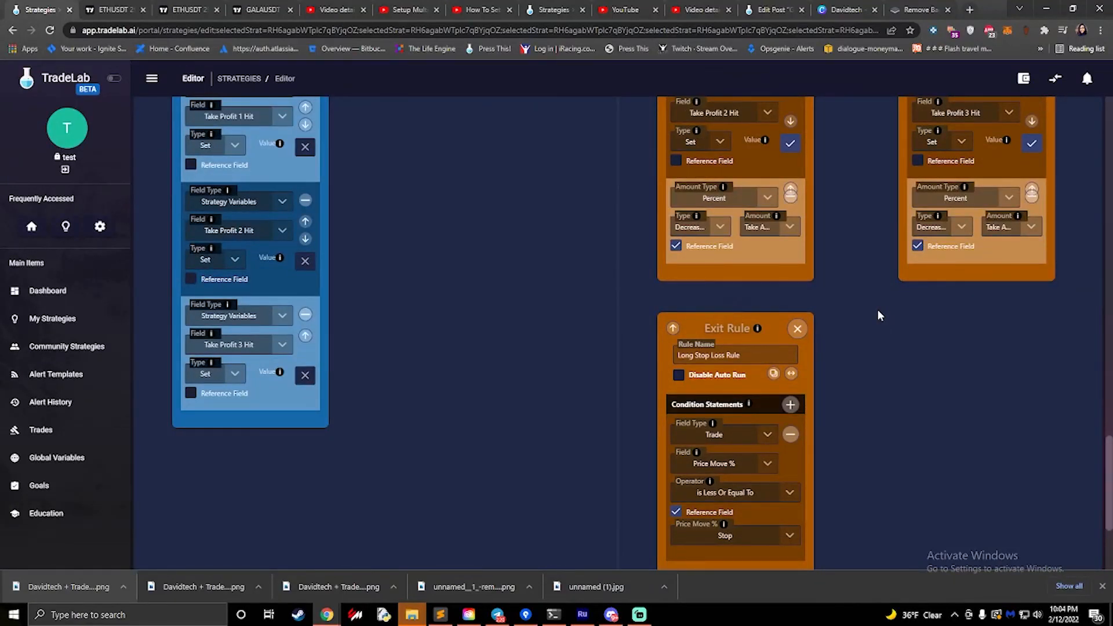
- Review the name, condition and action of the Long Stop Loss Rule
{"action": "scroll", "coordinate": [825, 322], "scroll_direction": "down", "scroll_amount": 3}
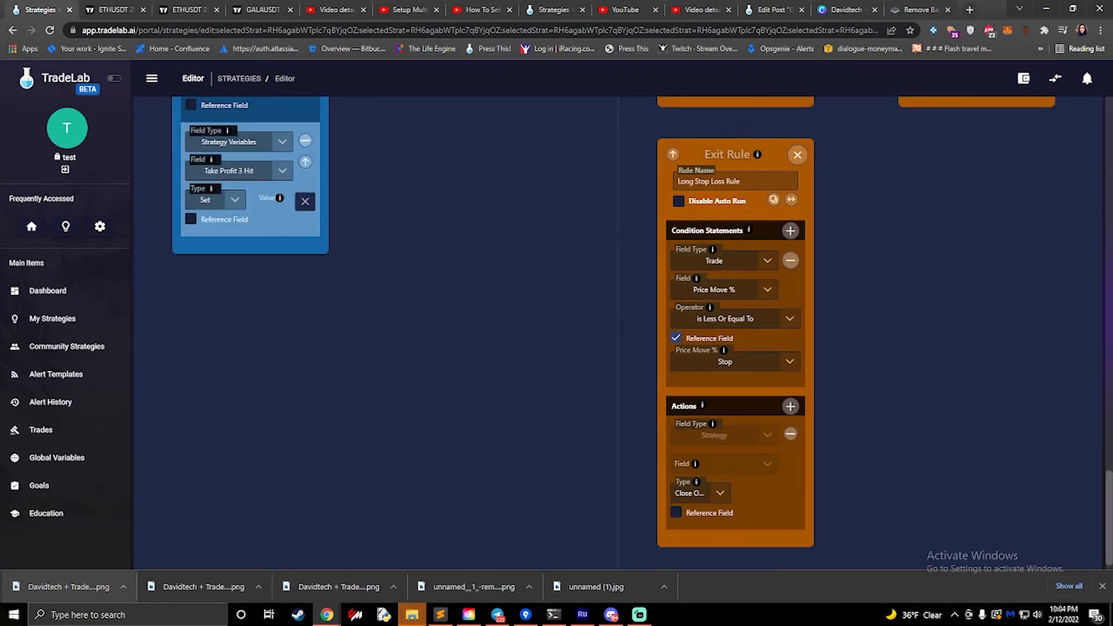
{"action": "triple_click", "coordinate": [740, 182]}
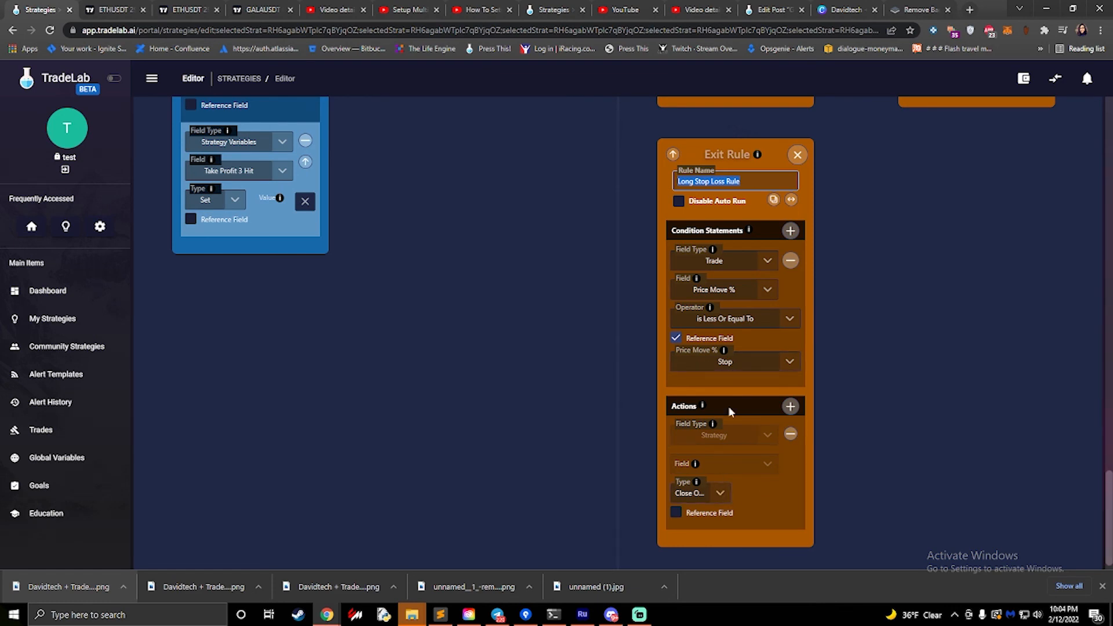
{"action": "scroll", "coordinate": [809, 352], "scroll_direction": "down", "scroll_amount": 3}
{"action": "scroll", "coordinate": [808, 352], "scroll_direction": "up", "scroll_amount": 10}
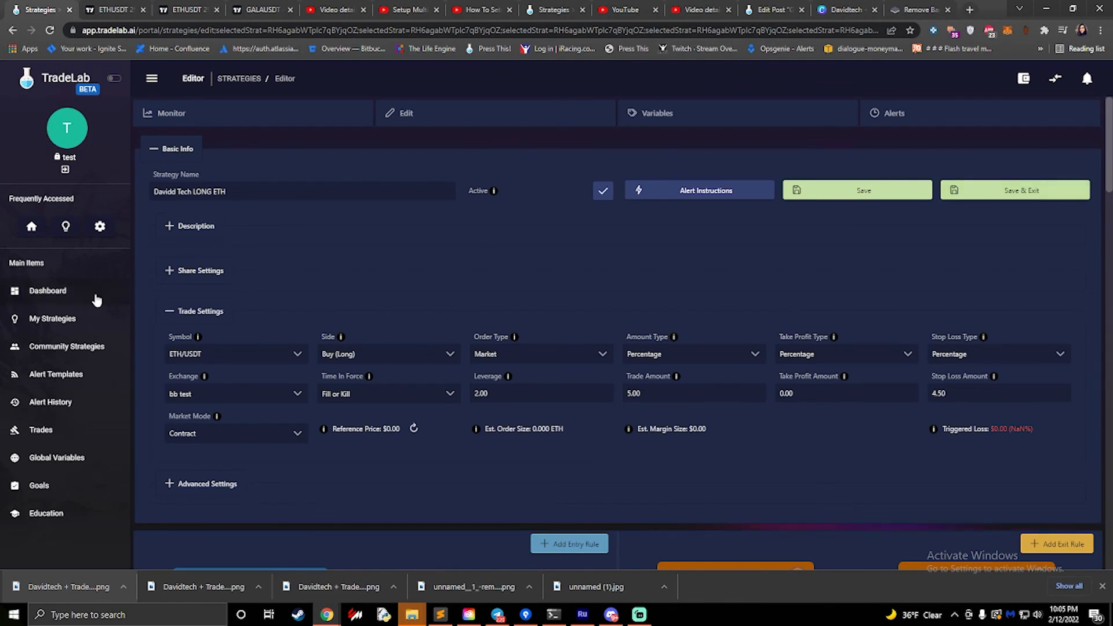
- Open the Davidd Tech SHORT ETH strategy from the strategies list and examine its trade settings and its entry, exit, take-profit and stop-loss rules
{"action": "left_click", "coordinate": [52, 318]}
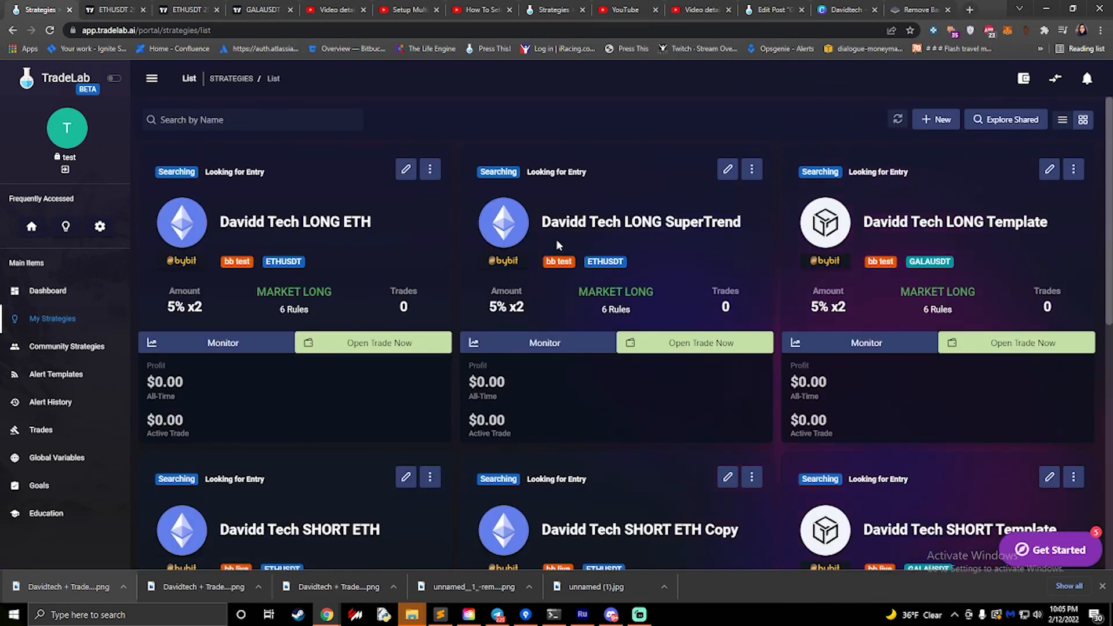
{"action": "left_click", "coordinate": [406, 478]}
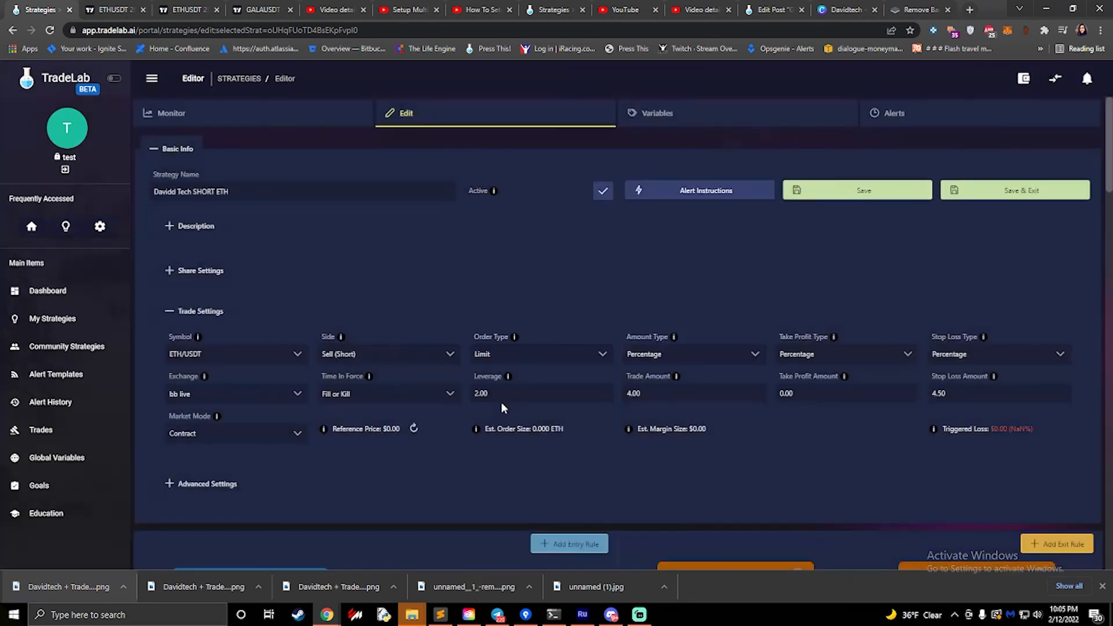
{"action": "scroll", "coordinate": [502, 407], "scroll_direction": "down", "scroll_amount": 5}
{"action": "scroll", "coordinate": [502, 402], "scroll_direction": "down", "scroll_amount": 5}
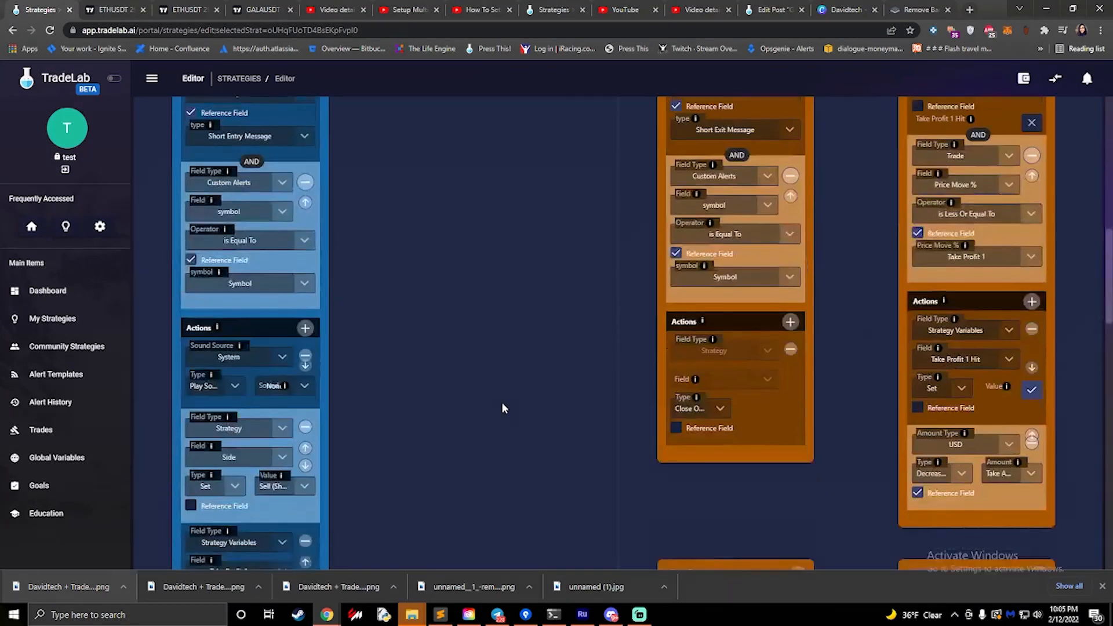
{"action": "scroll", "coordinate": [883, 266], "scroll_direction": "up", "scroll_amount": 2}
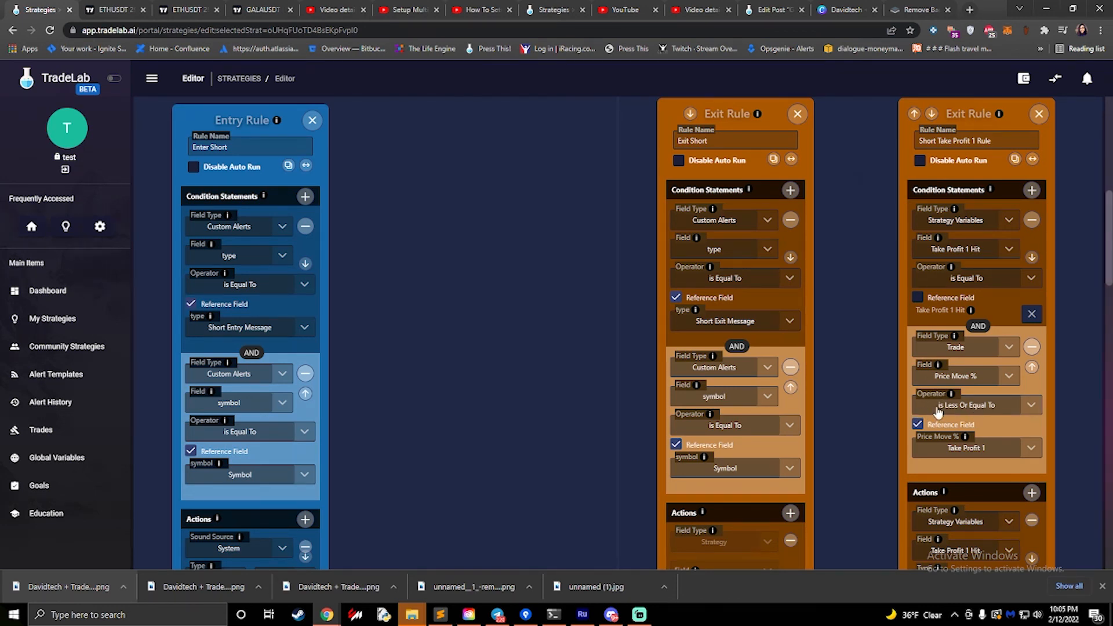
{"action": "scroll", "coordinate": [888, 422], "scroll_direction": "down", "scroll_amount": 4}
{"action": "scroll", "coordinate": [880, 422], "scroll_direction": "down", "scroll_amount": 7}
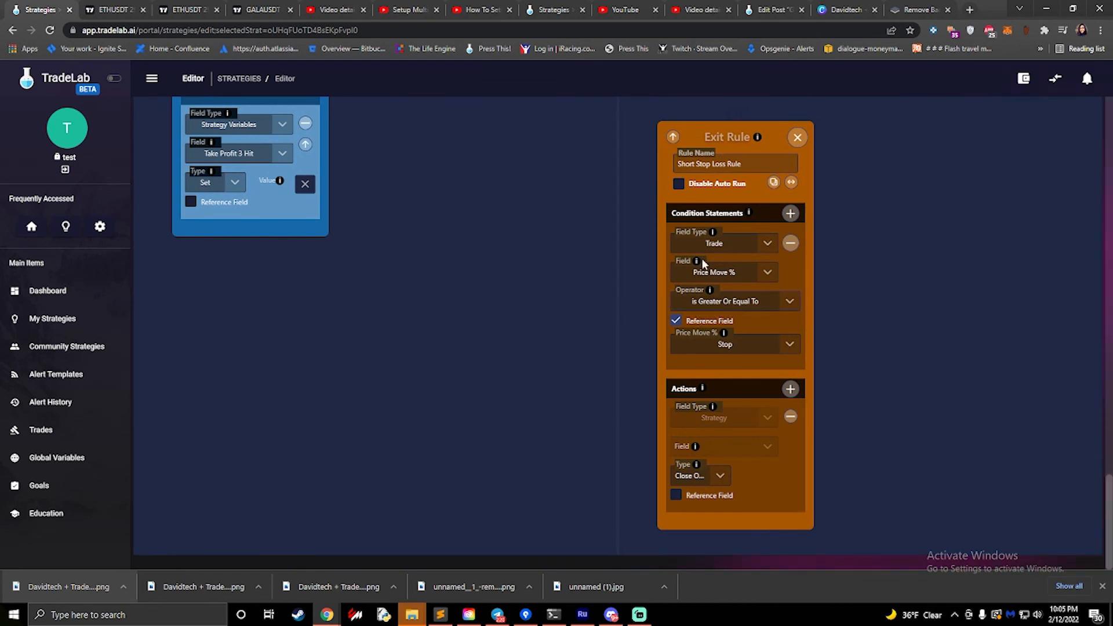
{"action": "scroll", "coordinate": [640, 275], "scroll_direction": "up", "scroll_amount": 15}
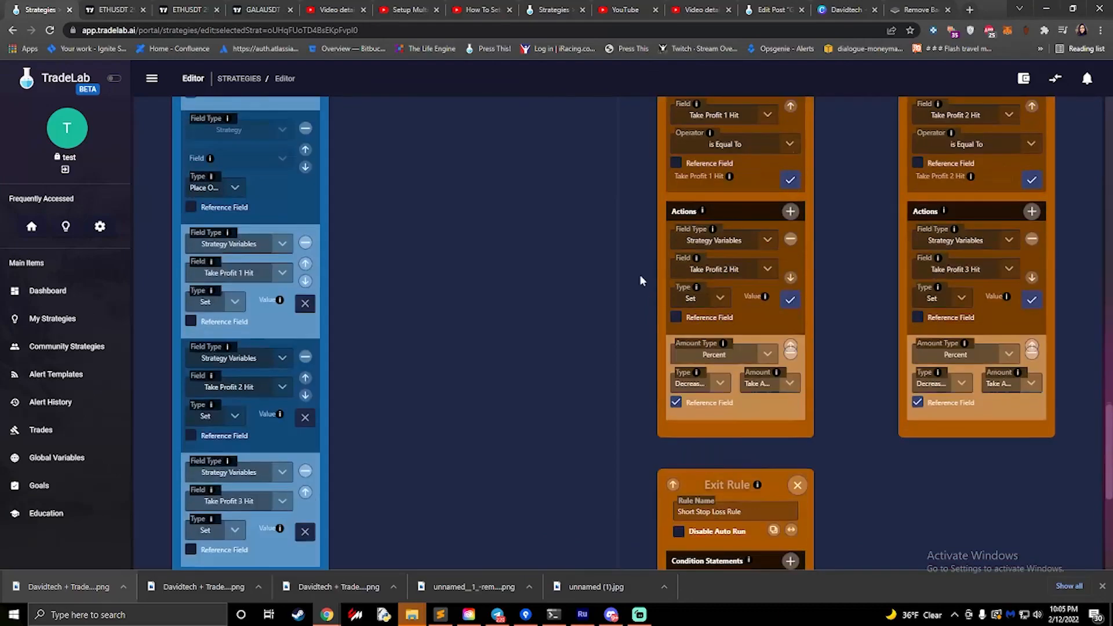
{"action": "scroll", "coordinate": [641, 276], "scroll_direction": "up", "scroll_amount": 5}
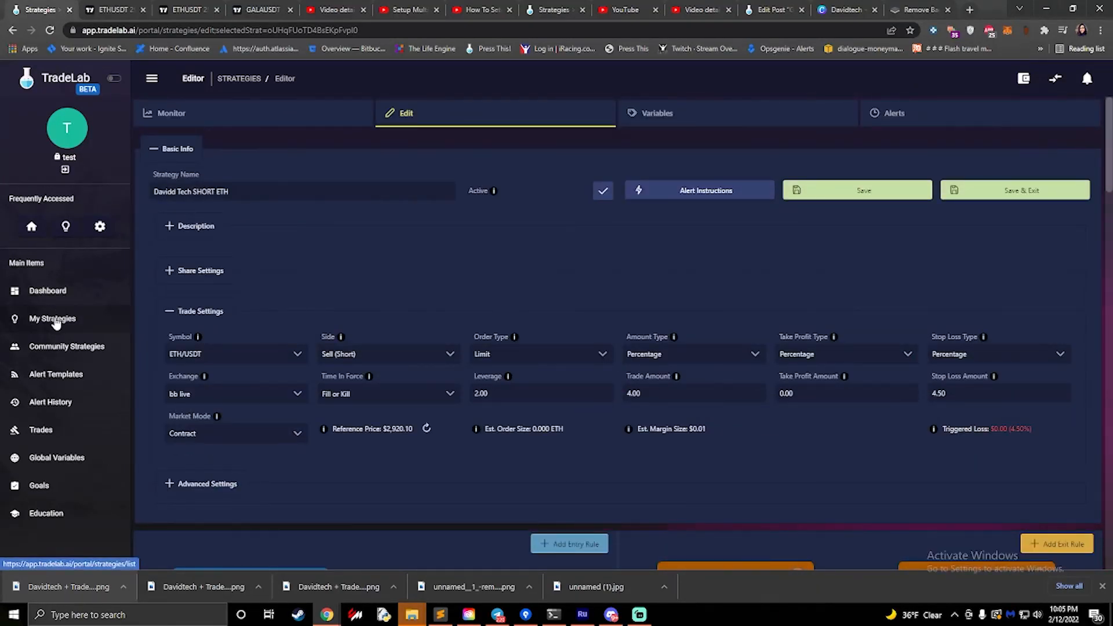
- Copy the Davidd Tech COMBO Template from the community strategies into the account's own strategies
{"action": "left_click", "coordinate": [56, 322]}
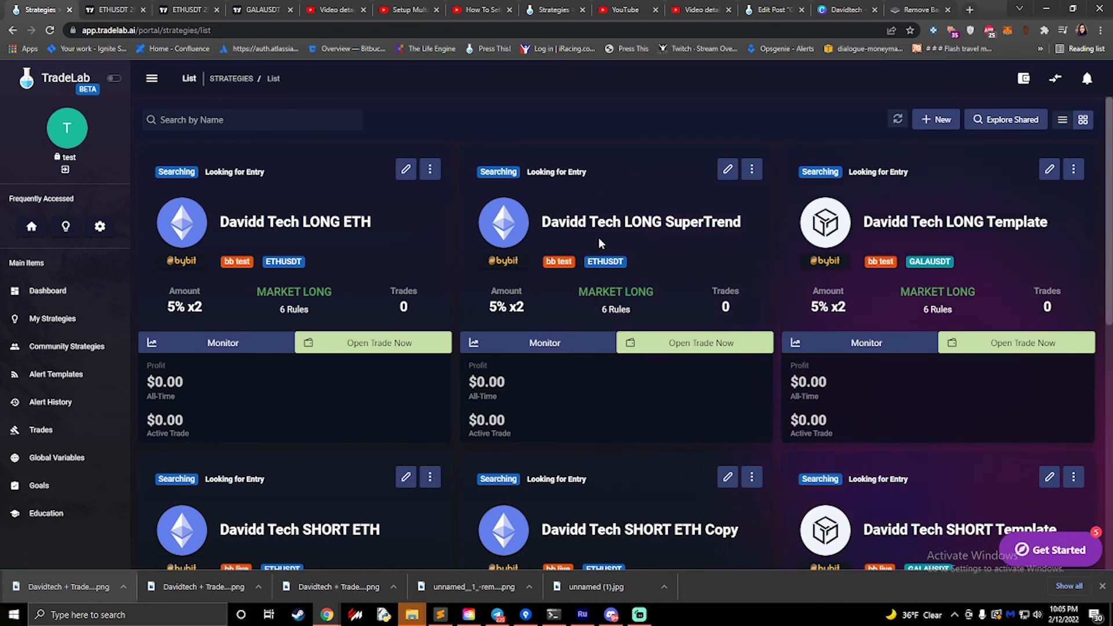
{"action": "left_click", "coordinate": [79, 347]}
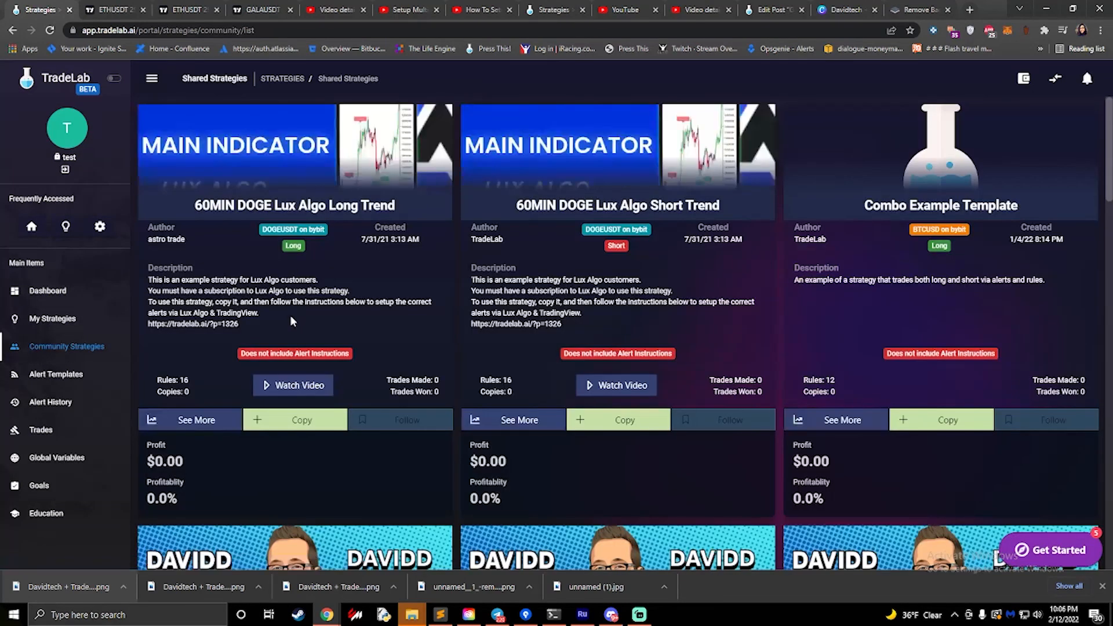
{"action": "scroll", "coordinate": [289, 315], "scroll_direction": "down", "scroll_amount": 7}
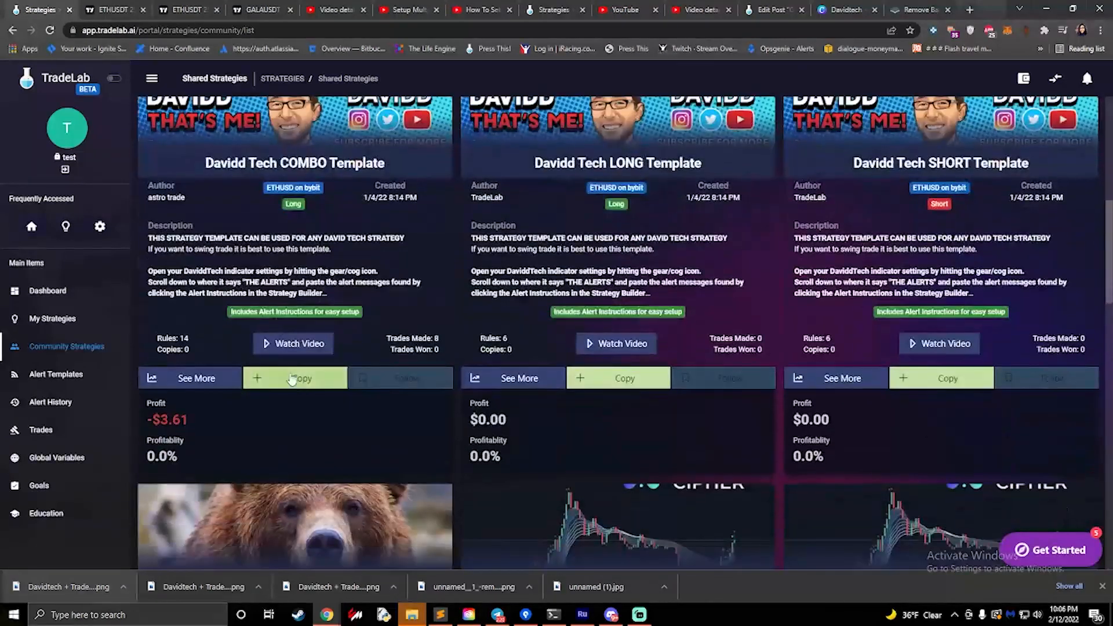
{"action": "left_click", "coordinate": [279, 375]}
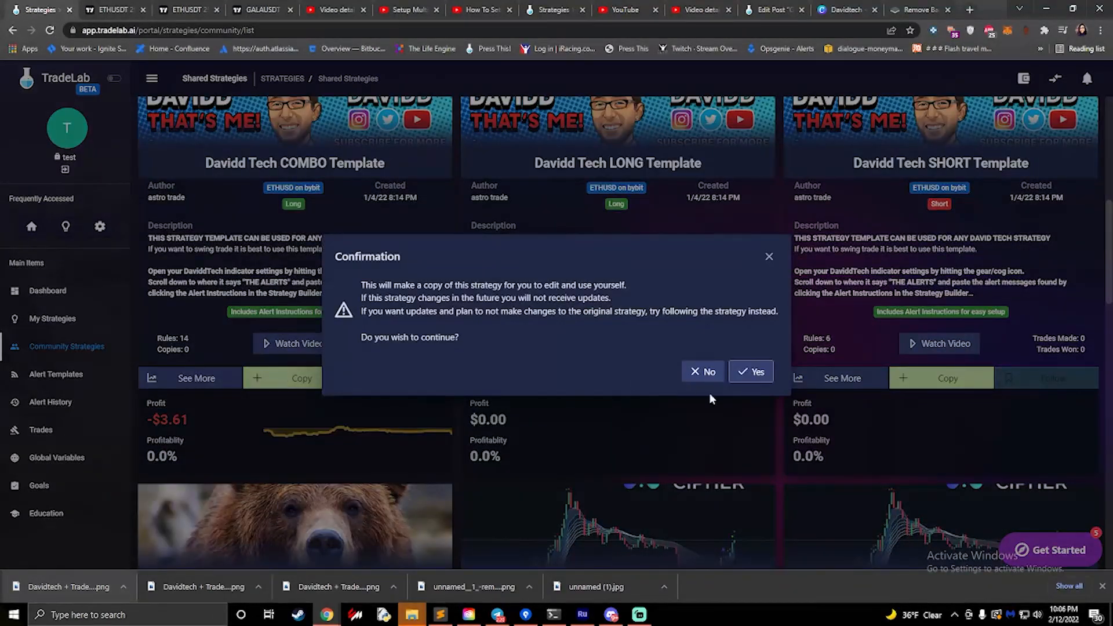
{"action": "left_click", "coordinate": [751, 371]}
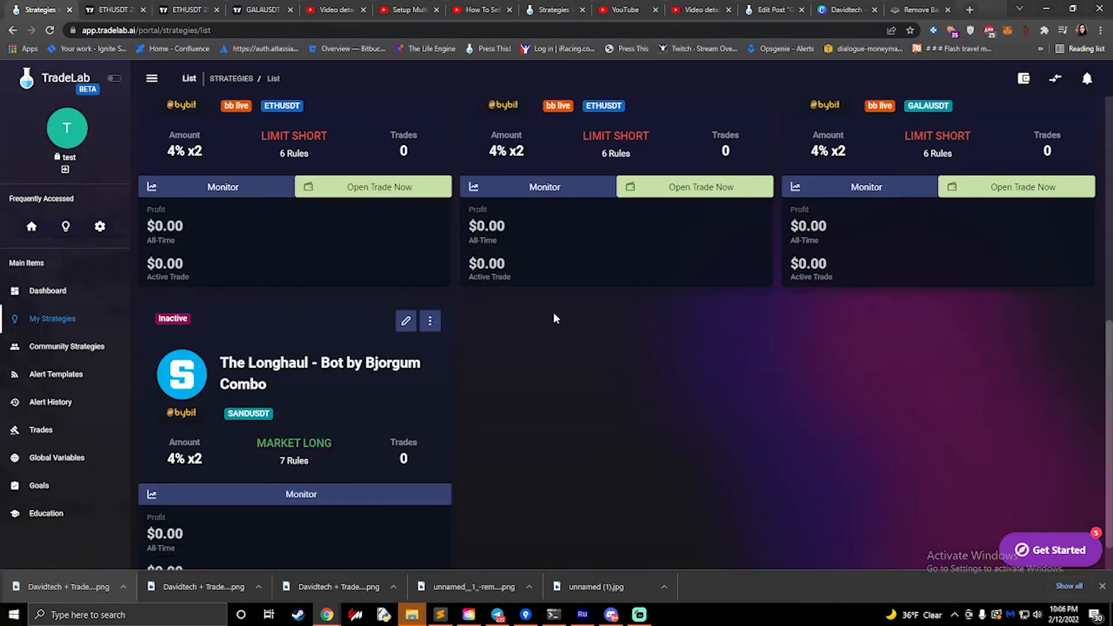
- Open the copied Davidd Tech COMBO Template for editing and permanently decline its strategy setup walkthrough
{"action": "scroll", "coordinate": [556, 307], "scroll_direction": "up", "scroll_amount": 5}
{"action": "scroll", "coordinate": [557, 310], "scroll_direction": "up", "scroll_amount": 3}
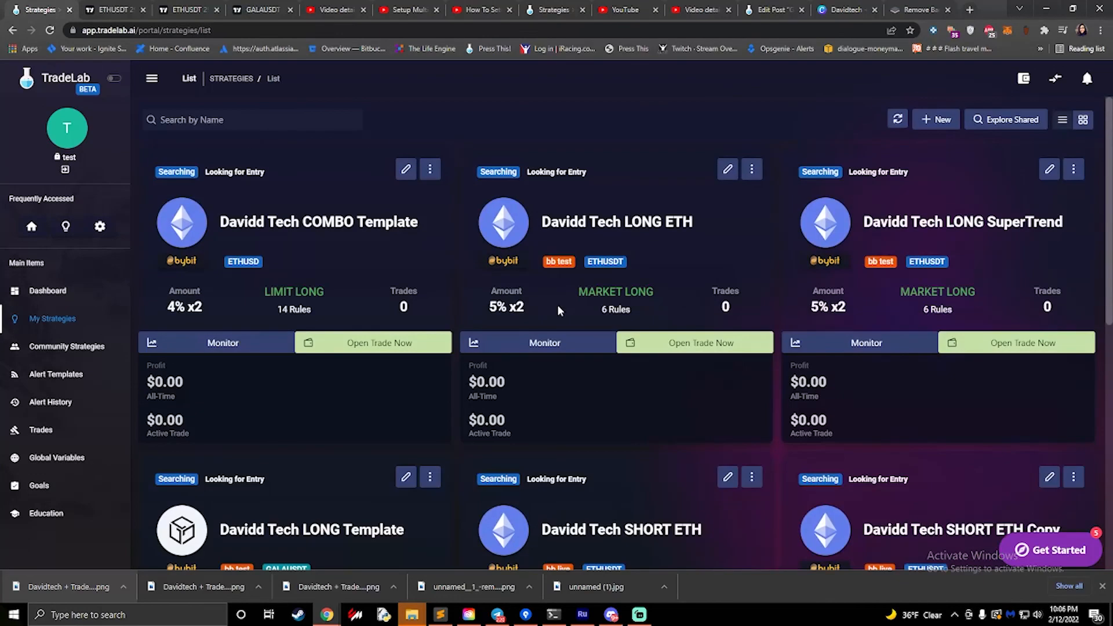
{"action": "left_click", "coordinate": [407, 168]}
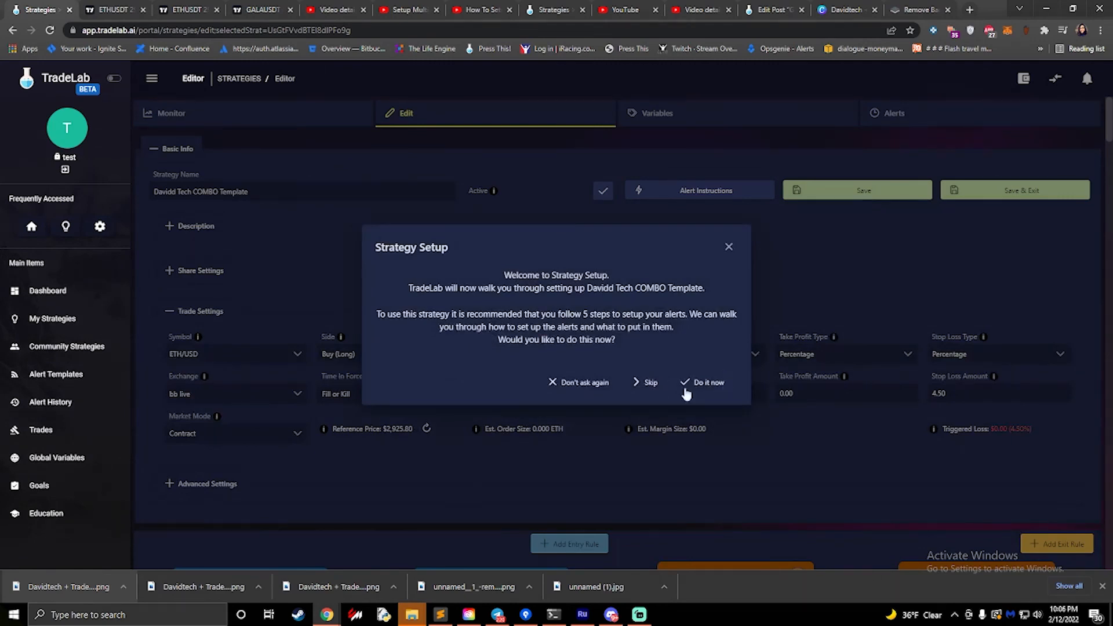
{"action": "left_click", "coordinate": [582, 384]}
- Compare the names and conditions of the Enter Long and Enter Short entry rules, and check the strategy's trade settings
{"action": "scroll", "coordinate": [376, 298], "scroll_direction": "down", "scroll_amount": 9}
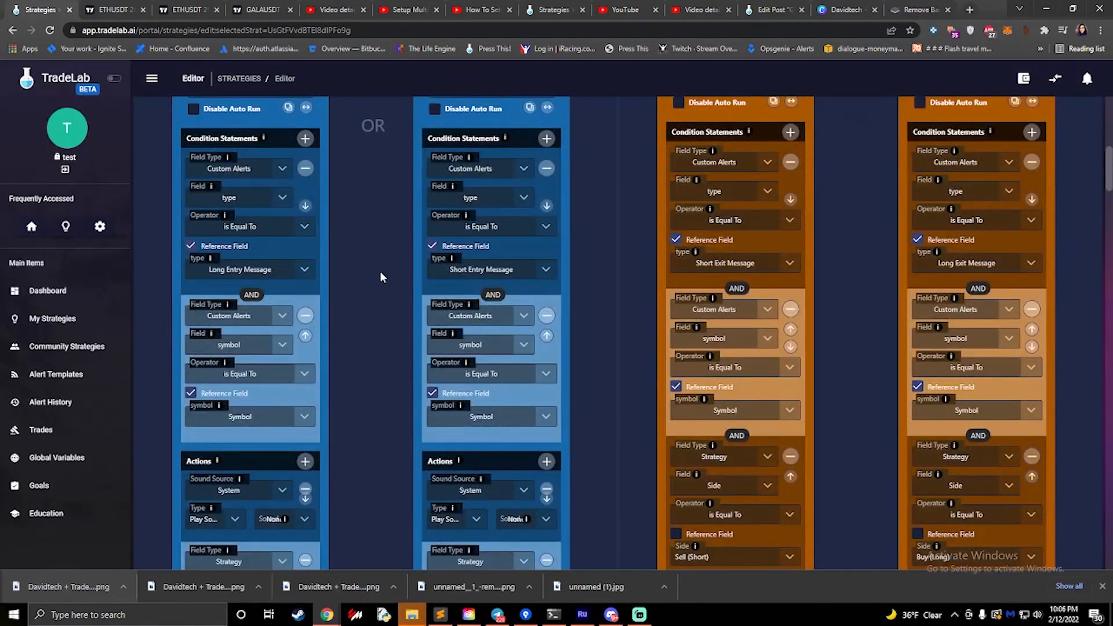
{"action": "scroll", "coordinate": [377, 273], "scroll_direction": "up", "scroll_amount": 2}
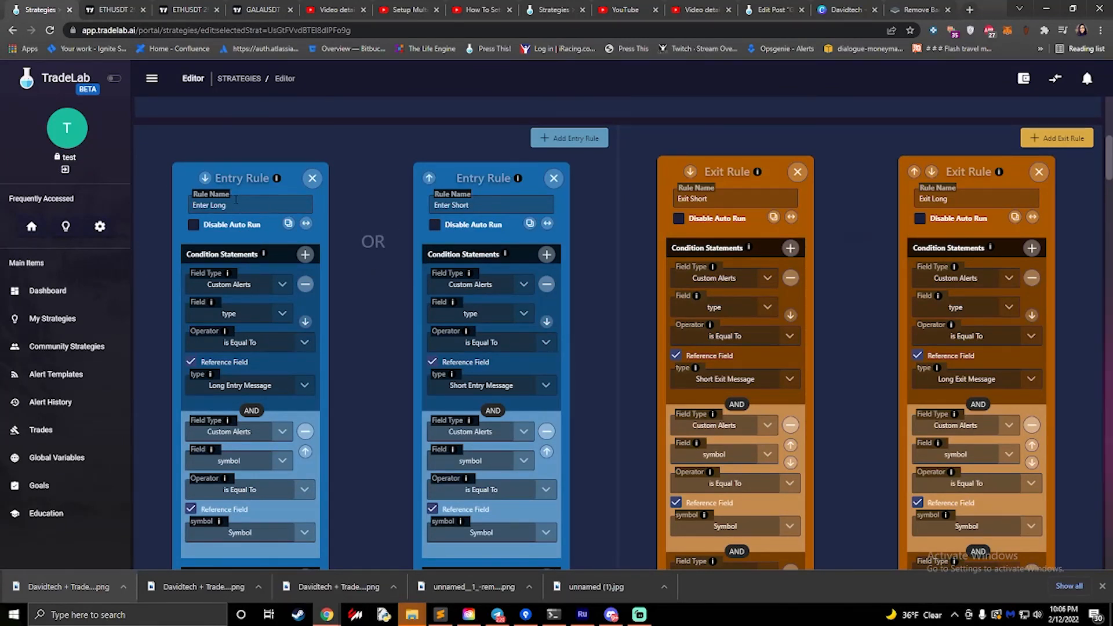
{"action": "left_click_drag", "start_coordinate": [236, 200], "coordinate": [154, 198]}
{"action": "left_click_drag", "start_coordinate": [484, 204], "coordinate": [356, 209]}
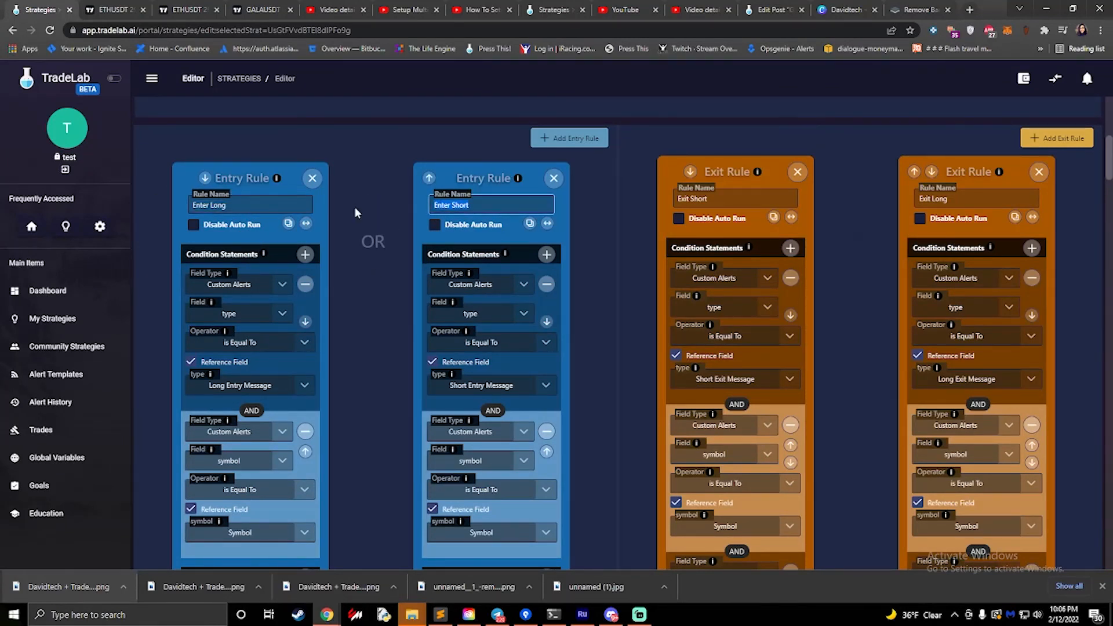
{"action": "scroll", "coordinate": [344, 261], "scroll_direction": "down", "scroll_amount": 1}
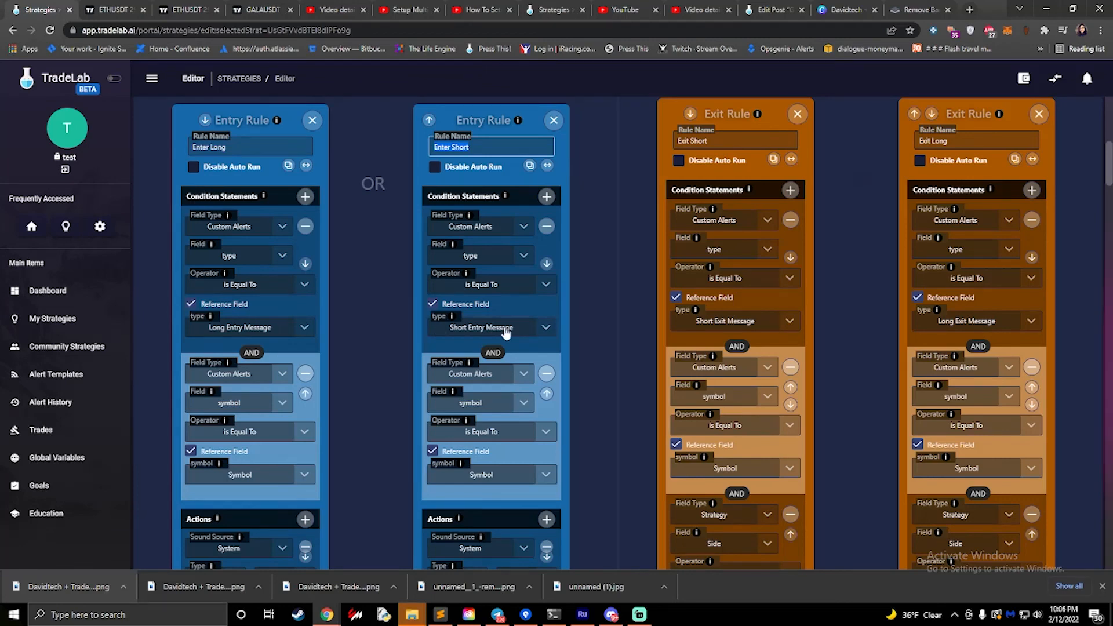
{"action": "scroll", "coordinate": [371, 264], "scroll_direction": "up", "scroll_amount": 7}
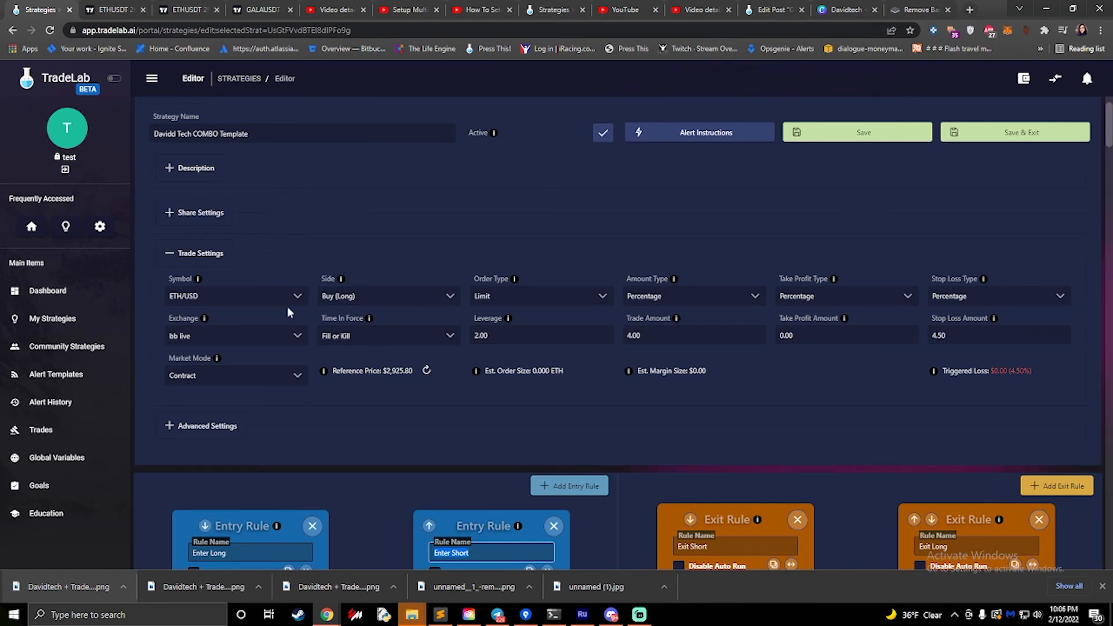
- Return to the strategies list, saving the Davidd Tech COMBO Template on leaving the editor
{"action": "left_click", "coordinate": [52, 318]}
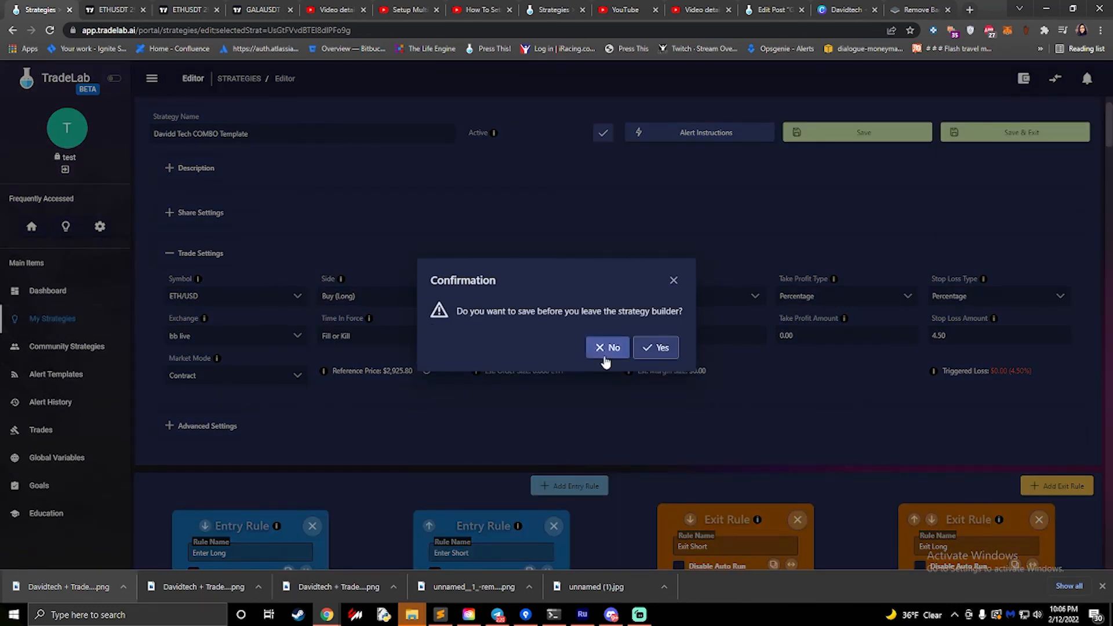
{"action": "left_click", "coordinate": [657, 348]}
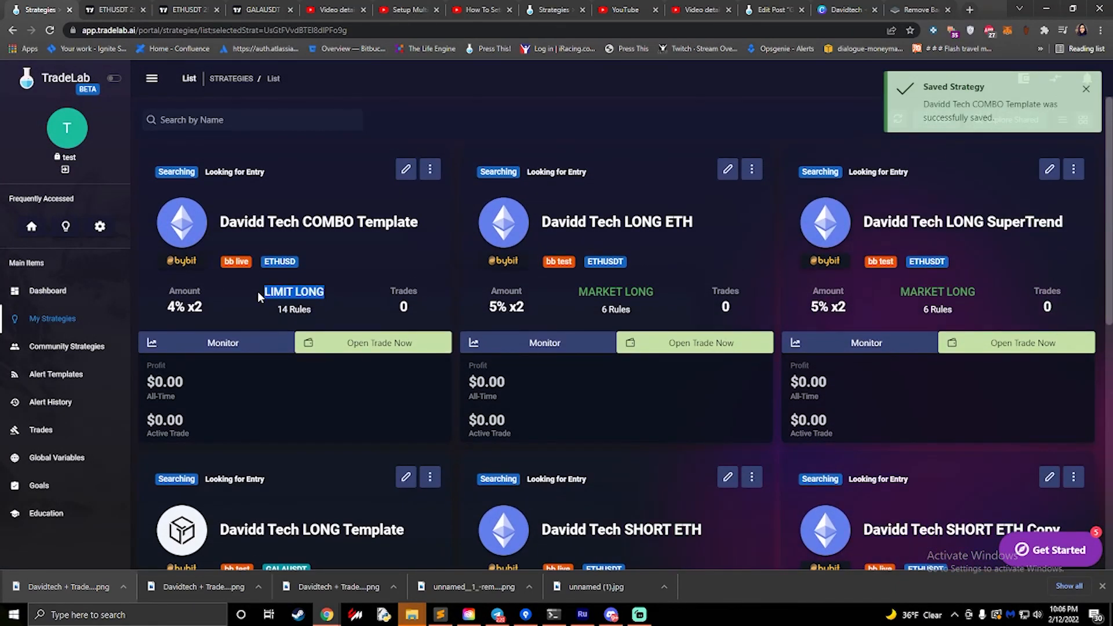
- Reopen the Davidd Tech COMBO Template and review the conditions and actions of its long and short entry and exit rules
{"action": "left_click", "coordinate": [405, 169]}
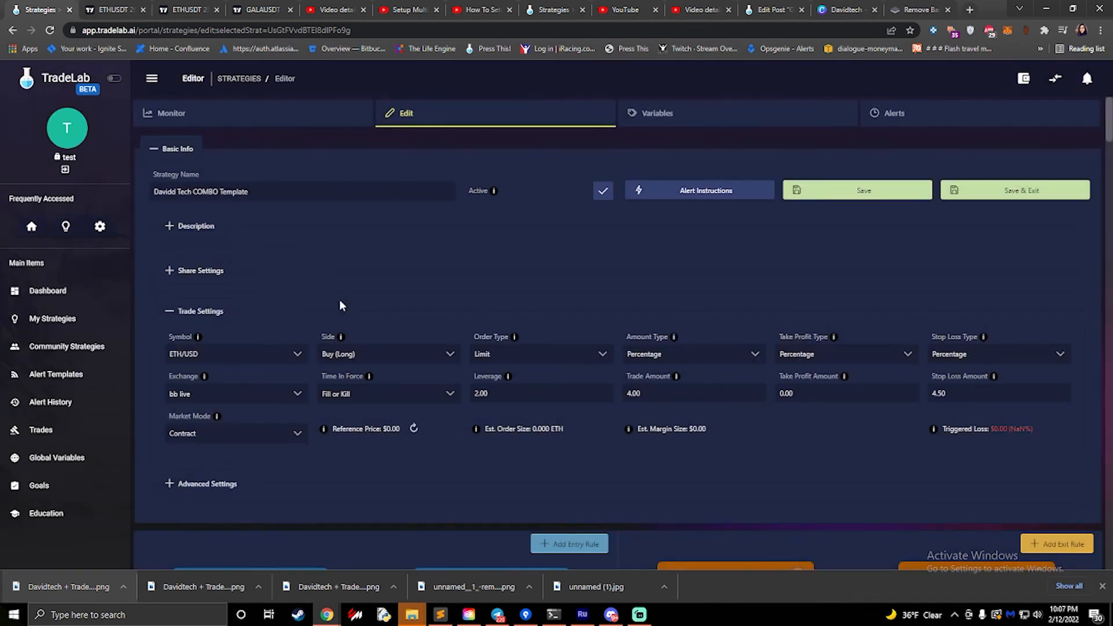
{"action": "scroll", "coordinate": [339, 305], "scroll_direction": "down", "scroll_amount": 1}
{"action": "scroll", "coordinate": [344, 313], "scroll_direction": "down", "scroll_amount": 6}
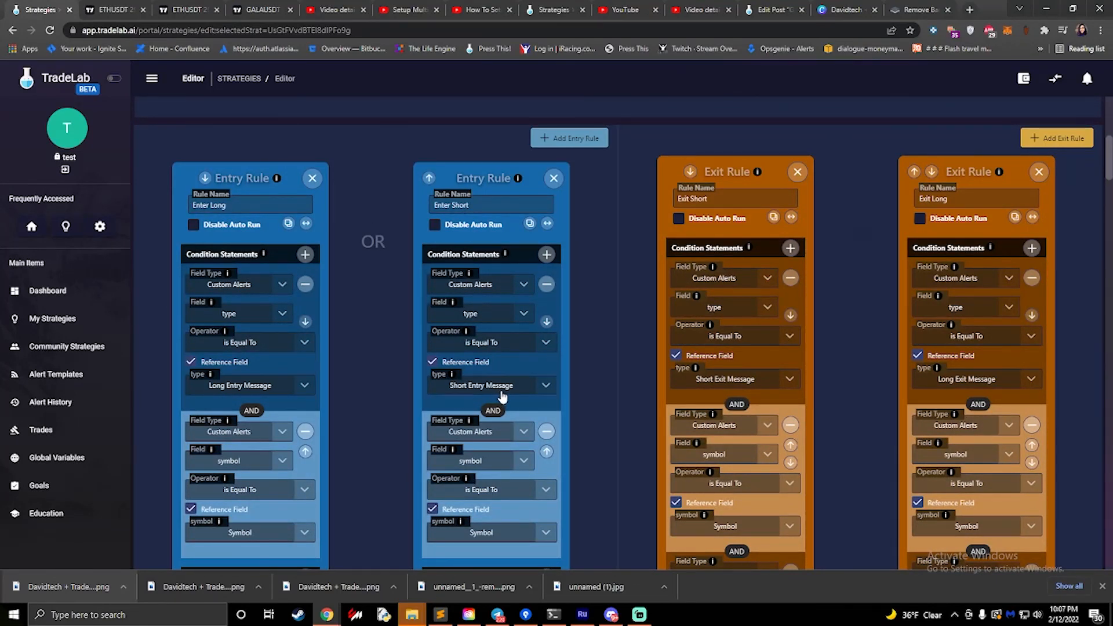
{"action": "scroll", "coordinate": [502, 396], "scroll_direction": "down", "scroll_amount": 2}
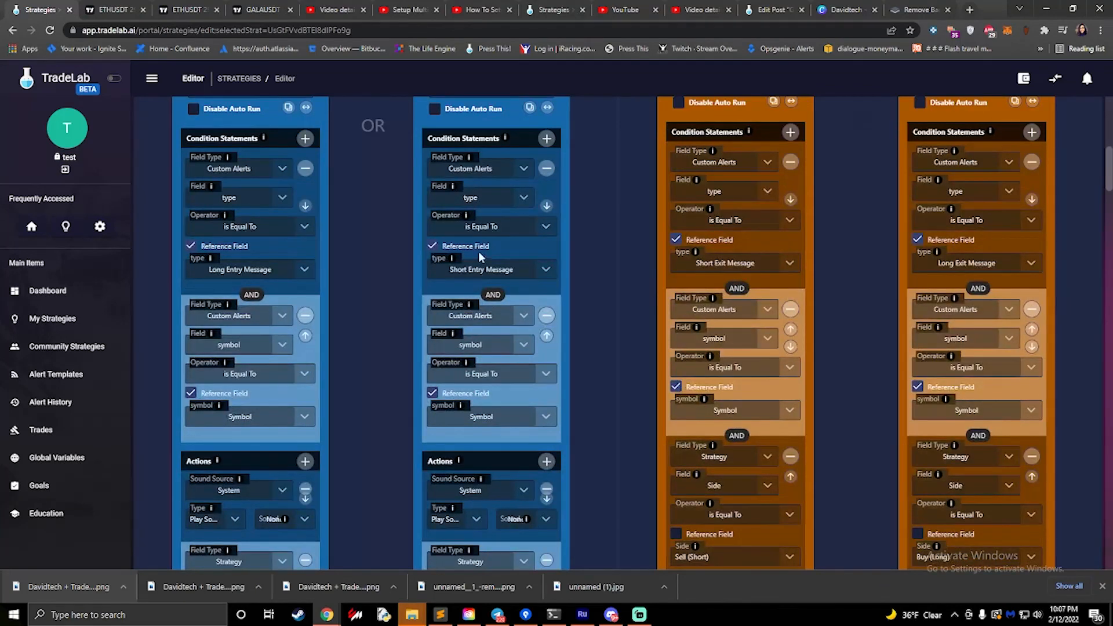
{"action": "scroll", "coordinate": [458, 394], "scroll_direction": "down", "scroll_amount": 3}
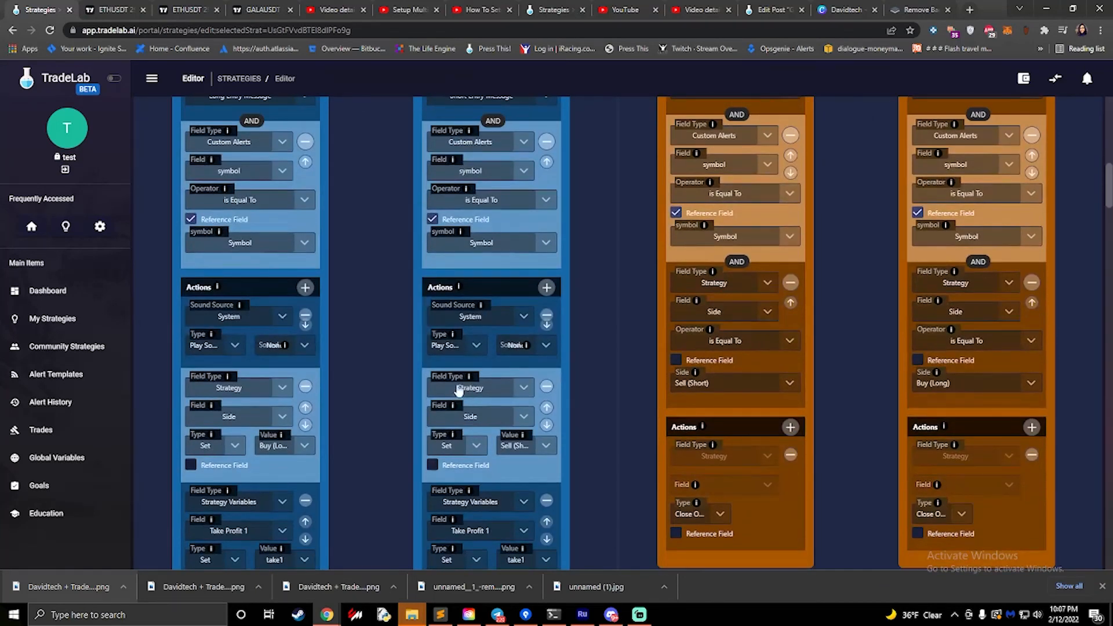
{"action": "scroll", "coordinate": [477, 327], "scroll_direction": "down", "scroll_amount": 2}
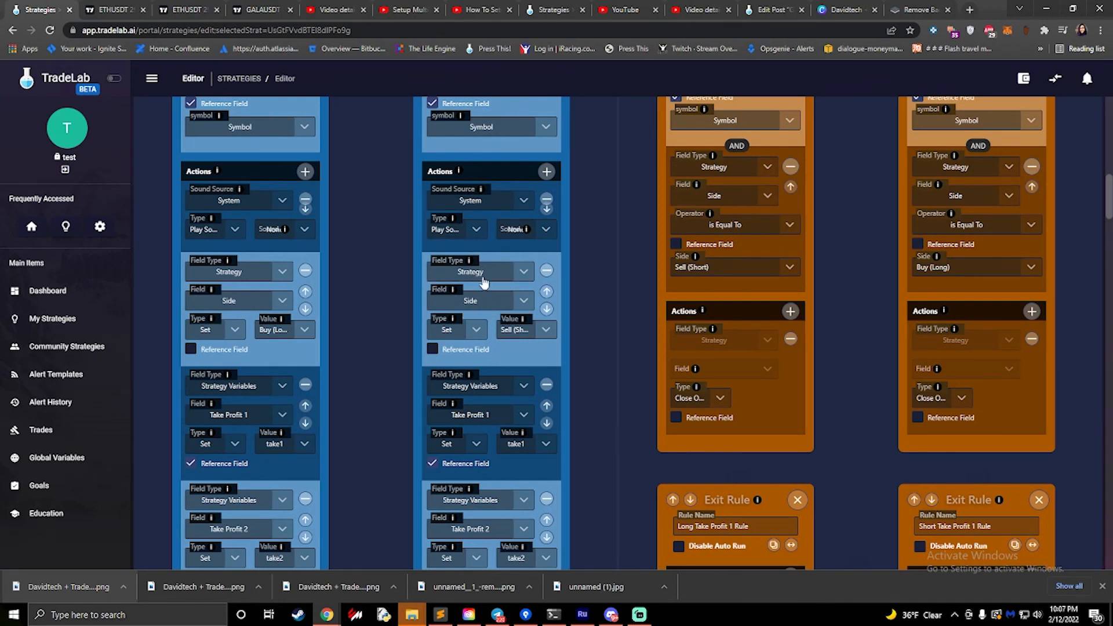
- Check the values available for the Side action in the Enter Short and Enter Long rules, leaving both selections as they are
{"action": "left_click", "coordinate": [513, 331]}
{"action": "left_click", "coordinate": [544, 330]}
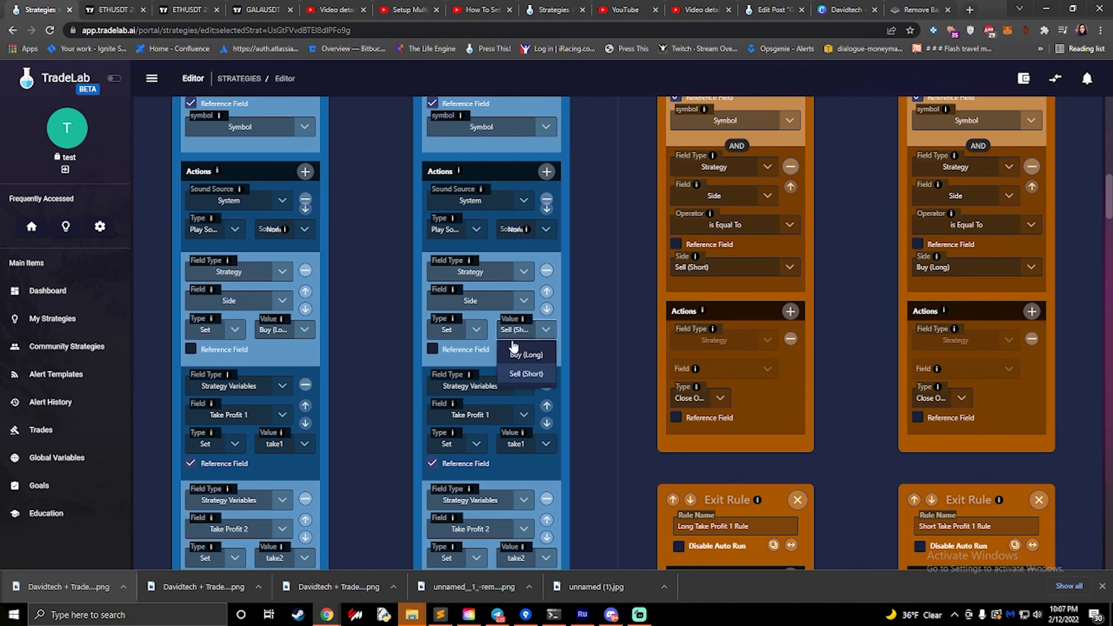
{"action": "left_click", "coordinate": [368, 338]}
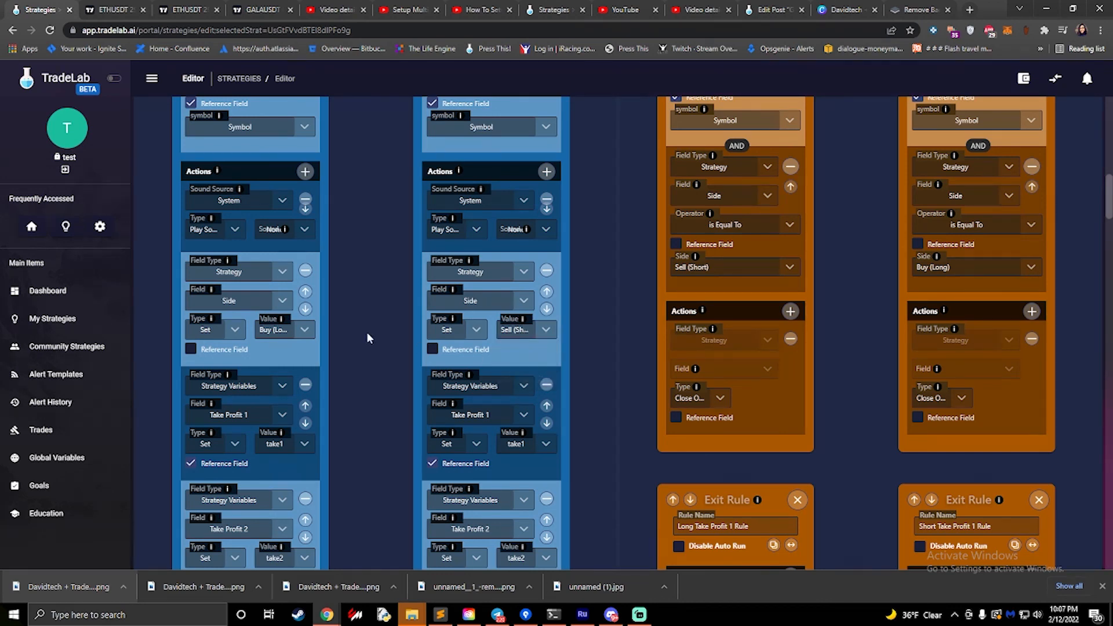
{"action": "scroll", "coordinate": [353, 312], "scroll_direction": "up", "scroll_amount": 6}
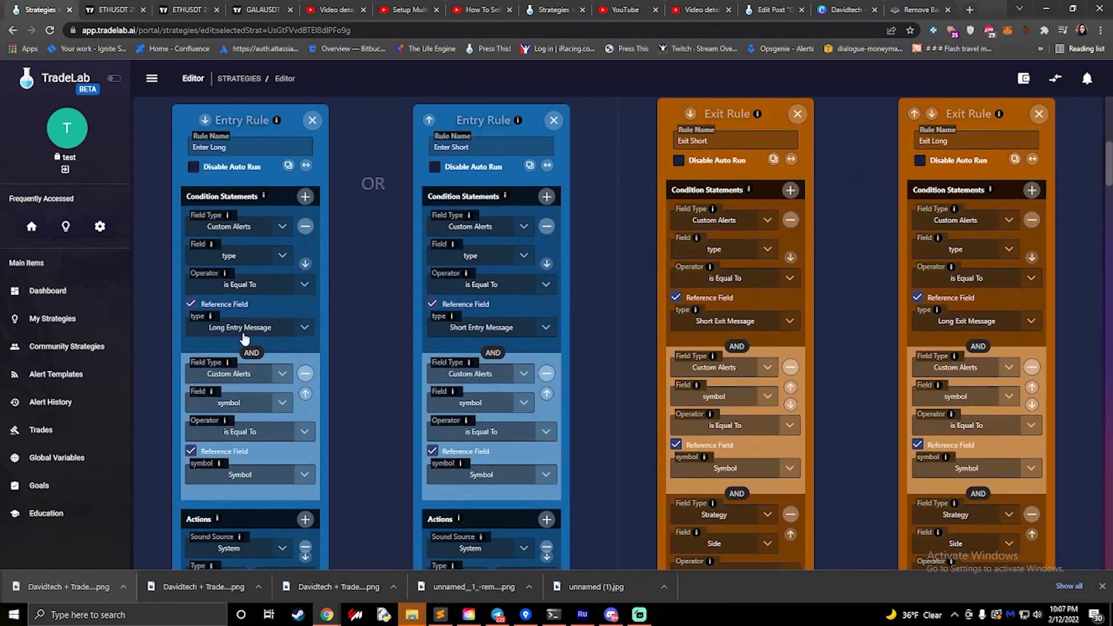
{"action": "scroll", "coordinate": [269, 336], "scroll_direction": "down", "scroll_amount": 4}
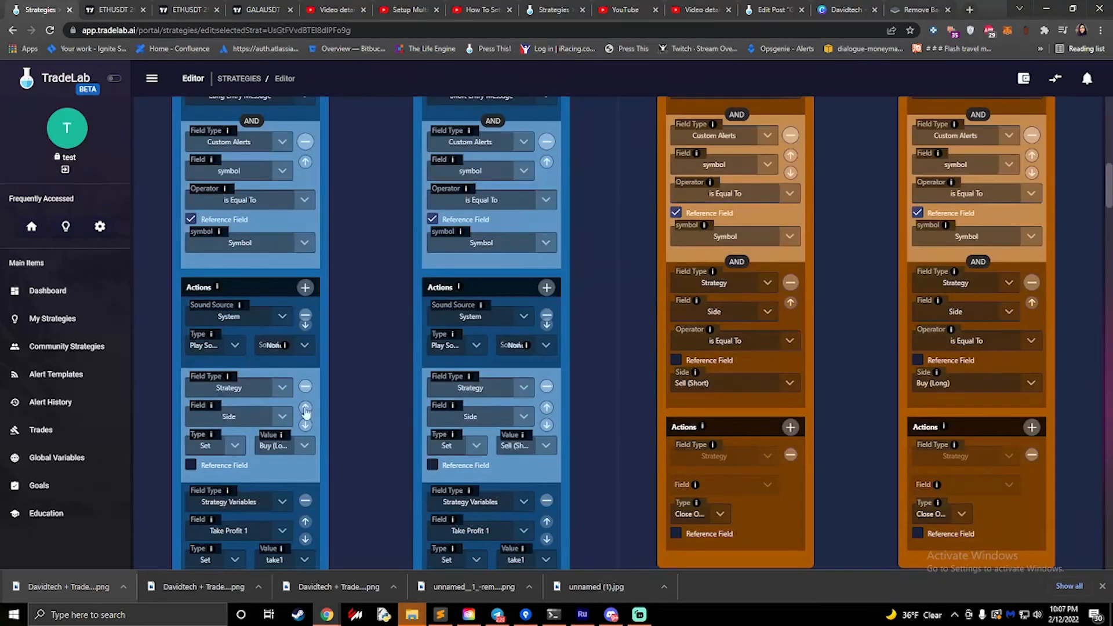
{"action": "left_click", "coordinate": [306, 450]}
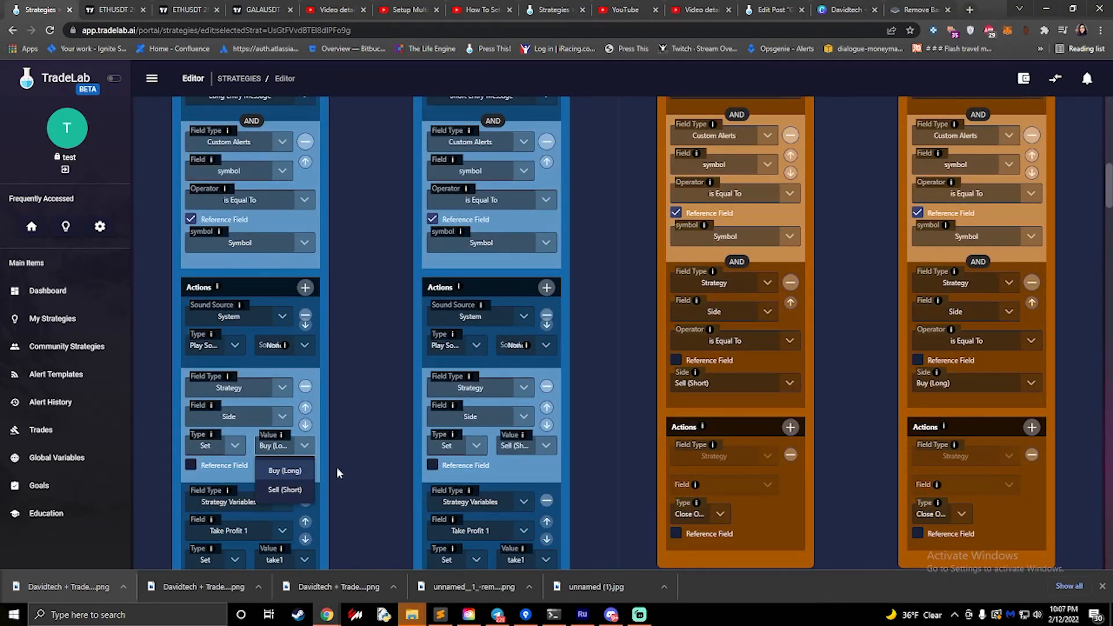
{"action": "left_click", "coordinate": [361, 455]}
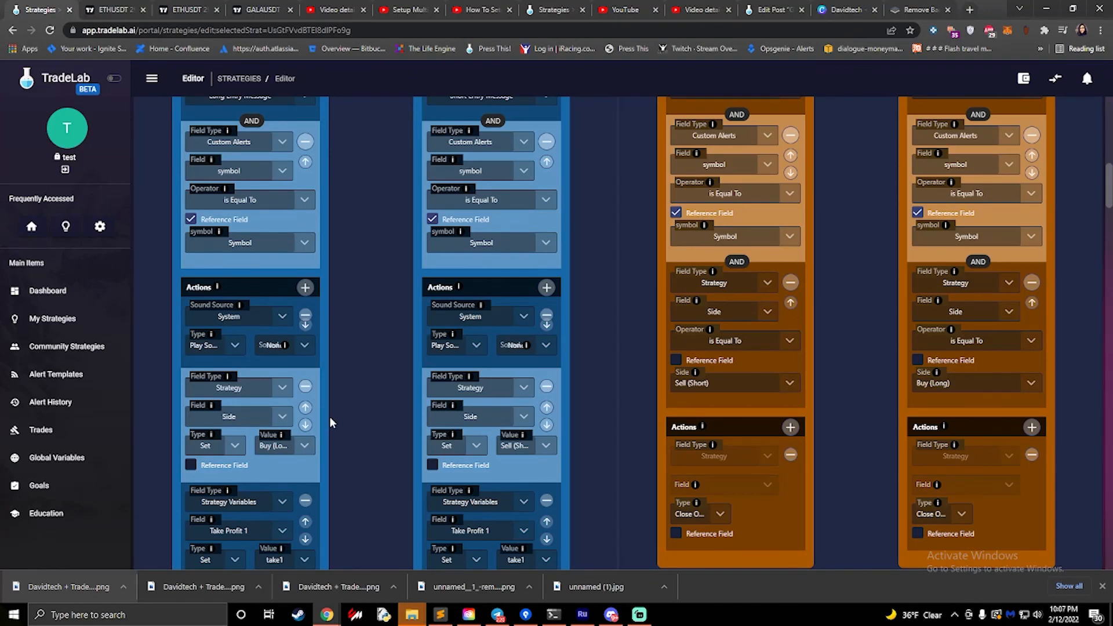
- Check the strategy's trade settings against the Side, take profit, stop and order actions of the Enter Long and Enter Short rules
{"action": "scroll", "coordinate": [329, 416], "scroll_direction": "up", "scroll_amount": 10}
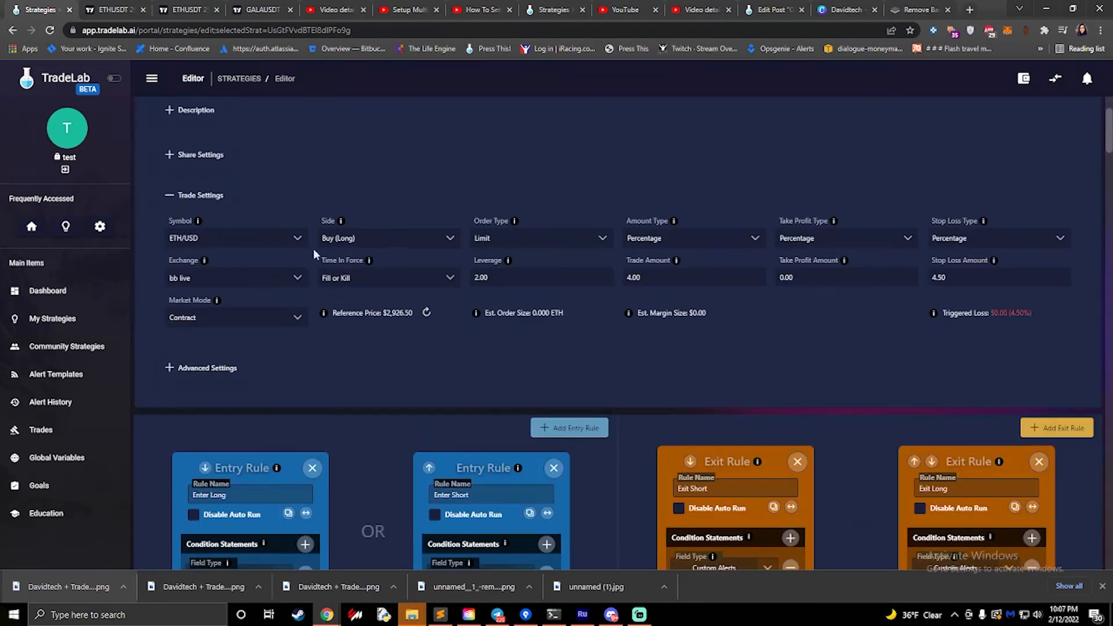
{"action": "scroll", "coordinate": [335, 285], "scroll_direction": "down", "scroll_amount": 10}
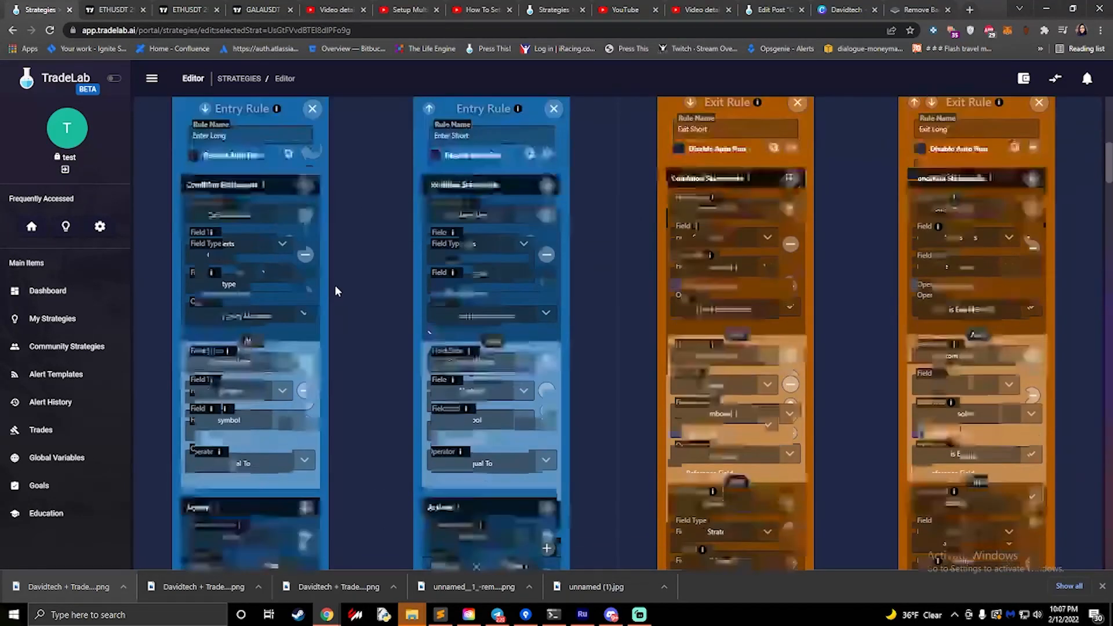
{"action": "scroll", "coordinate": [329, 284], "scroll_direction": "down", "scroll_amount": 3}
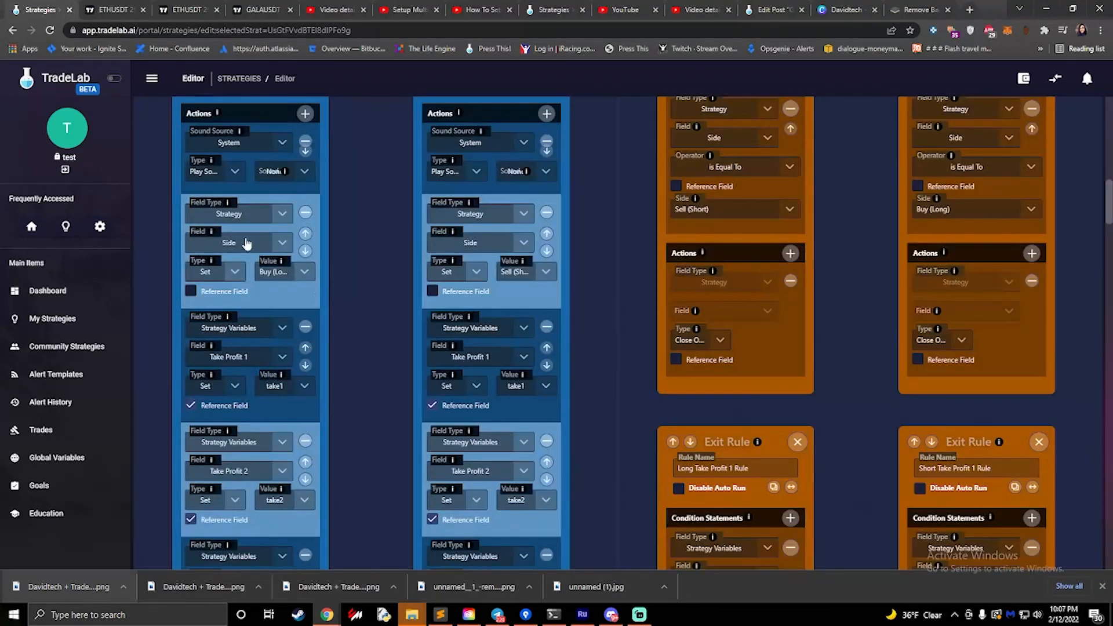
{"action": "scroll", "coordinate": [329, 285], "scroll_direction": "down", "scroll_amount": 9}
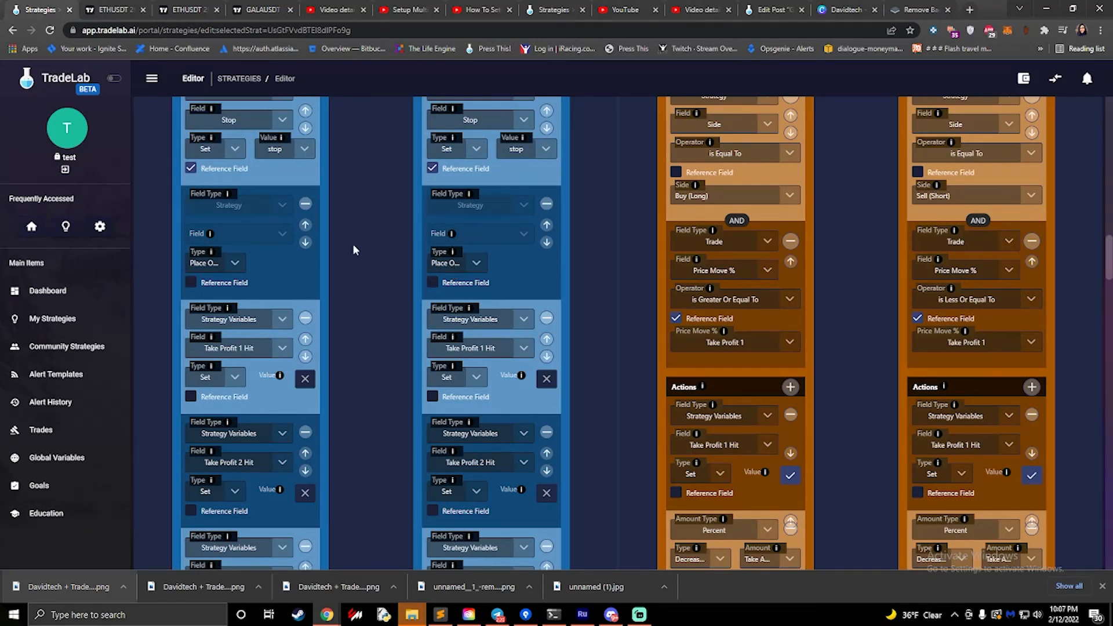
{"action": "scroll", "coordinate": [352, 250], "scroll_direction": "up", "scroll_amount": 15}
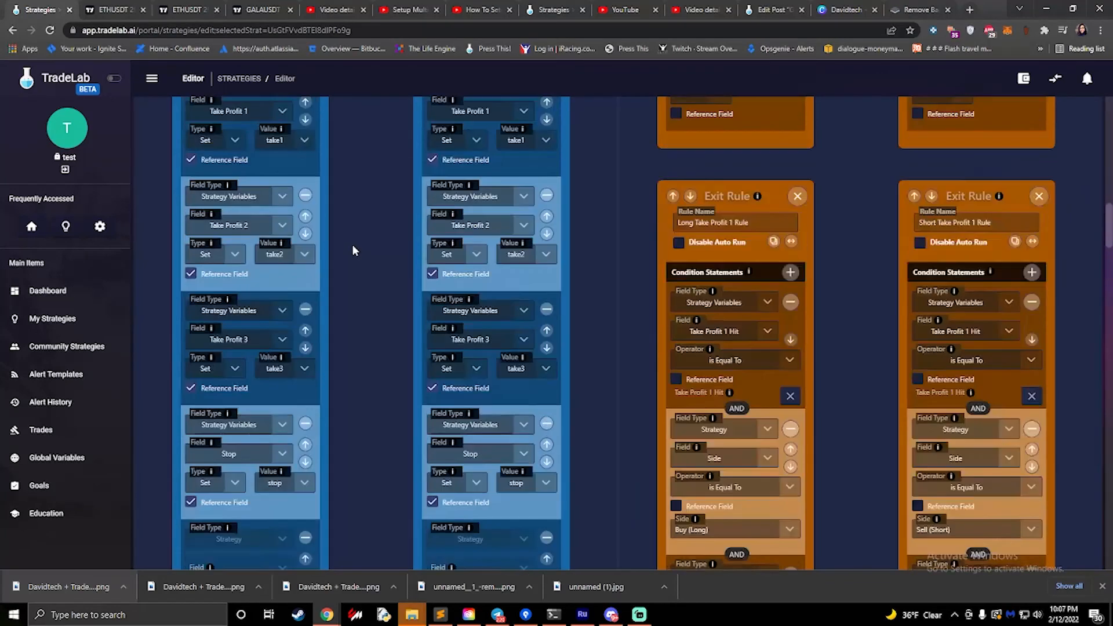
{"action": "scroll", "coordinate": [788, 258], "scroll_direction": "up", "scroll_amount": 5}
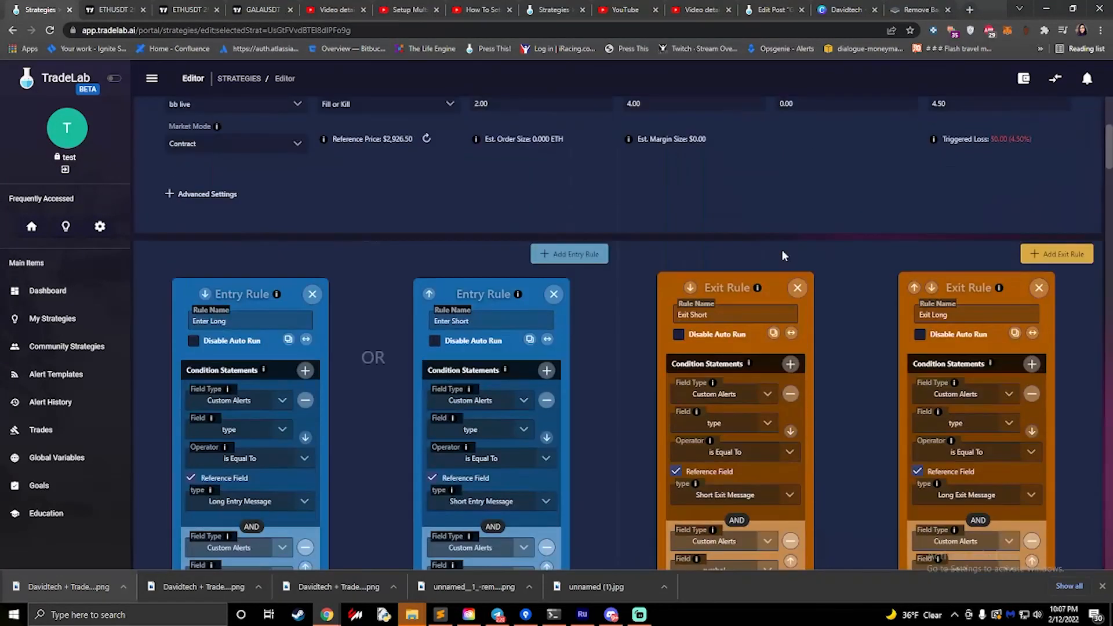
- Compare the Exit Short and Exit Long rules with the Long and Short Take Profit 1 exit rules
{"action": "triple_click", "coordinate": [719, 314]}
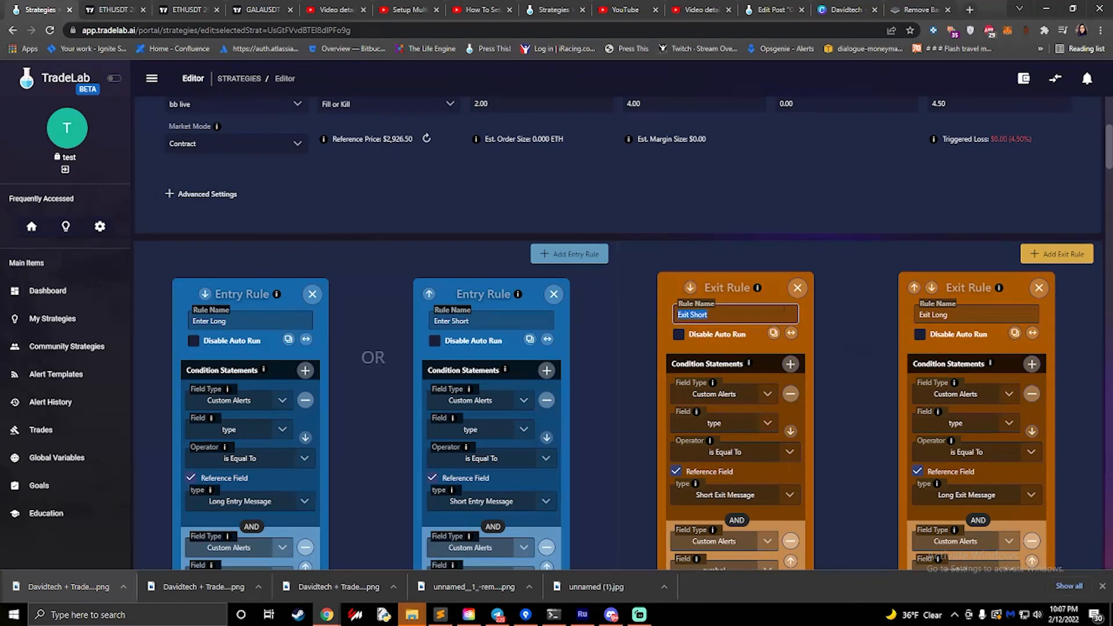
{"action": "scroll", "coordinate": [774, 302], "scroll_direction": "down", "scroll_amount": 15}
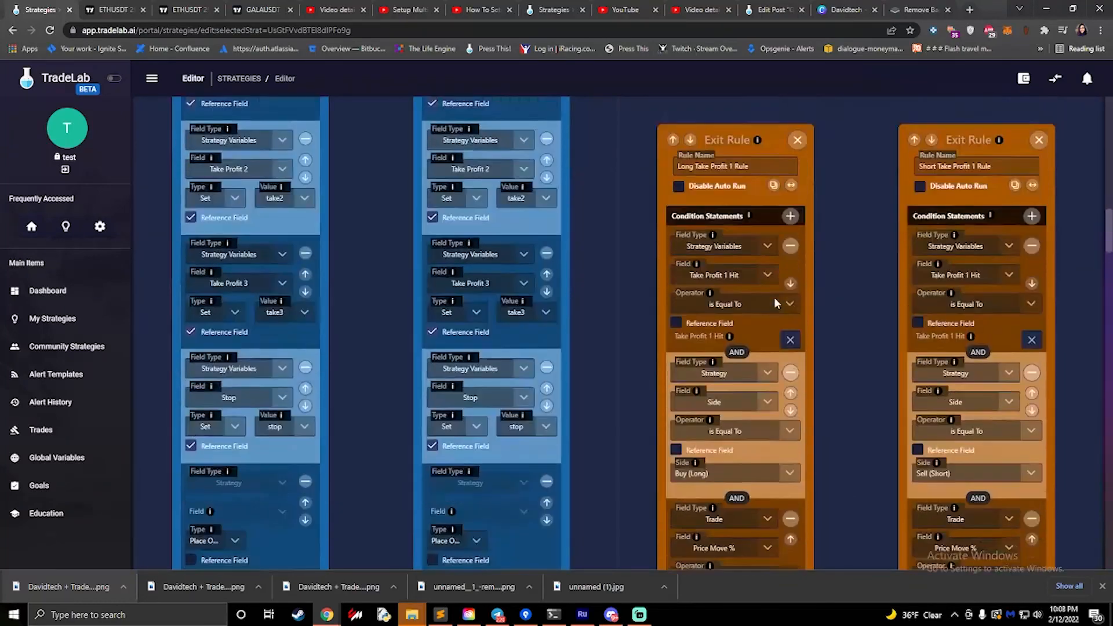
{"action": "scroll", "coordinate": [774, 297], "scroll_direction": "up", "scroll_amount": 1}
{"action": "left_click_drag", "start_coordinate": [709, 178], "coordinate": [765, 179]}
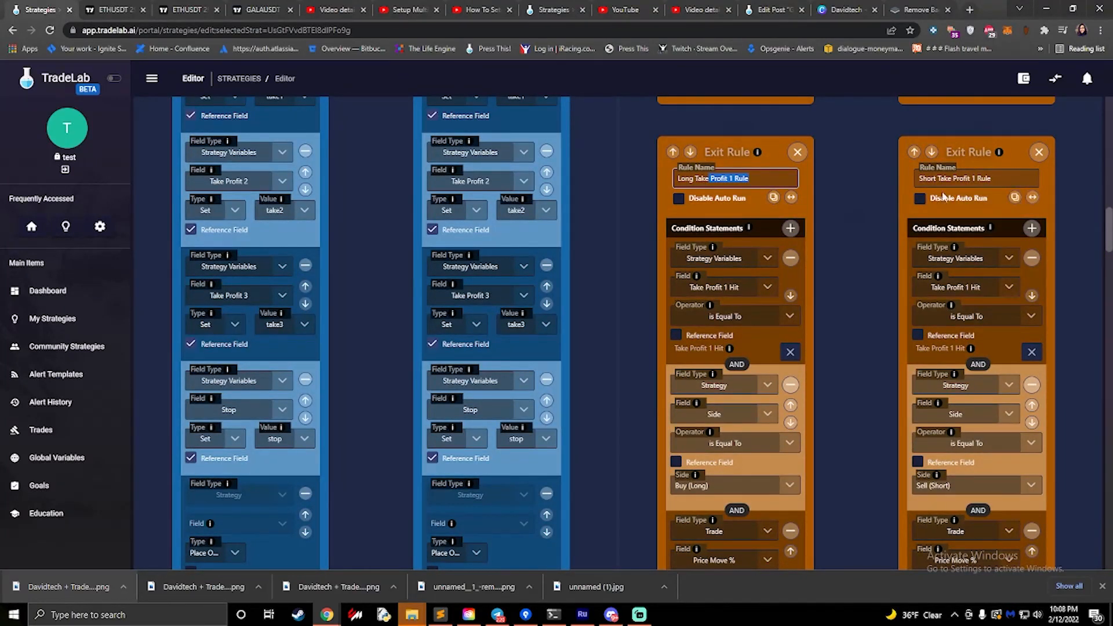
{"action": "left_click", "coordinate": [885, 238]}
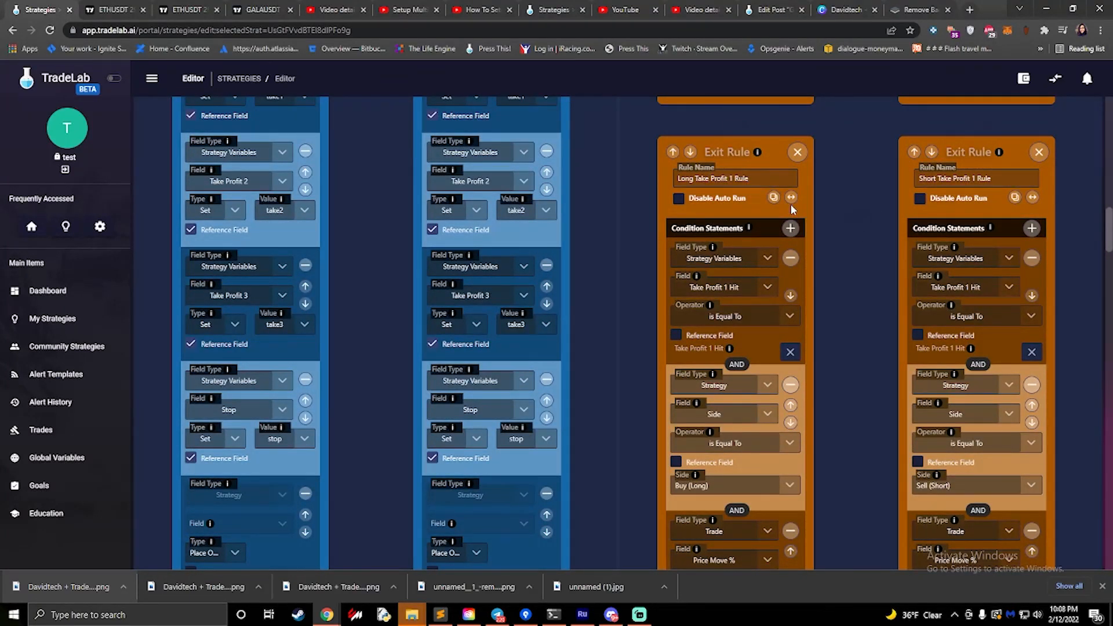
{"action": "scroll", "coordinate": [793, 209], "scroll_direction": "up", "scroll_amount": 15}
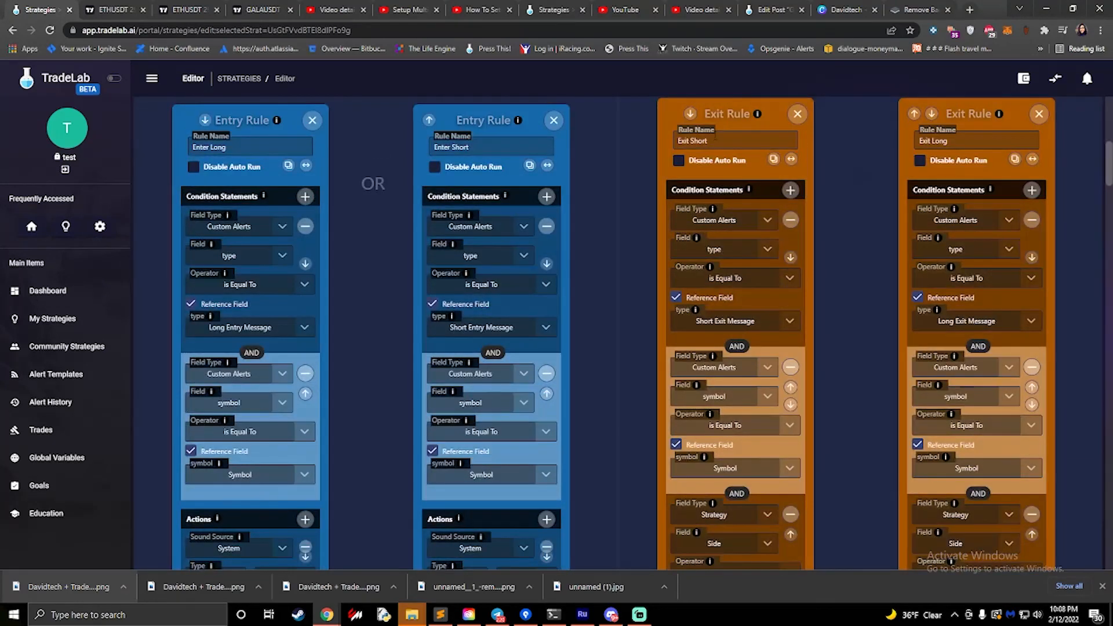
{"action": "scroll", "coordinate": [829, 214], "scroll_direction": "down", "scroll_amount": 10}
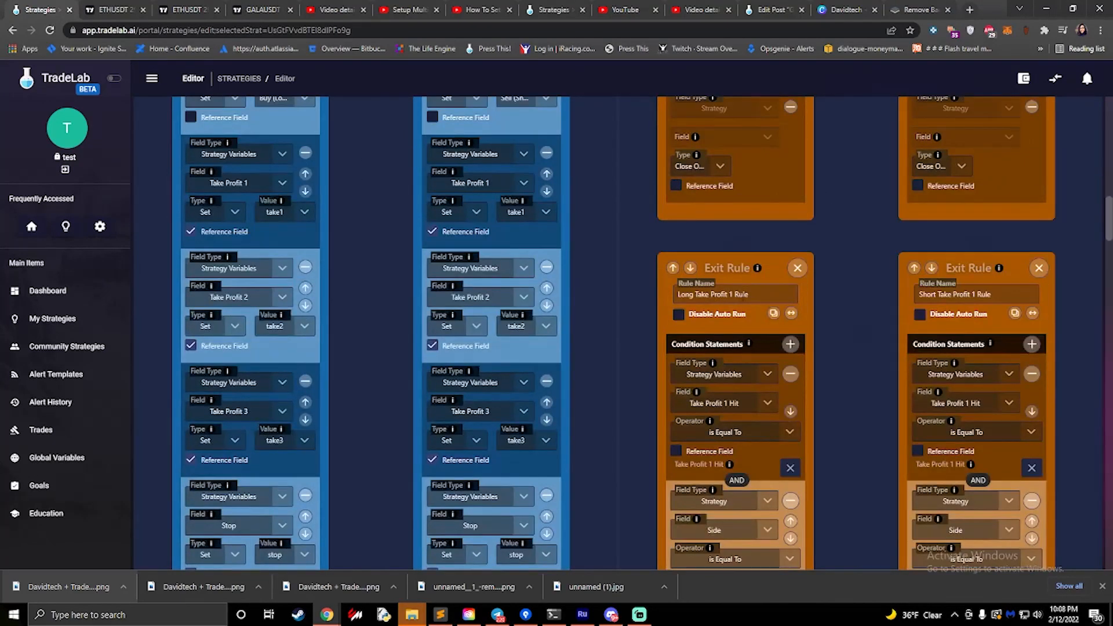
- Examine the Long Take Profit 1 Rule's conditions and actions, comparing its Side and Price Move % conditions with the short counterpart
{"action": "triple_click", "coordinate": [718, 294]}
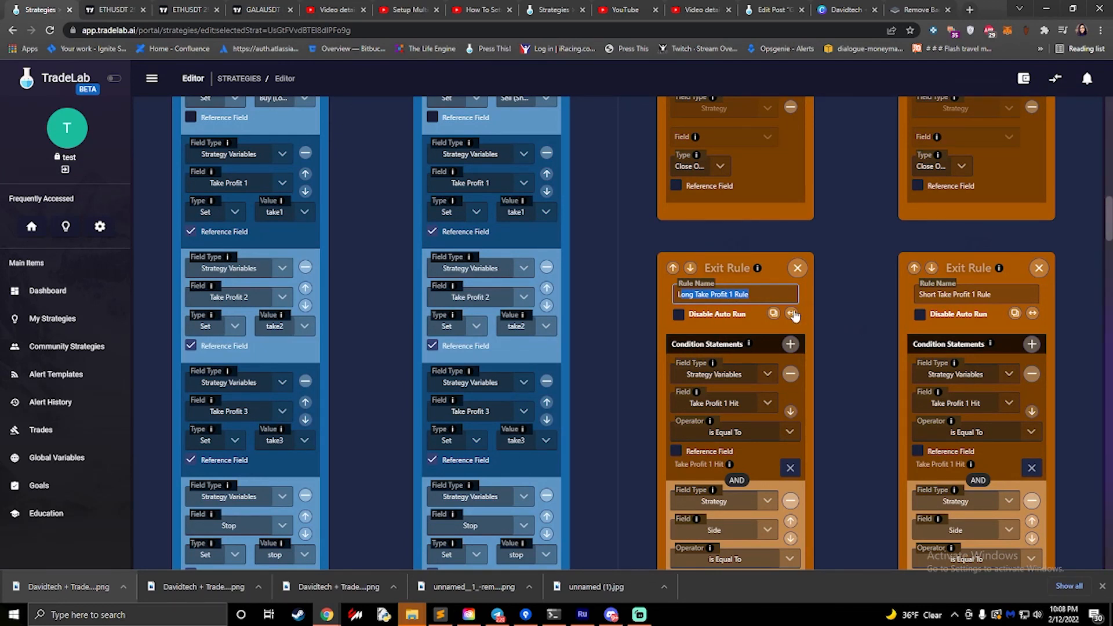
{"action": "left_click", "coordinate": [771, 294]}
{"action": "left_click_drag", "start_coordinate": [776, 294], "coordinate": [655, 298]}
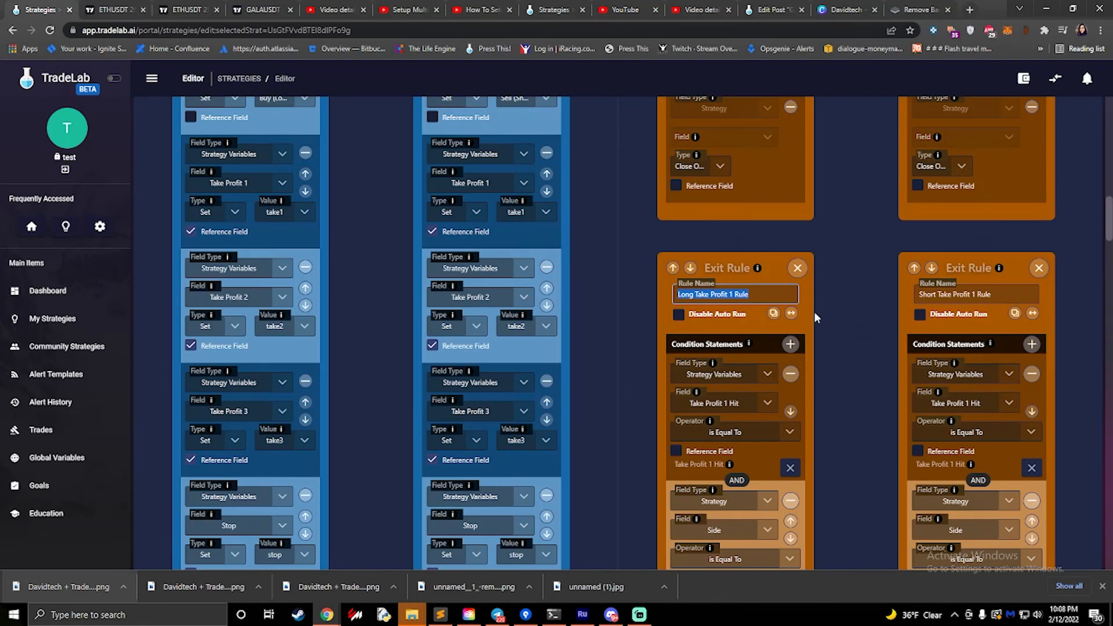
{"action": "scroll", "coordinate": [814, 313], "scroll_direction": "down", "scroll_amount": 4}
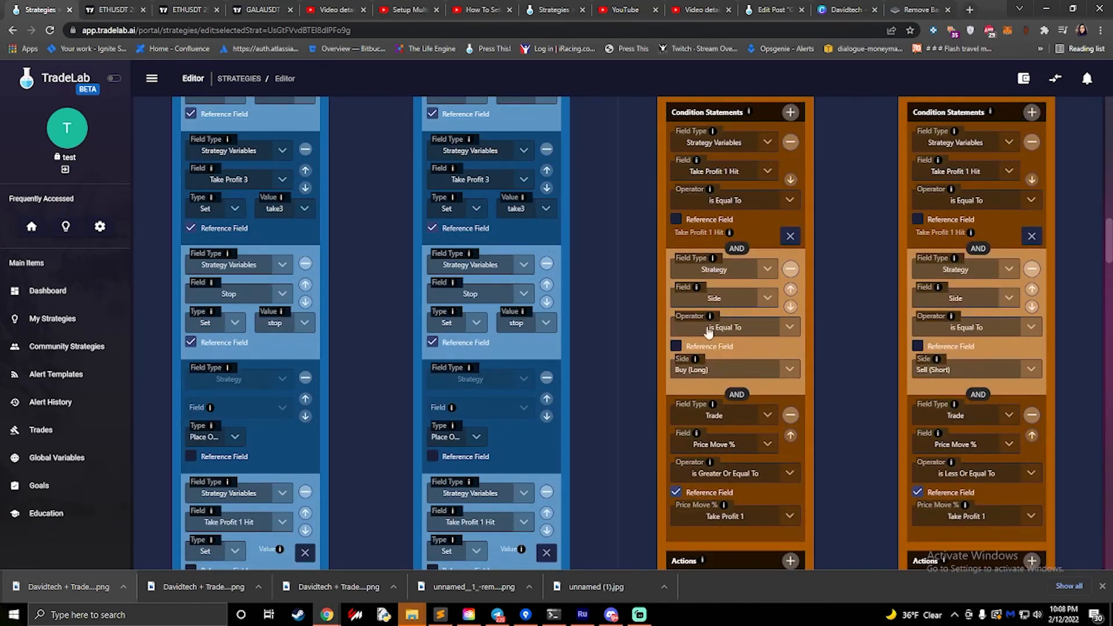
{"action": "scroll", "coordinate": [706, 380], "scroll_direction": "down", "scroll_amount": 2}
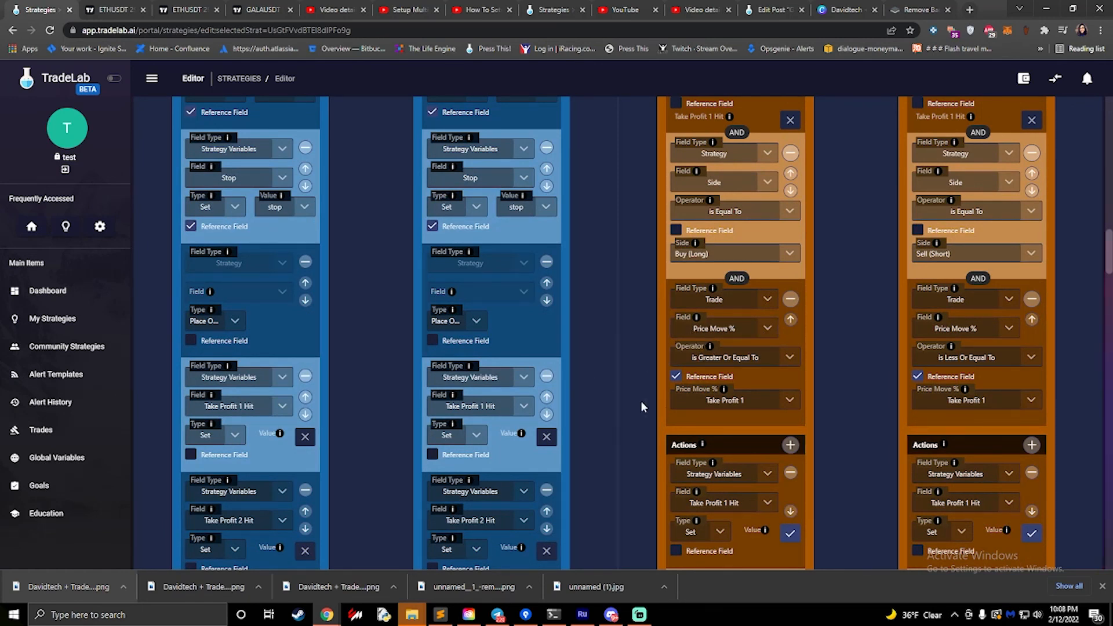
{"action": "scroll", "coordinate": [685, 450], "scroll_direction": "down", "scroll_amount": 2}
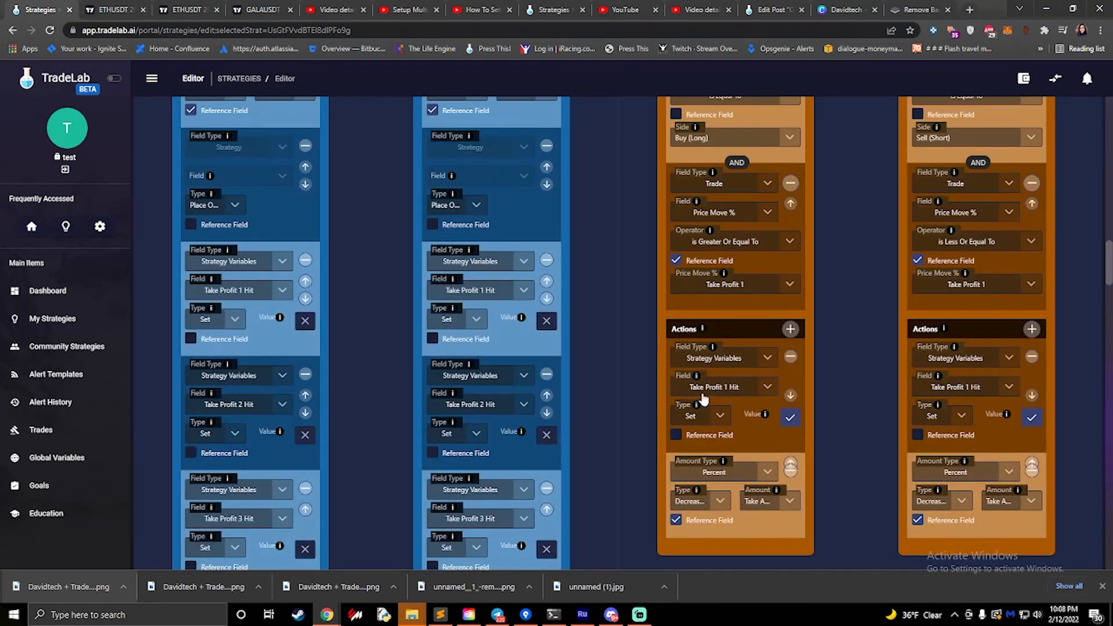
{"action": "scroll", "coordinate": [732, 400], "scroll_direction": "up", "scroll_amount": 4}
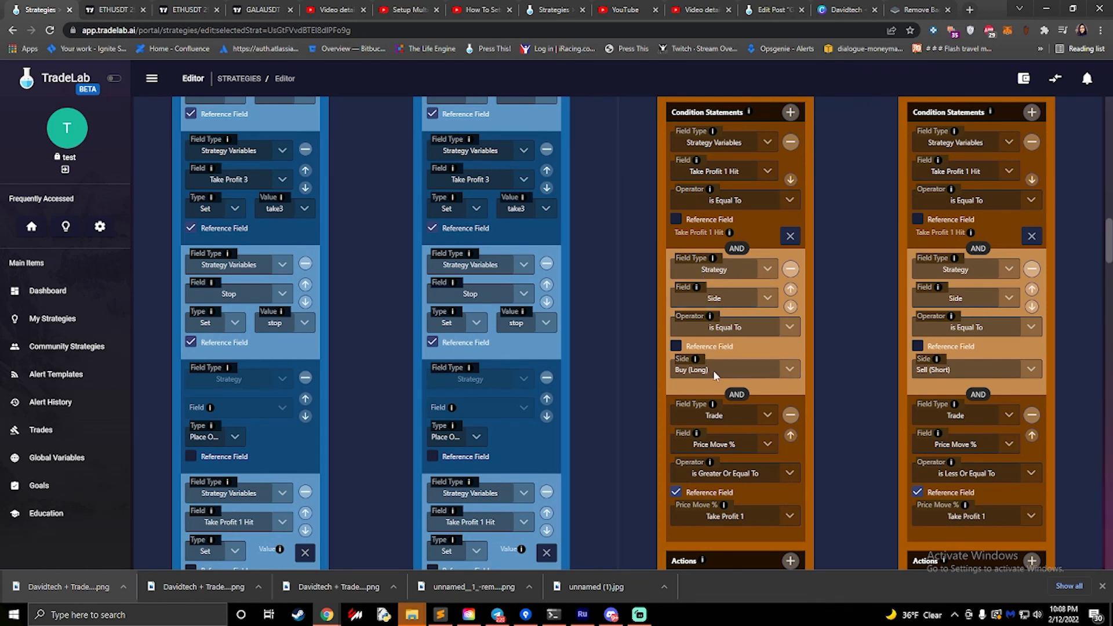
{"action": "scroll", "coordinate": [759, 358], "scroll_direction": "up", "scroll_amount": 2}
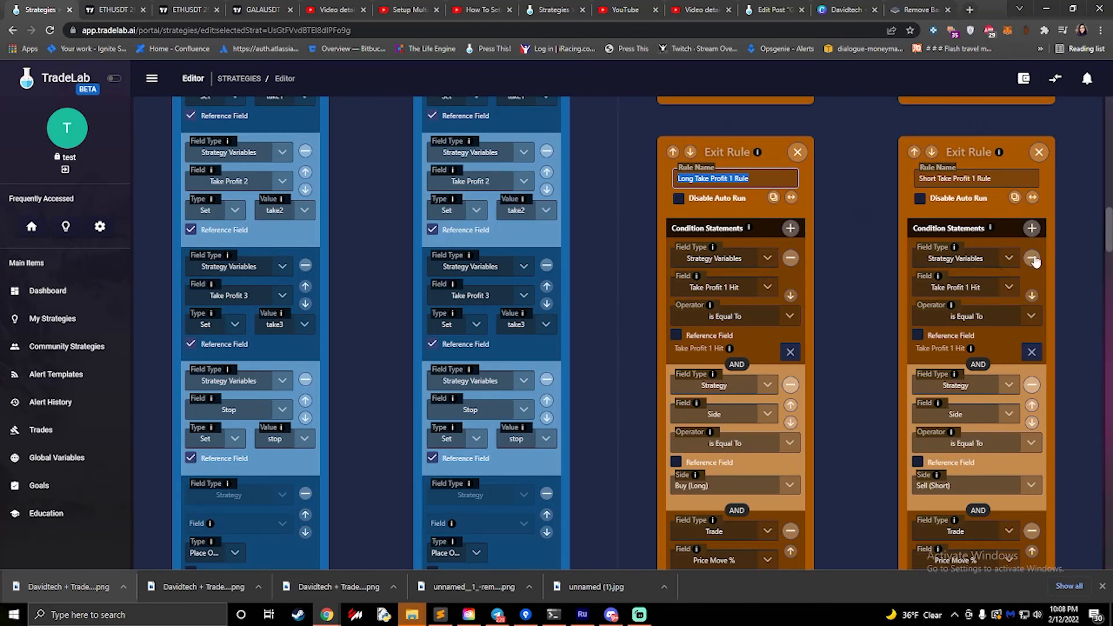
{"action": "scroll", "coordinate": [796, 263], "scroll_direction": "down", "scroll_amount": 3}
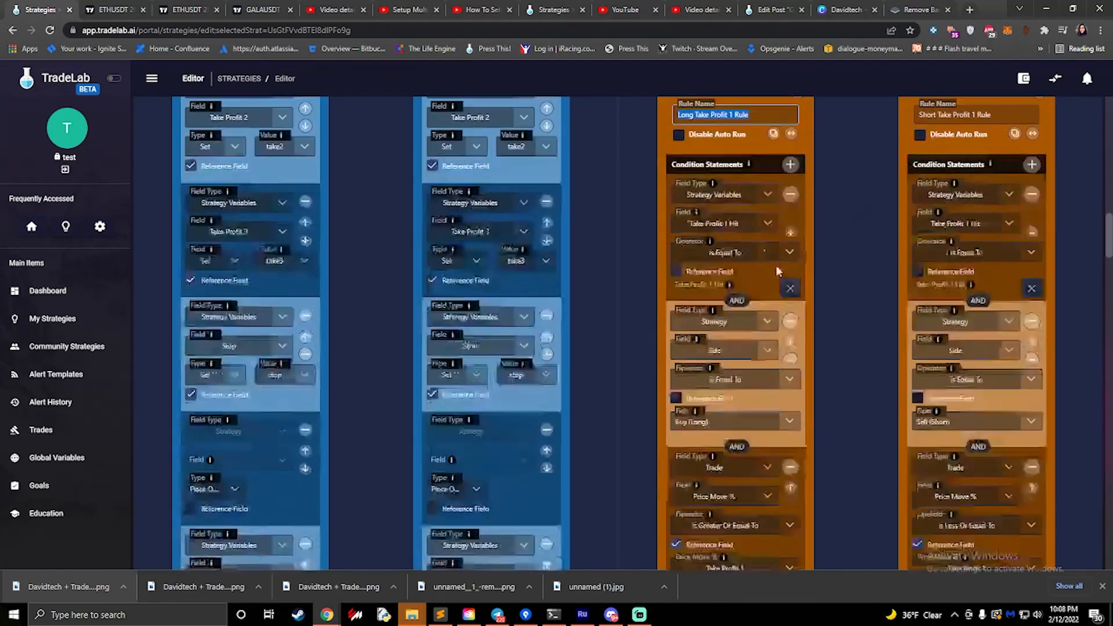
{"action": "scroll", "coordinate": [739, 223], "scroll_direction": "up", "scroll_amount": 3}
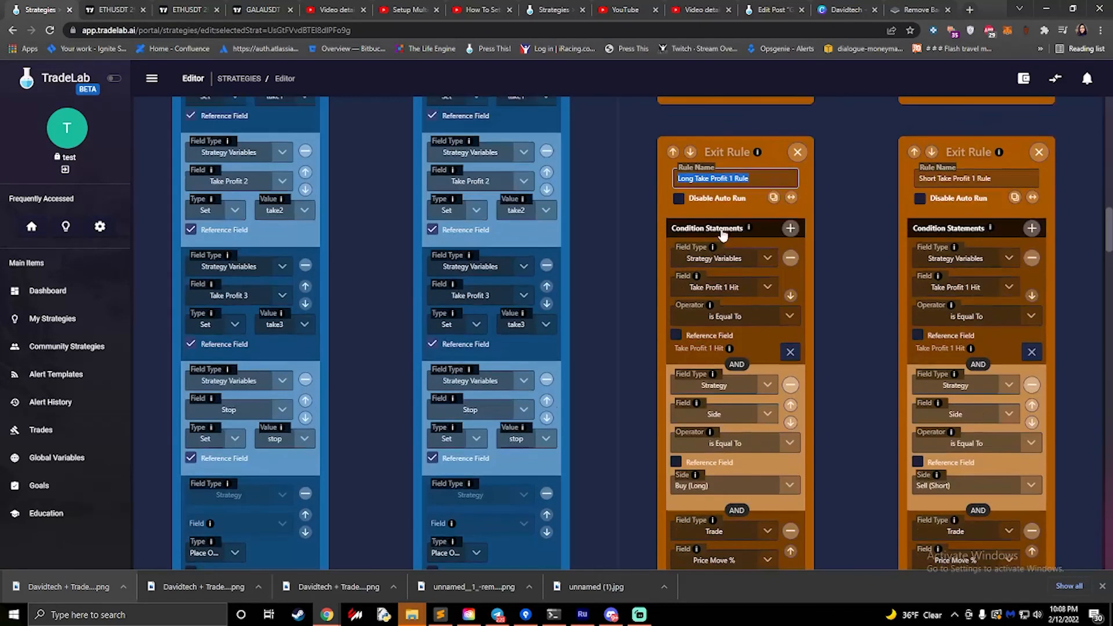
- Compare the Side actions in the two entry rules with the Side conditions in the Take Profit 1 exit rules
{"action": "scroll", "coordinate": [250, 244], "scroll_direction": "up", "scroll_amount": 6}
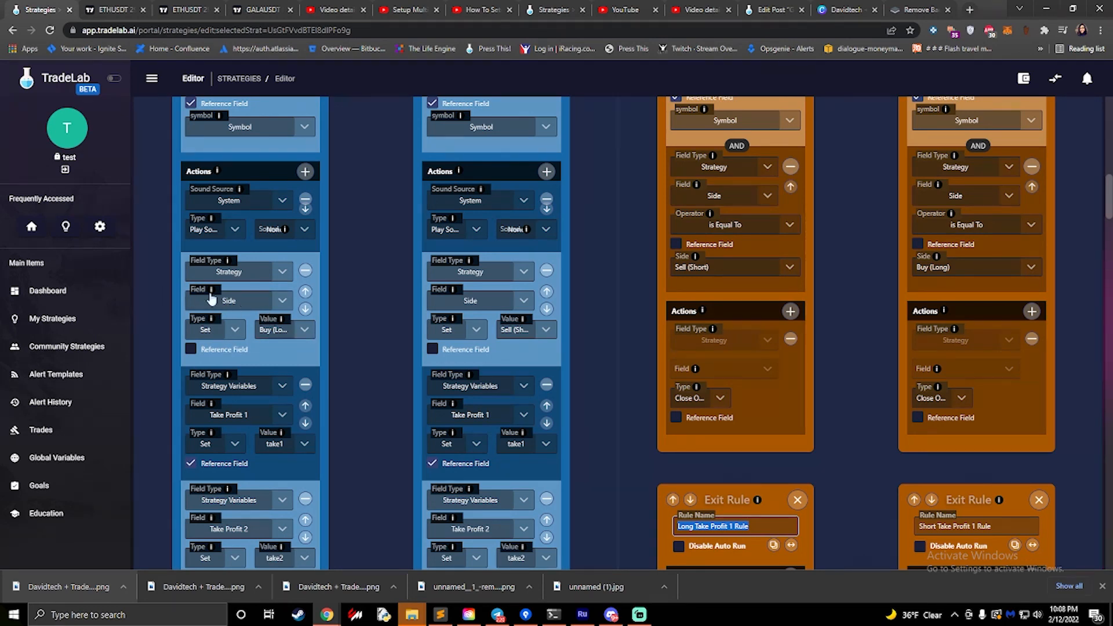
{"action": "scroll", "coordinate": [644, 353], "scroll_direction": "down", "scroll_amount": 3}
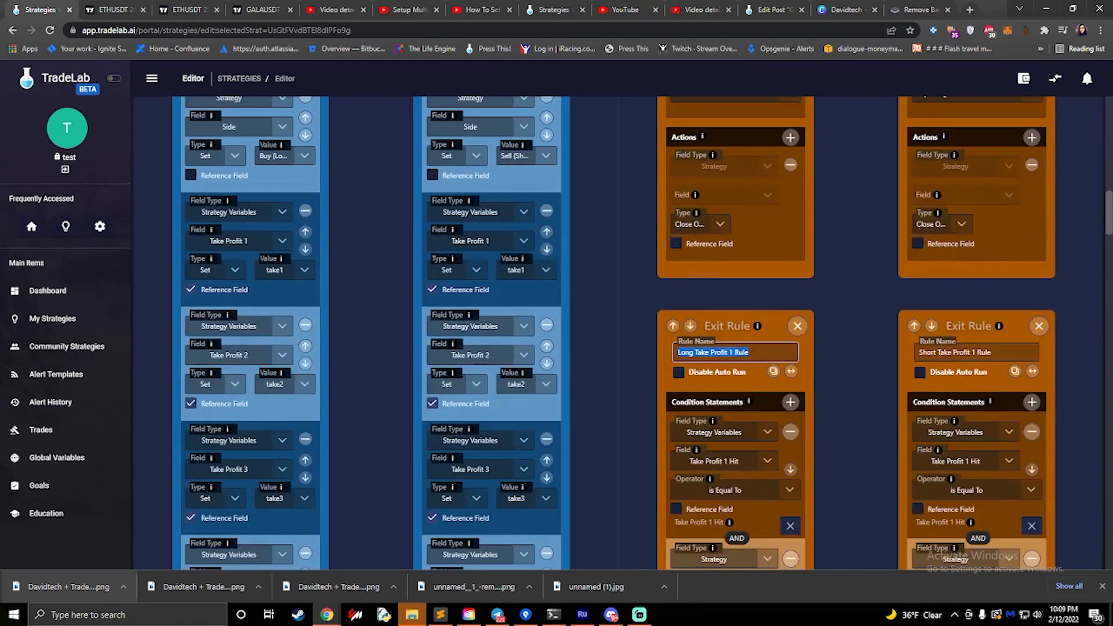
{"action": "scroll", "coordinate": [706, 346], "scroll_direction": "down", "scroll_amount": 4}
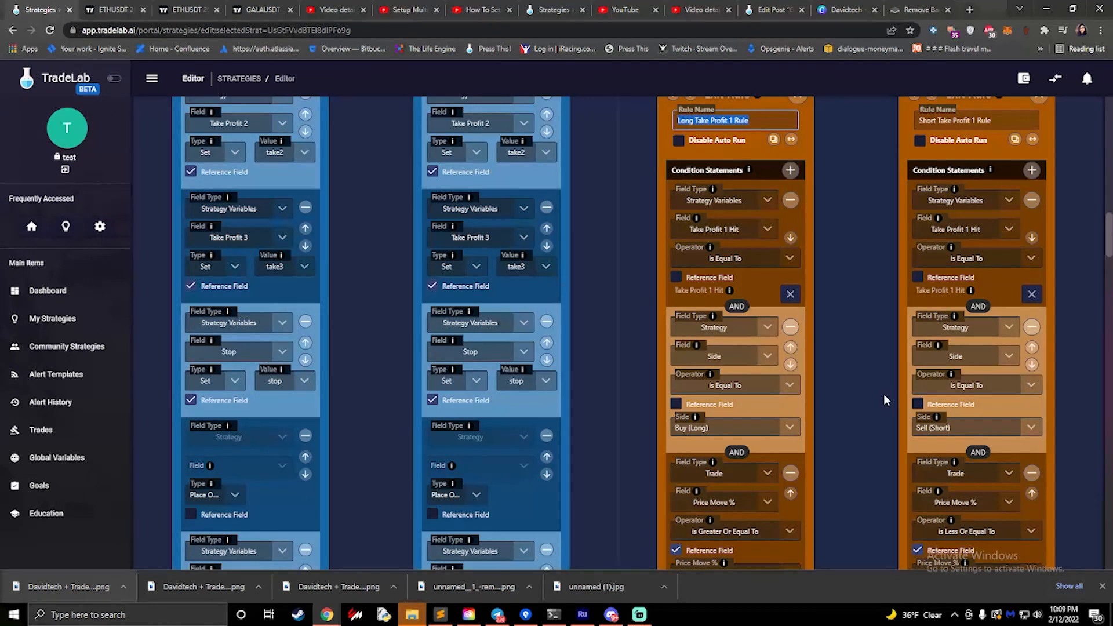
{"action": "scroll", "coordinate": [883, 394], "scroll_direction": "down", "scroll_amount": 9}
{"action": "scroll", "coordinate": [883, 394], "scroll_direction": "up", "scroll_amount": 6}
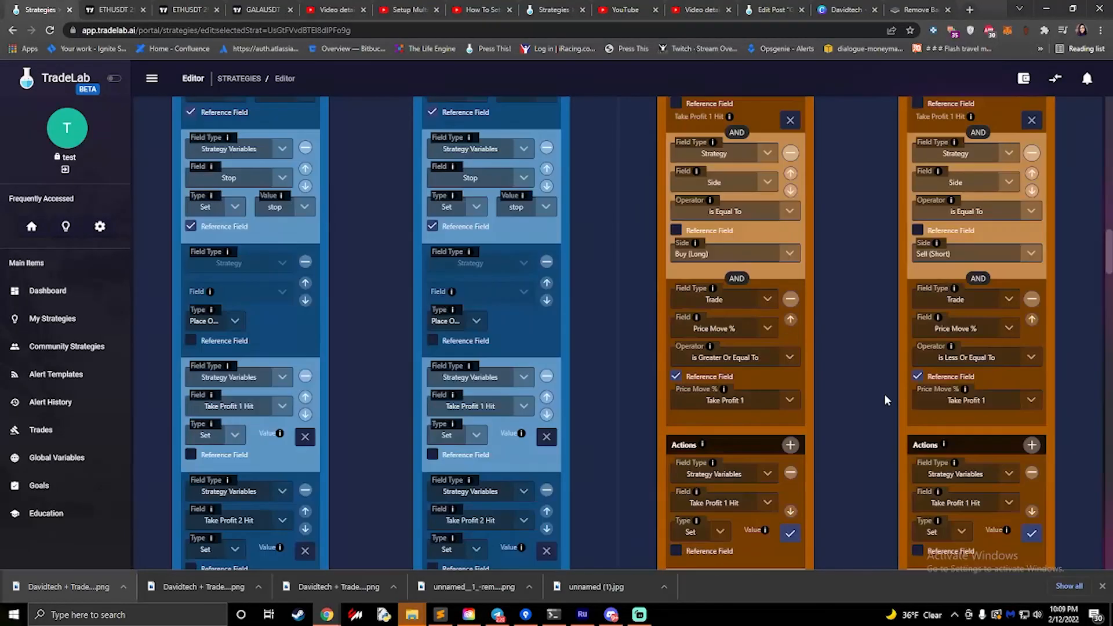
- Open the strategy's variables and inspect the Short Exit Message and Enable Swing Trading entries
{"action": "scroll", "coordinate": [884, 394], "scroll_direction": "up", "scroll_amount": 15}
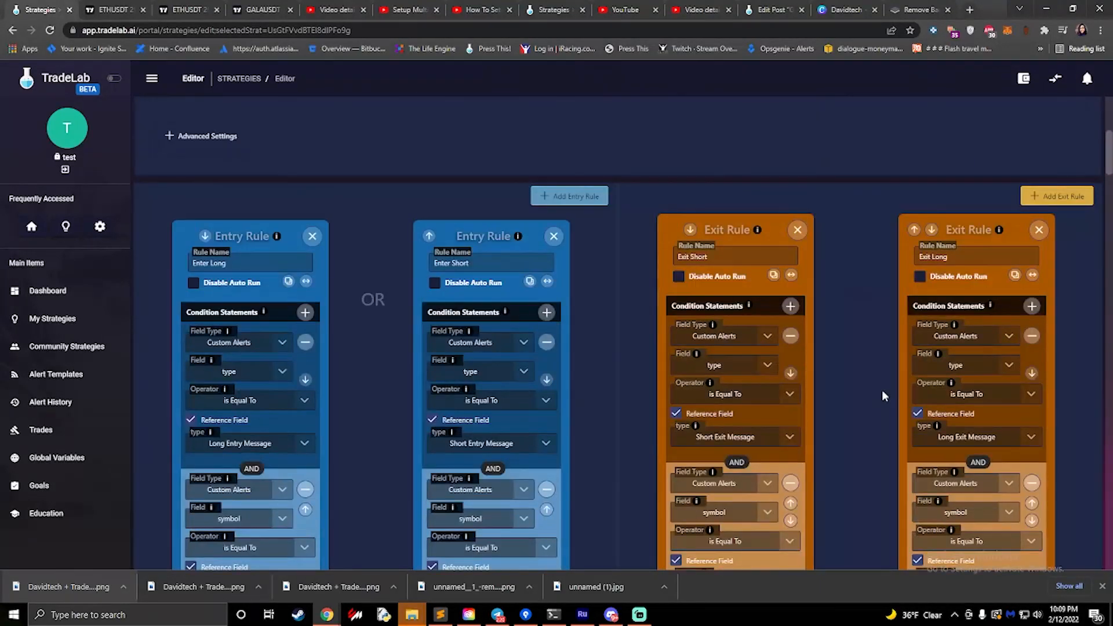
{"action": "scroll", "coordinate": [881, 390], "scroll_direction": "up", "scroll_amount": 6}
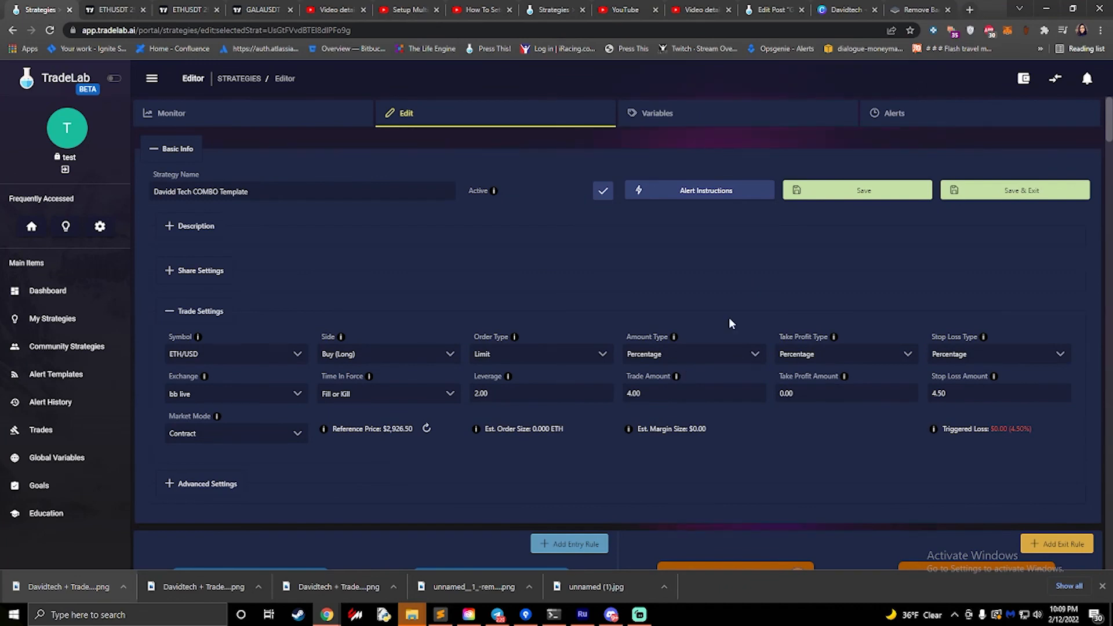
{"action": "left_click", "coordinate": [729, 123]}
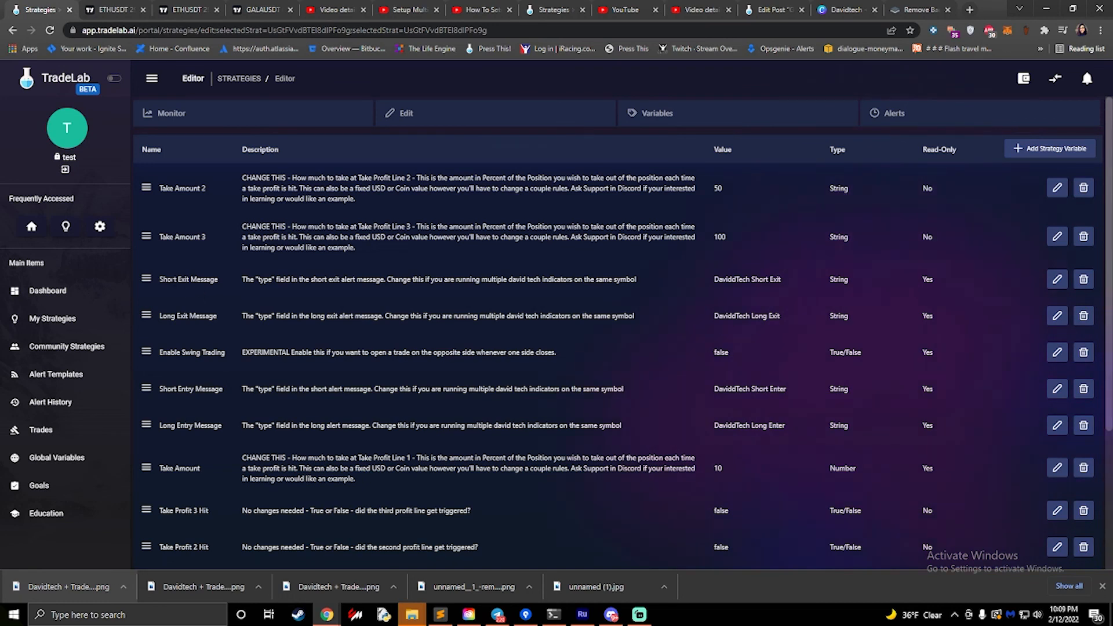
{"action": "left_click_drag", "start_coordinate": [159, 278], "coordinate": [207, 279]}
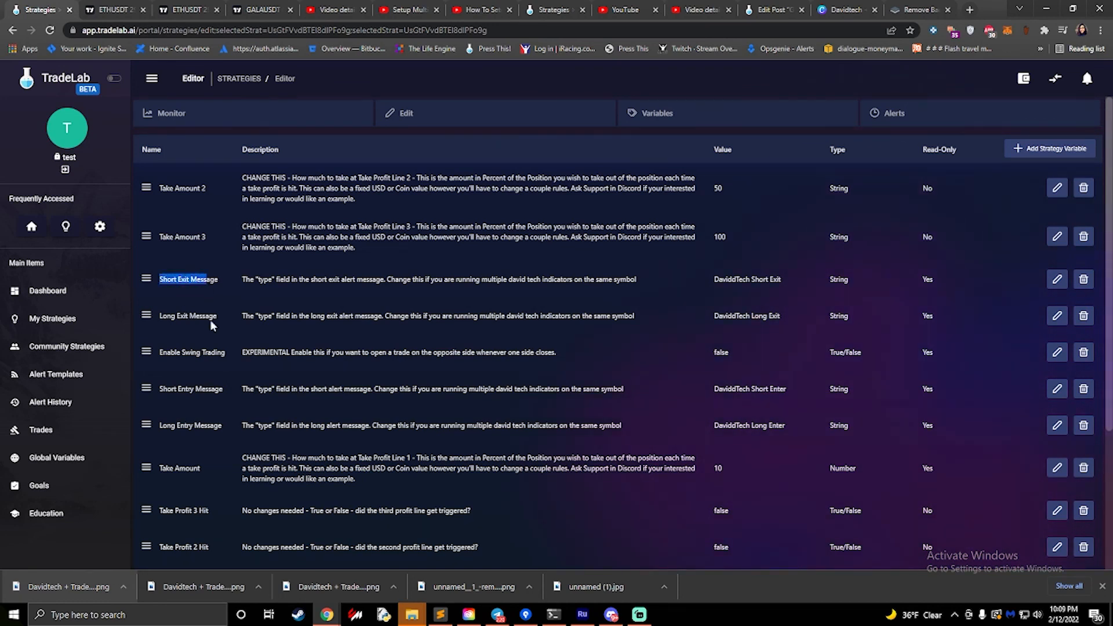
{"action": "left_click_drag", "start_coordinate": [159, 352], "coordinate": [229, 351]}
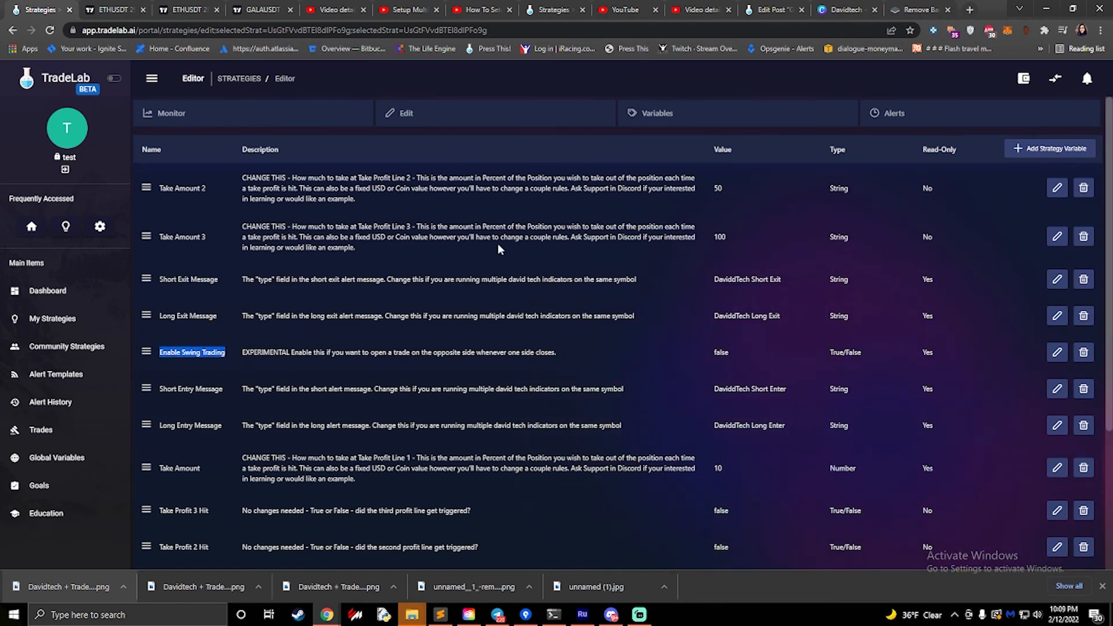
- Return to the strategy's rules and examine the Long Swing Loop and Short Swing Loop exit rules
{"action": "left_click", "coordinate": [504, 114]}
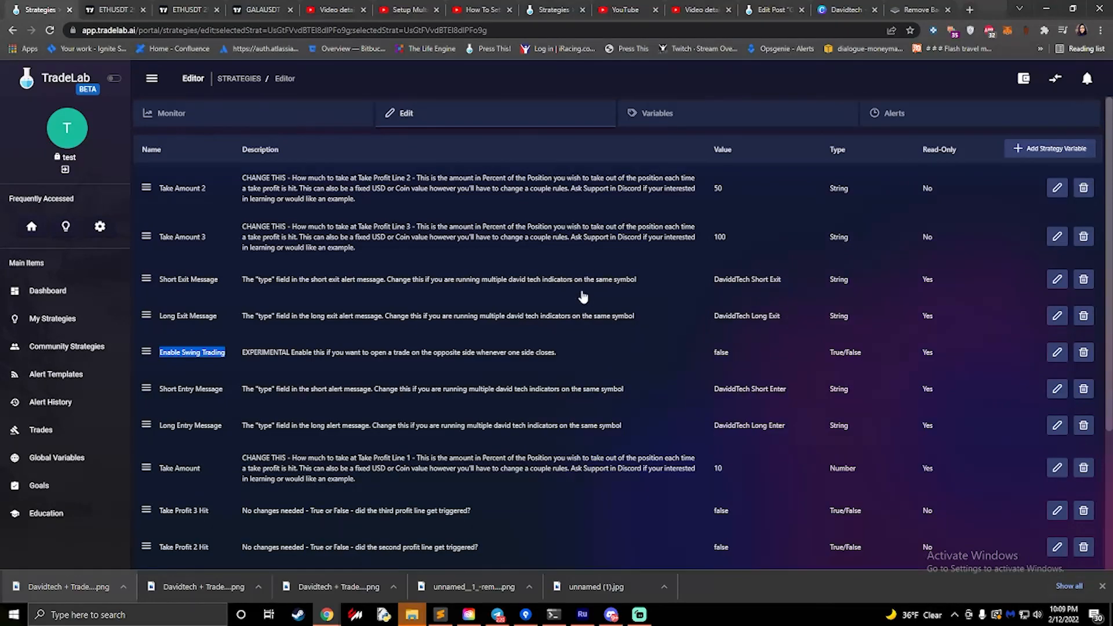
{"action": "scroll", "coordinate": [587, 308], "scroll_direction": "down", "scroll_amount": 5}
{"action": "scroll", "coordinate": [586, 305], "scroll_direction": "down", "scroll_amount": 15}
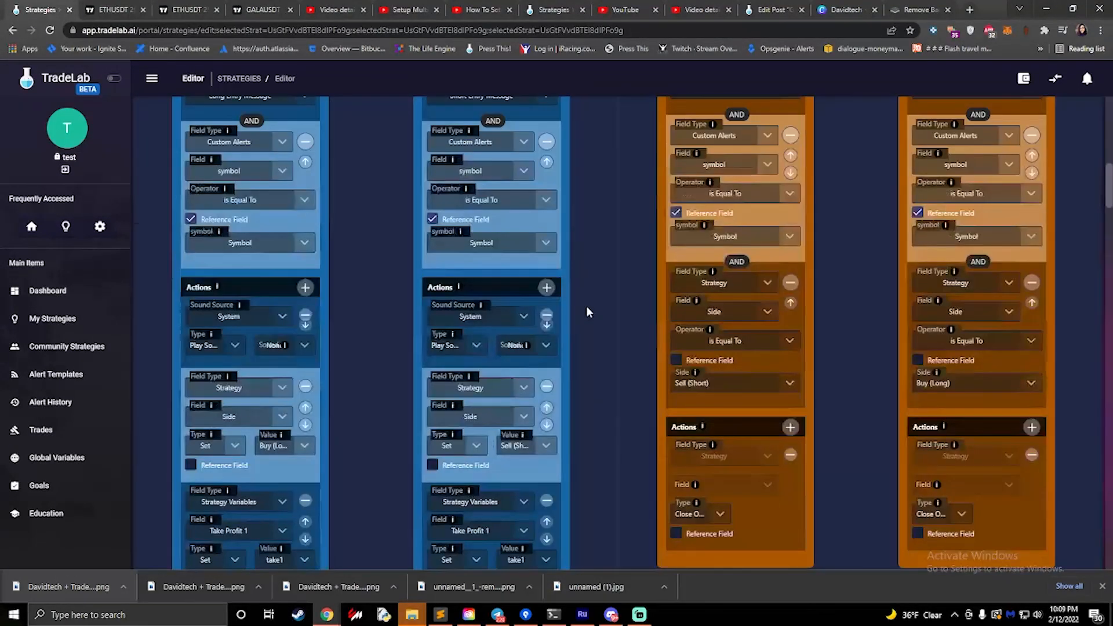
{"action": "scroll", "coordinate": [586, 305], "scroll_direction": "down", "scroll_amount": 15}
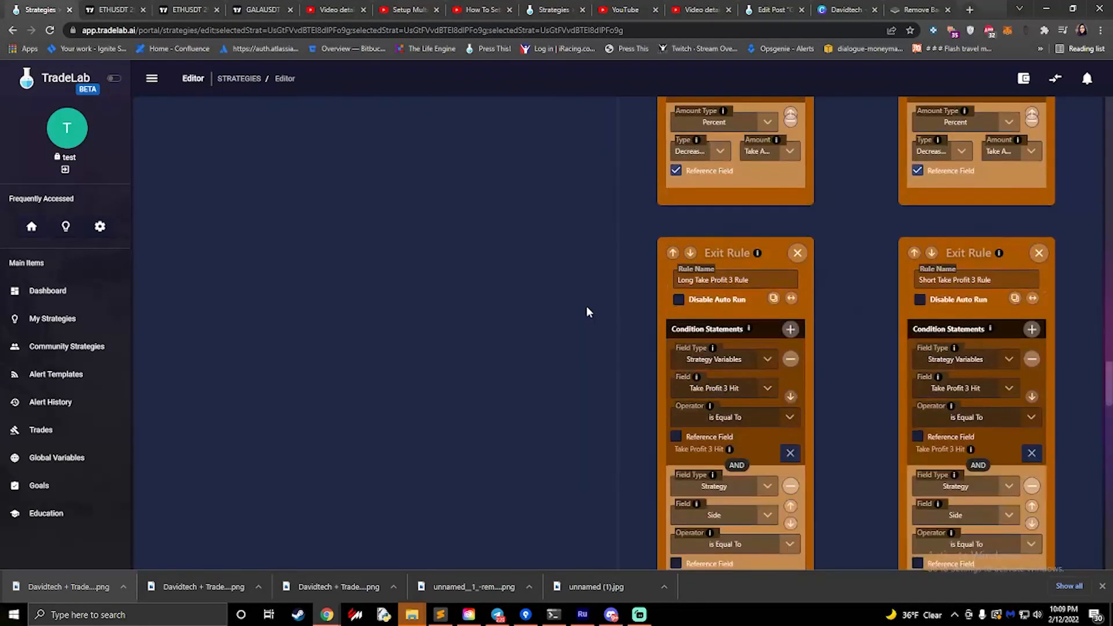
{"action": "scroll", "coordinate": [586, 305], "scroll_direction": "down", "scroll_amount": 15}
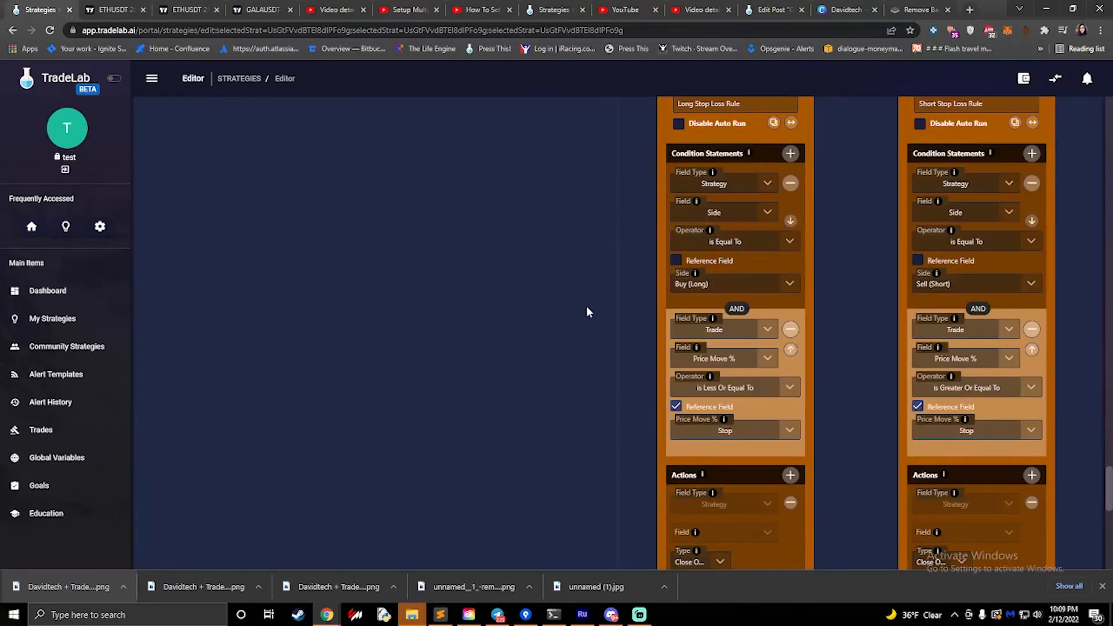
{"action": "scroll", "coordinate": [594, 307], "scroll_direction": "up", "scroll_amount": 3}
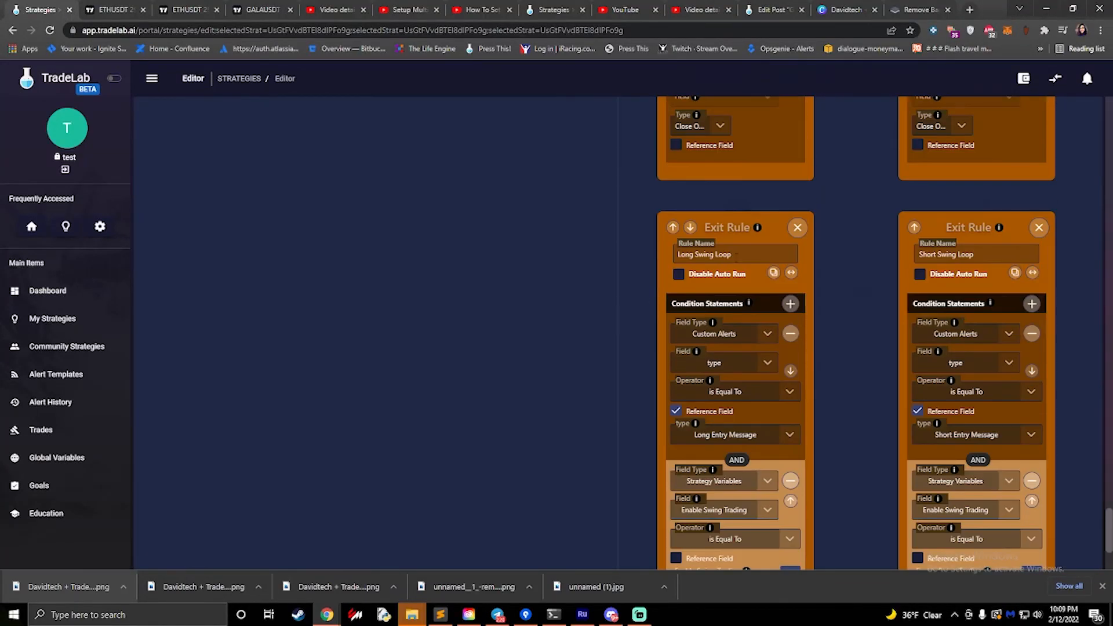
{"action": "left_click_drag", "start_coordinate": [745, 253], "coordinate": [670, 254]}
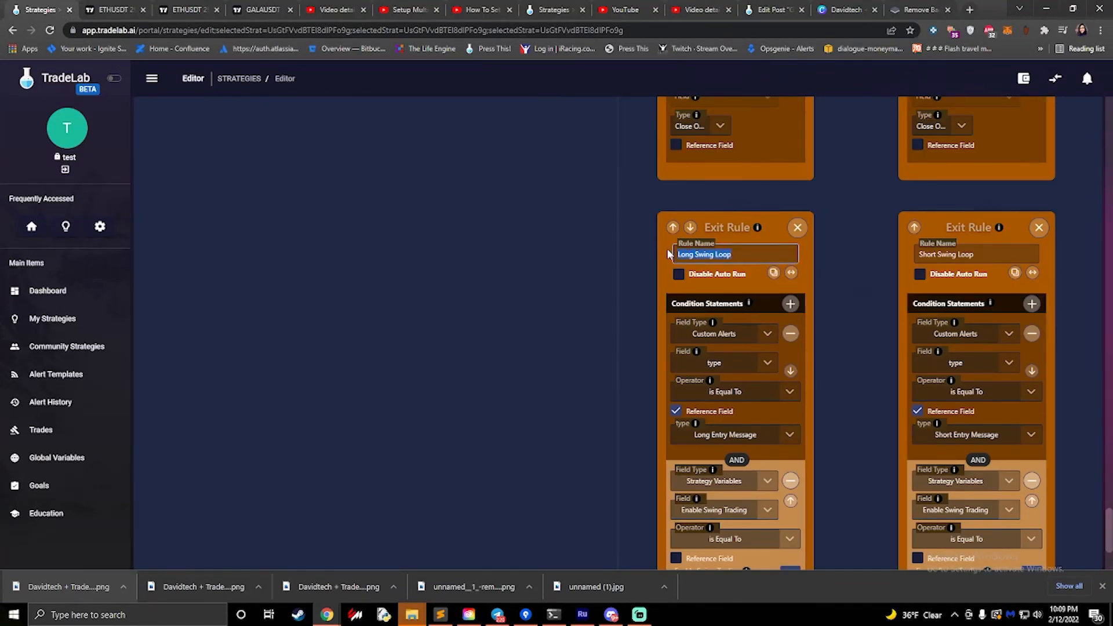
{"action": "left_click_drag", "start_coordinate": [985, 255], "coordinate": [893, 254]}
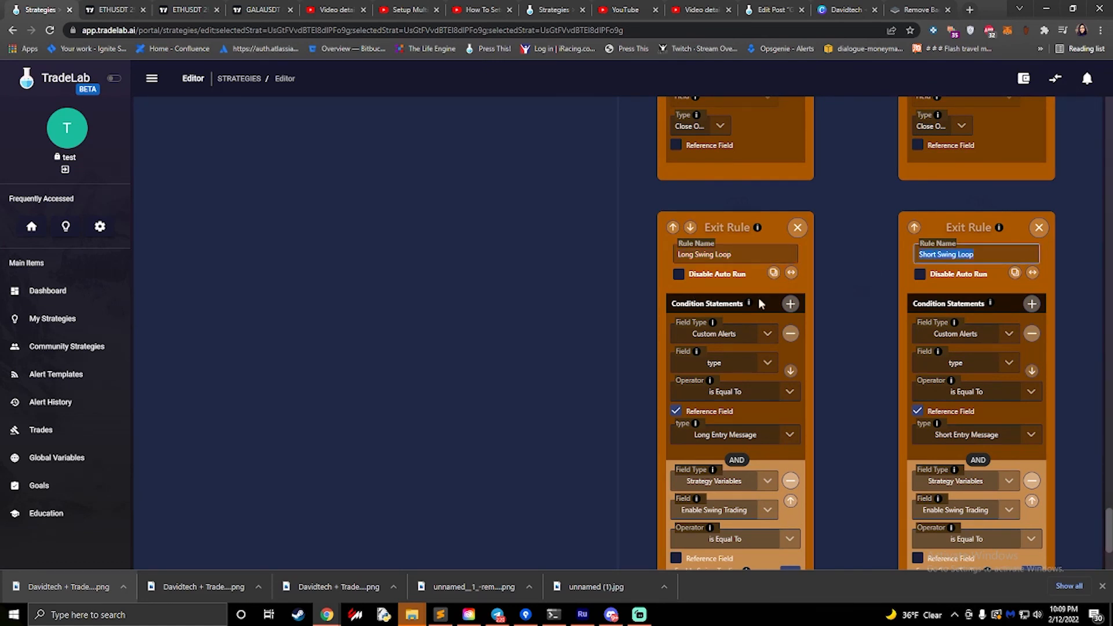
- Compare the conditions and actions of the Long Swing Loop and Short Swing Loop exit rules
{"action": "scroll", "coordinate": [799, 304], "scroll_direction": "down", "scroll_amount": 3}
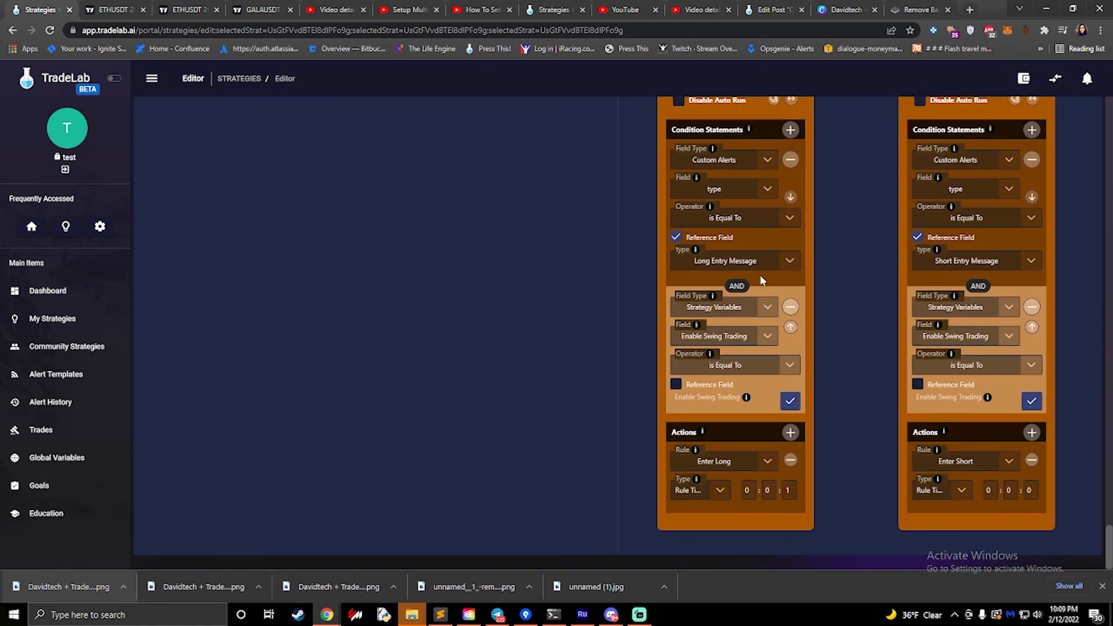
{"action": "scroll", "coordinate": [812, 215], "scroll_direction": "up", "scroll_amount": 1}
{"action": "scroll", "coordinate": [817, 217], "scroll_direction": "up", "scroll_amount": 1}
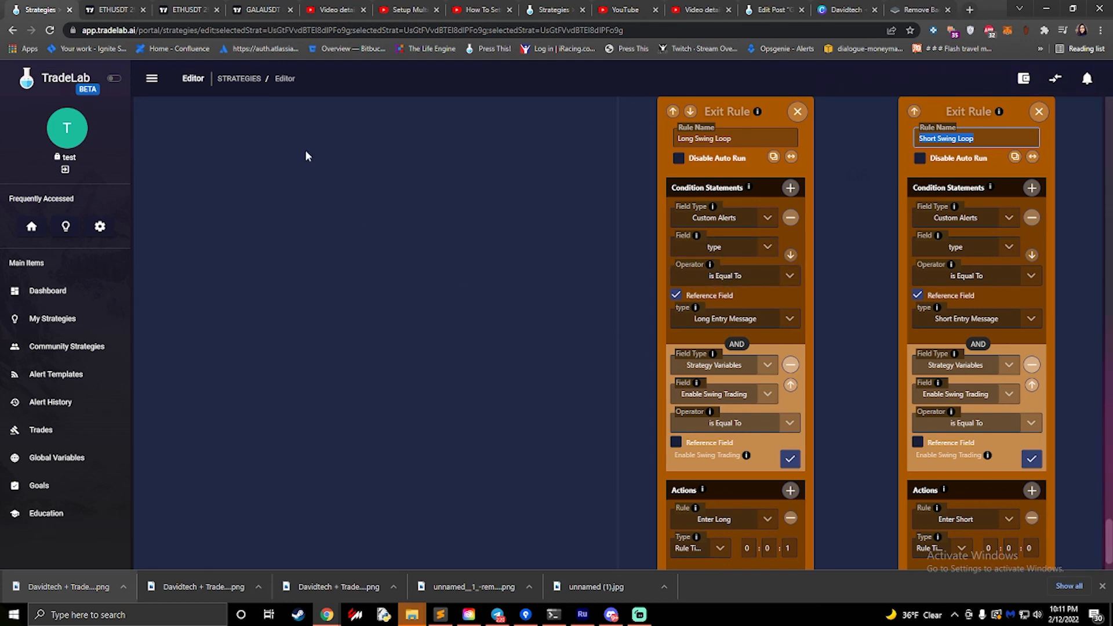
{"action": "scroll", "coordinate": [642, 350], "scroll_direction": "down", "scroll_amount": 1}
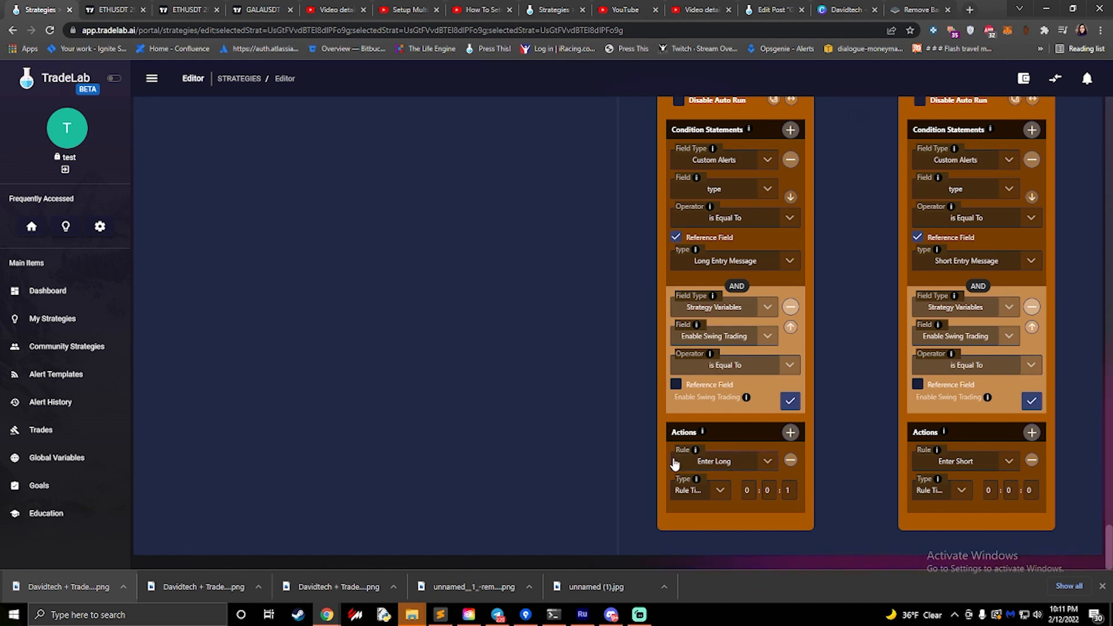
- Inspect the action types and target rules available for the Long Swing Loop's action, keeping Rule Timer and Enter Long
{"action": "left_click", "coordinate": [708, 491]}
{"action": "scroll", "coordinate": [701, 451], "scroll_direction": "down", "scroll_amount": 2}
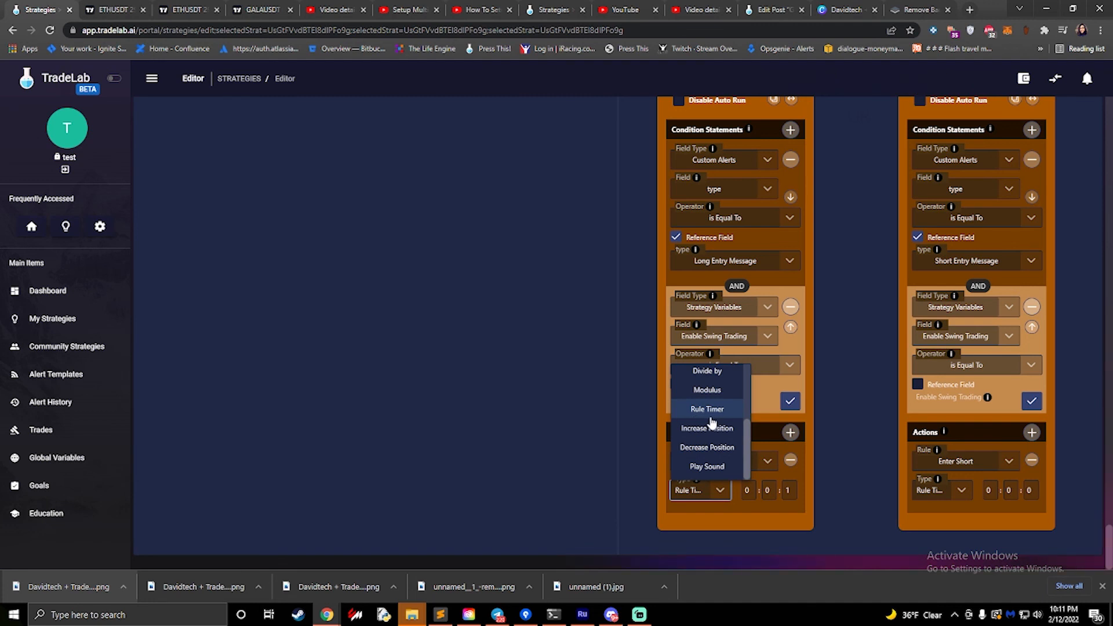
{"action": "left_click", "coordinate": [706, 466]}
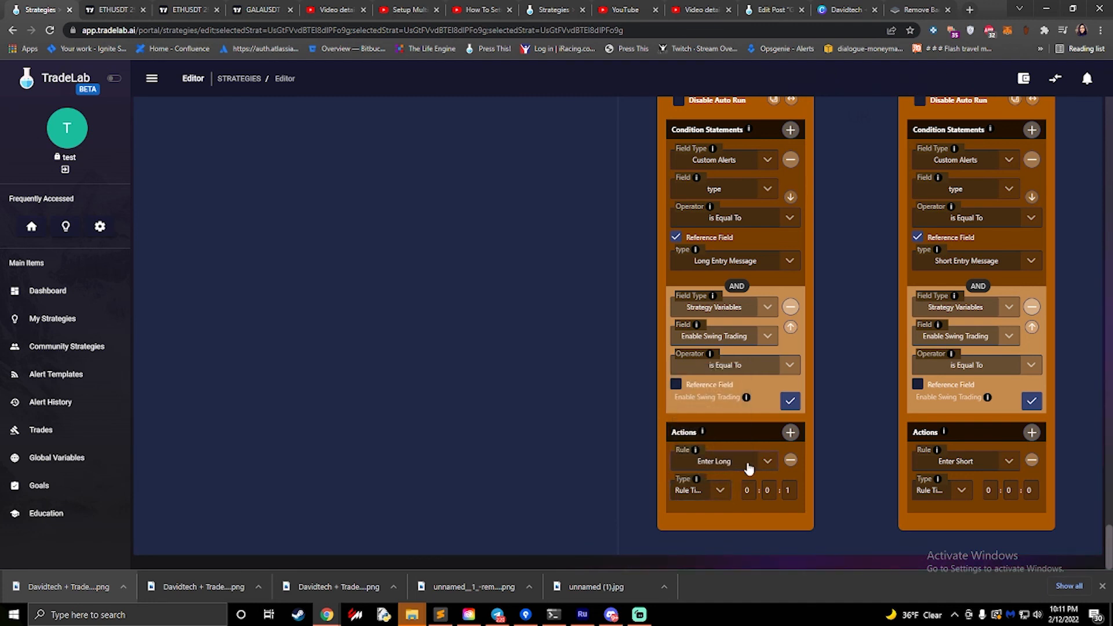
{"action": "left_click", "coordinate": [725, 465]}
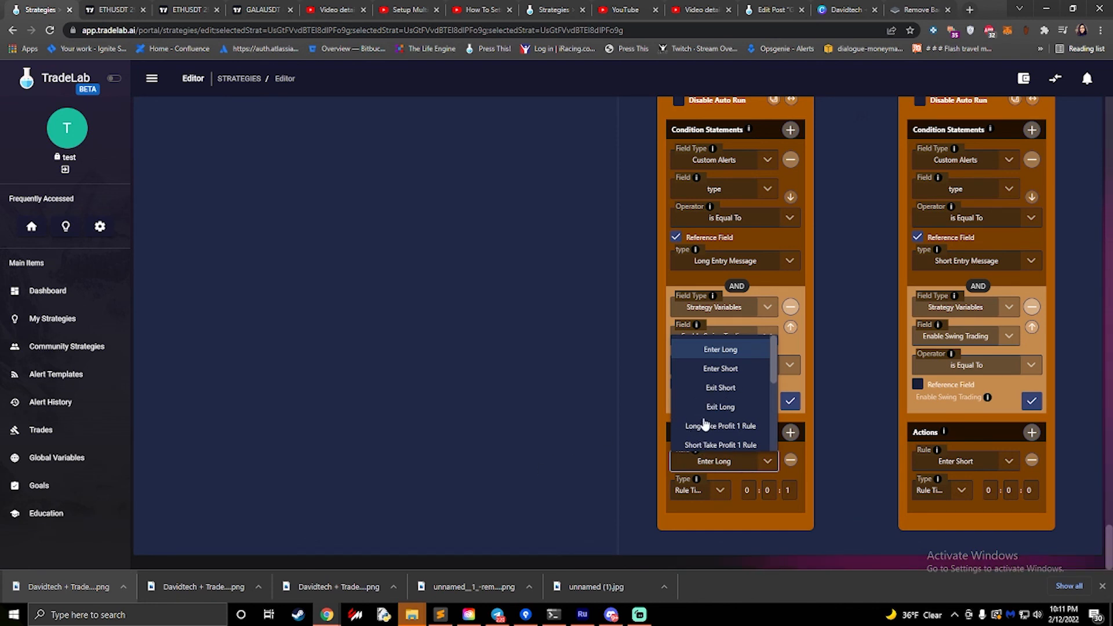
{"action": "scroll", "coordinate": [705, 425], "scroll_direction": "down", "scroll_amount": 1}
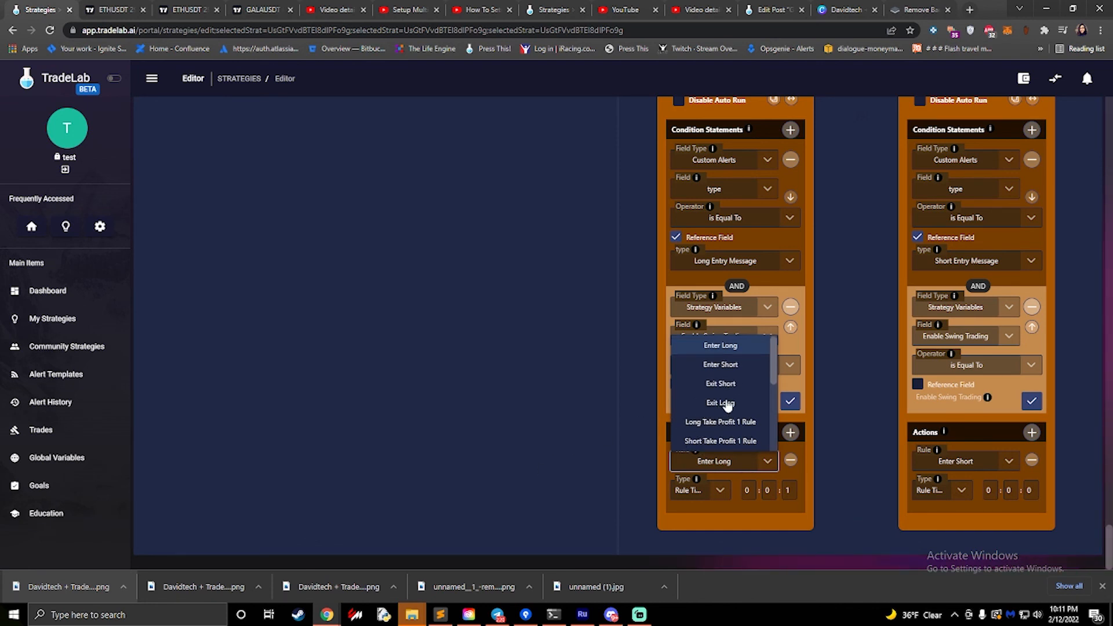
{"action": "left_click", "coordinate": [823, 266]}
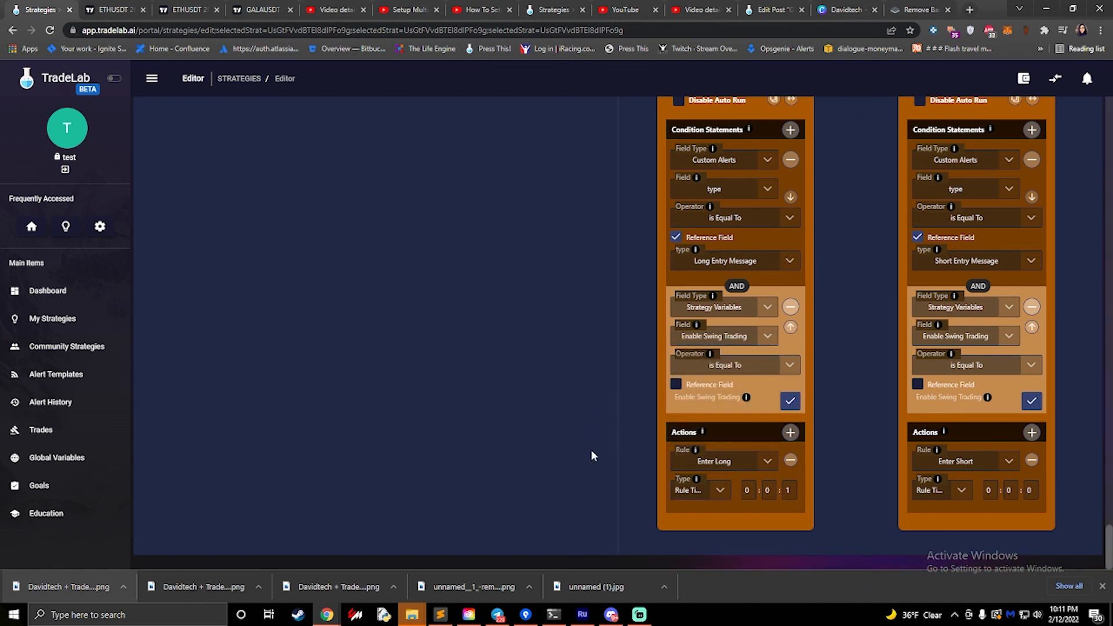
- Go through the three Rule Timer duration fields of the Long Swing Loop's Enter Long action
{"action": "left_click", "coordinate": [749, 490]}
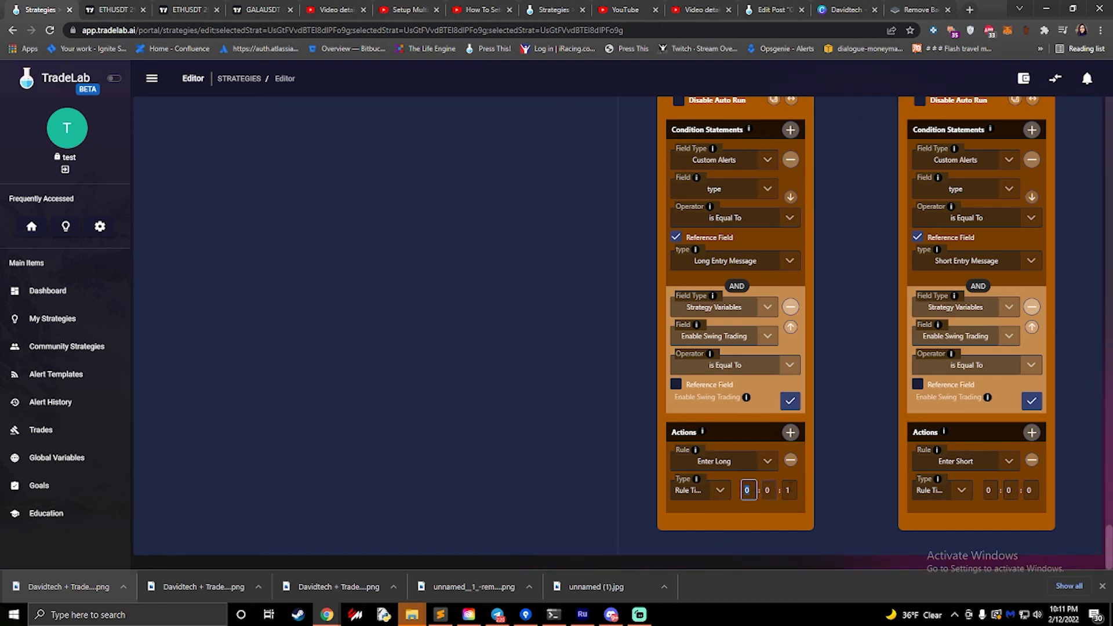
{"action": "key", "text": "Tab"}
{"action": "key", "text": "Tab"}
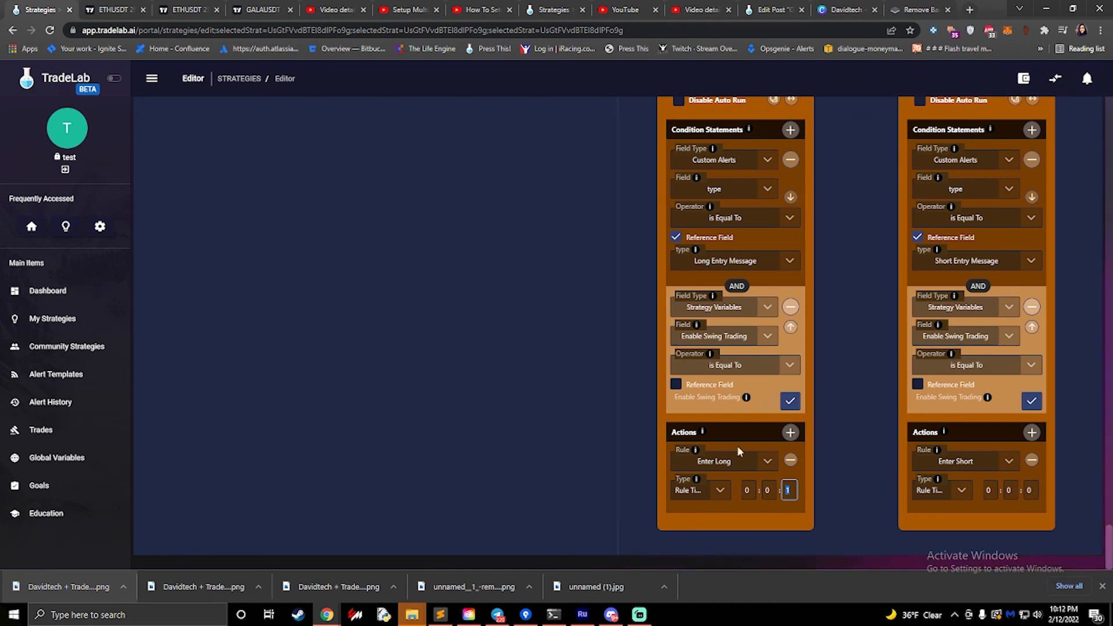
- Review the conditions and actions of the Enter Long and Enter Short rules, and return to the strategy's trade settings
{"action": "scroll", "coordinate": [631, 446], "scroll_direction": "up", "scroll_amount": 15}
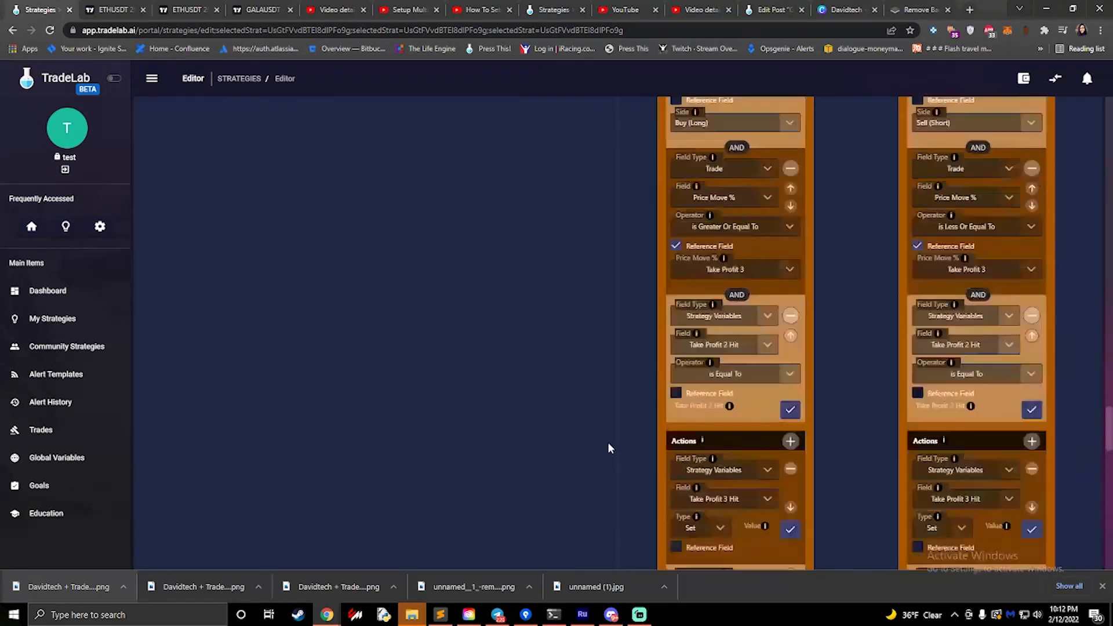
{"action": "scroll", "coordinate": [608, 447], "scroll_direction": "up", "scroll_amount": 10}
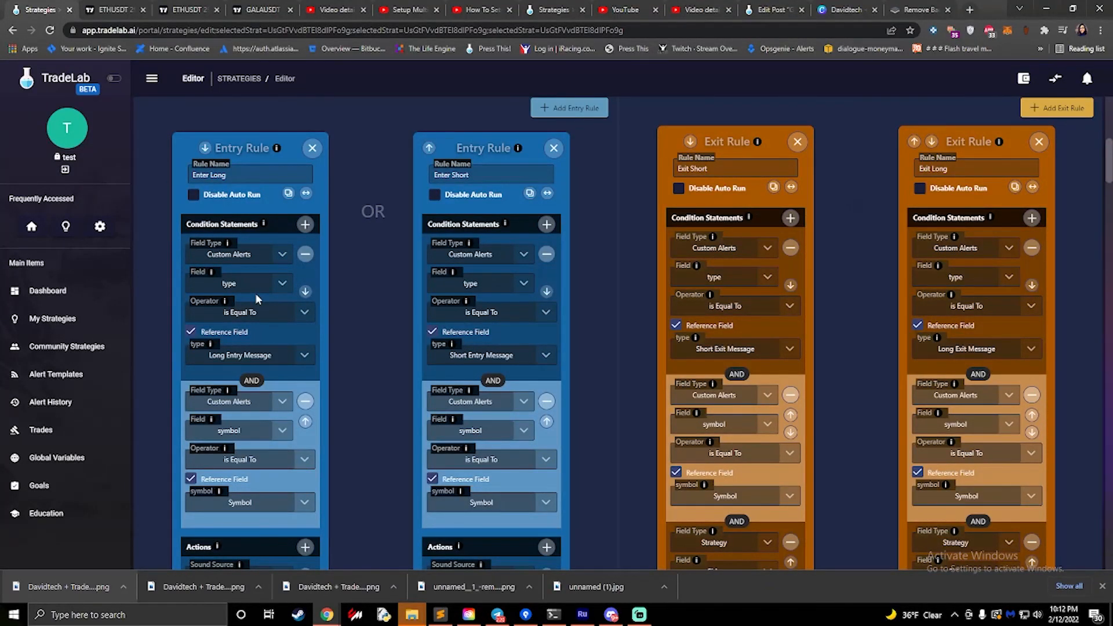
{"action": "scroll", "coordinate": [256, 294], "scroll_direction": "down", "scroll_amount": 8}
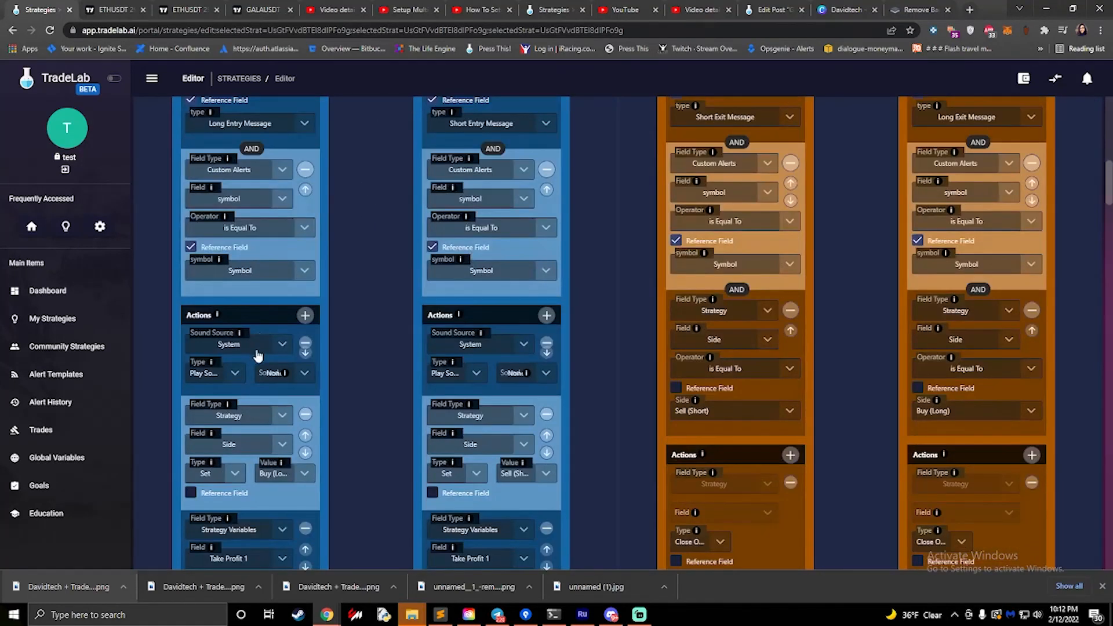
{"action": "scroll", "coordinate": [242, 388], "scroll_direction": "down", "scroll_amount": 4}
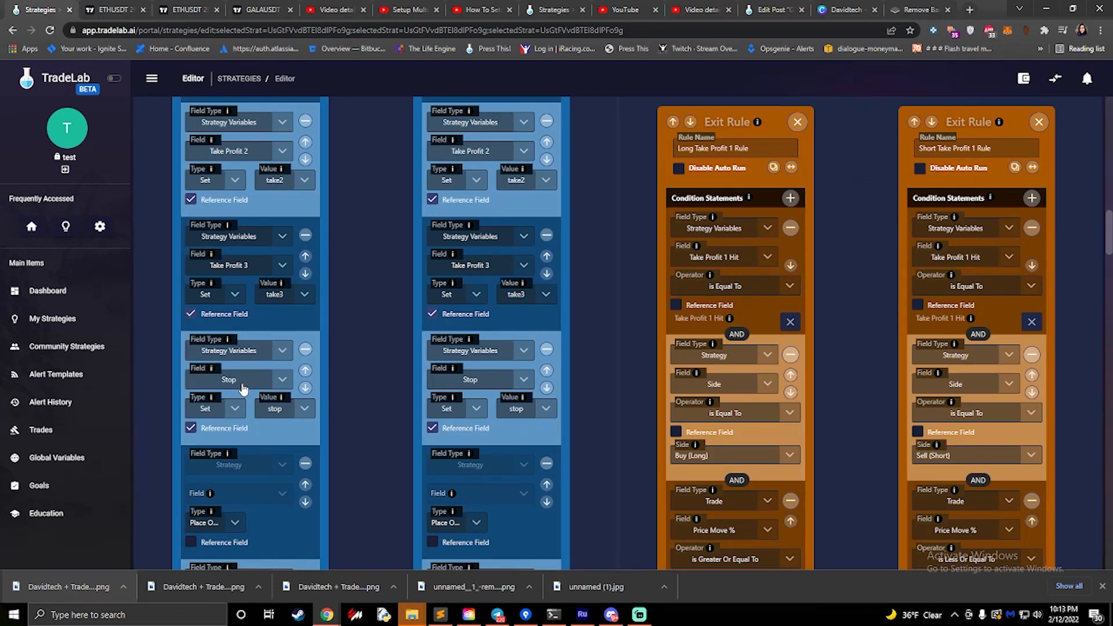
{"action": "scroll", "coordinate": [515, 392], "scroll_direction": "up", "scroll_amount": 15}
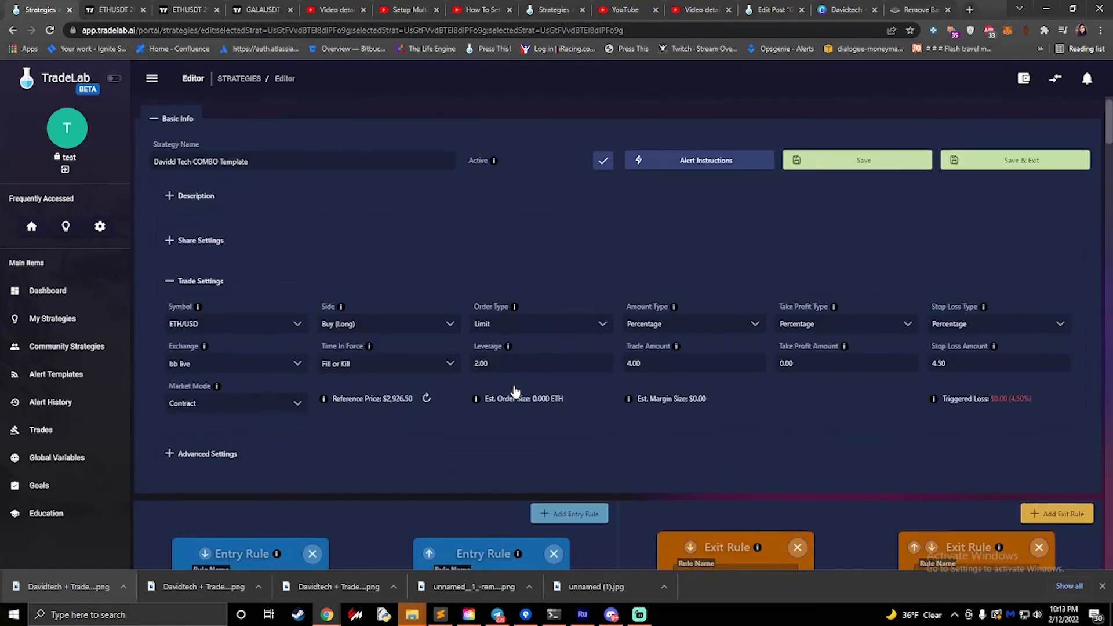
{"action": "scroll", "coordinate": [516, 392], "scroll_direction": "up", "scroll_amount": 1}
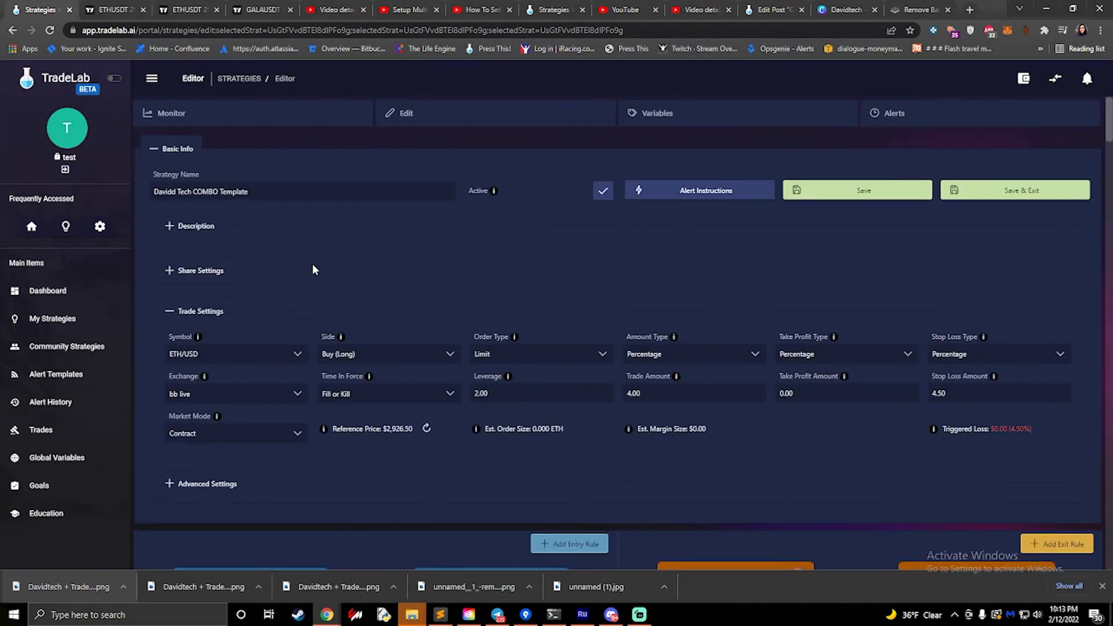